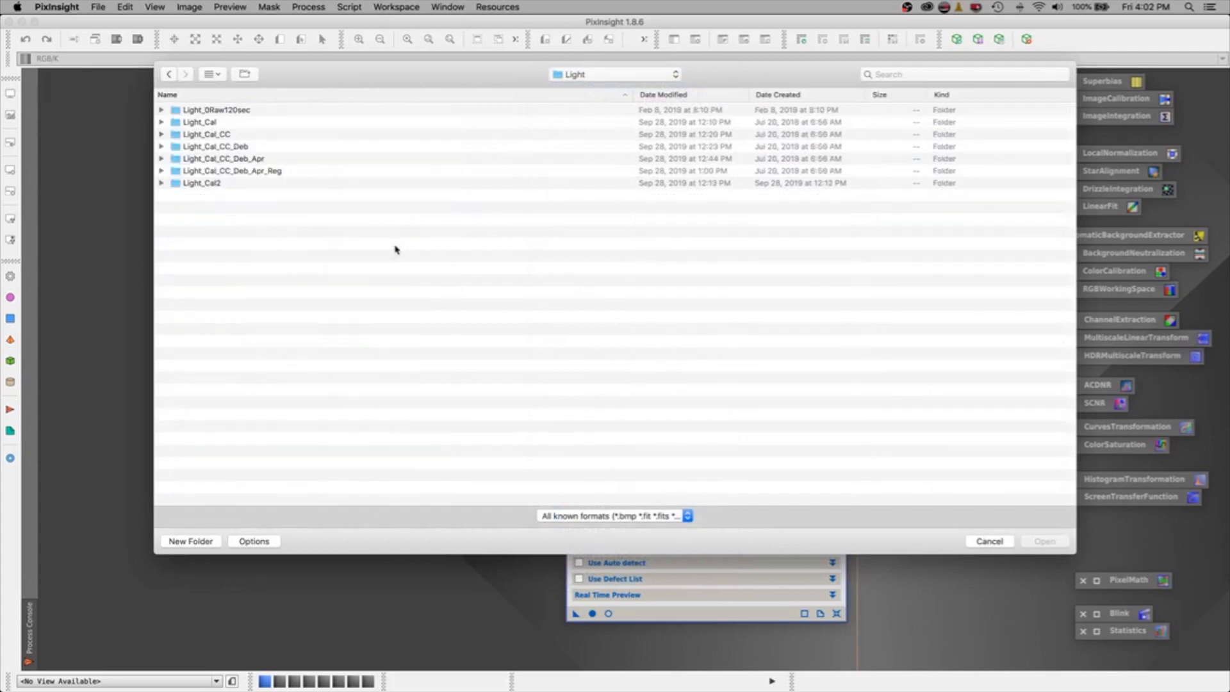
Step: Add all the calibrated light frames in the Light_Cal2 folder as CosmeticCorrection target frames
left_click(194, 184)
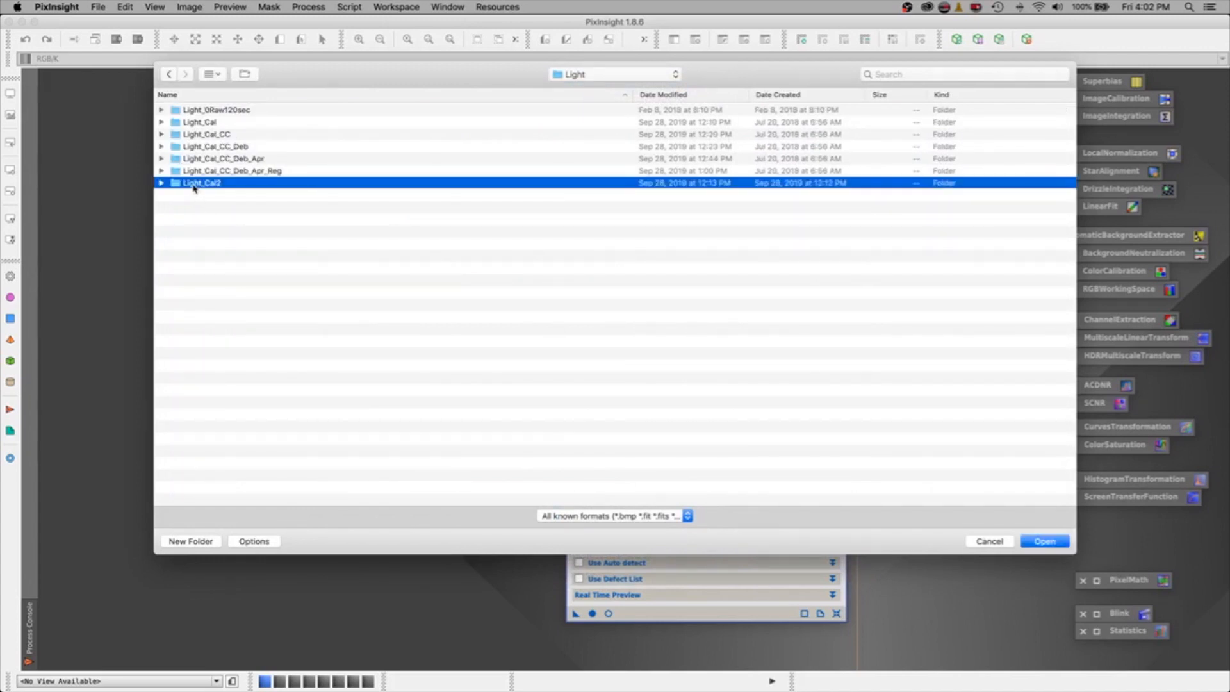
double_click(195, 187)
left_click_drag(468, 108, 479, 655)
left_click(1048, 544)
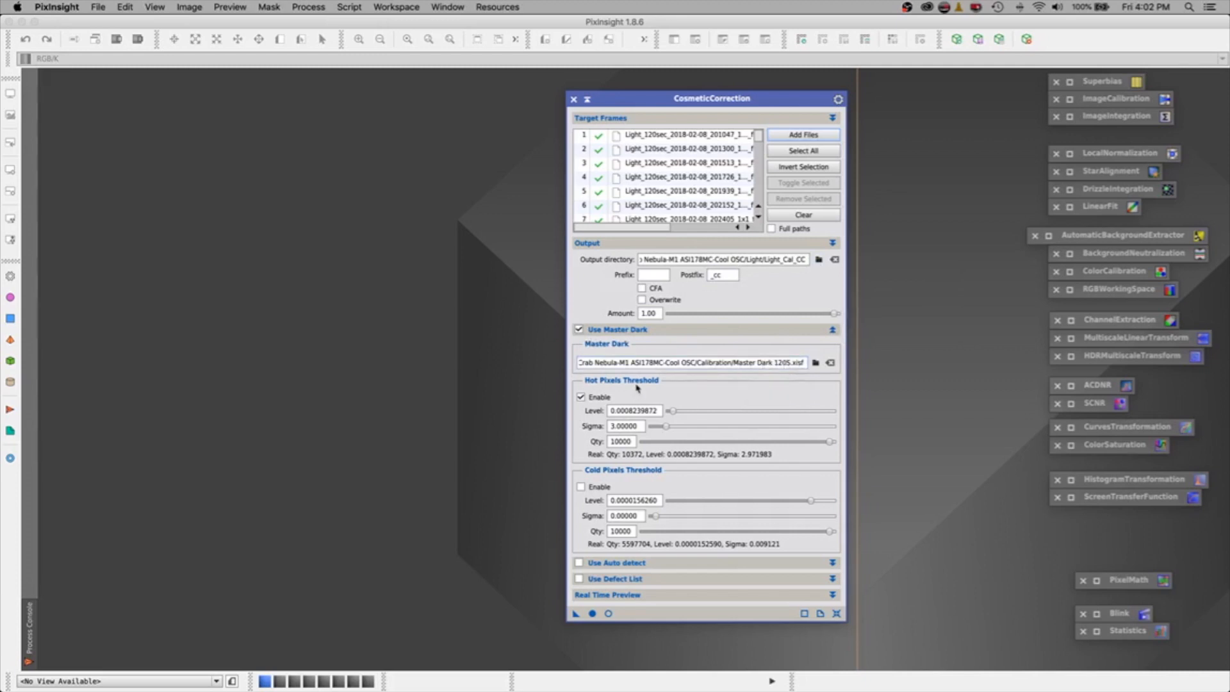
Step: Open the first target frame, move CosmeticCorrection clear of it, and auto-stretch the image at 1:3 zoom
double_click(645, 137)
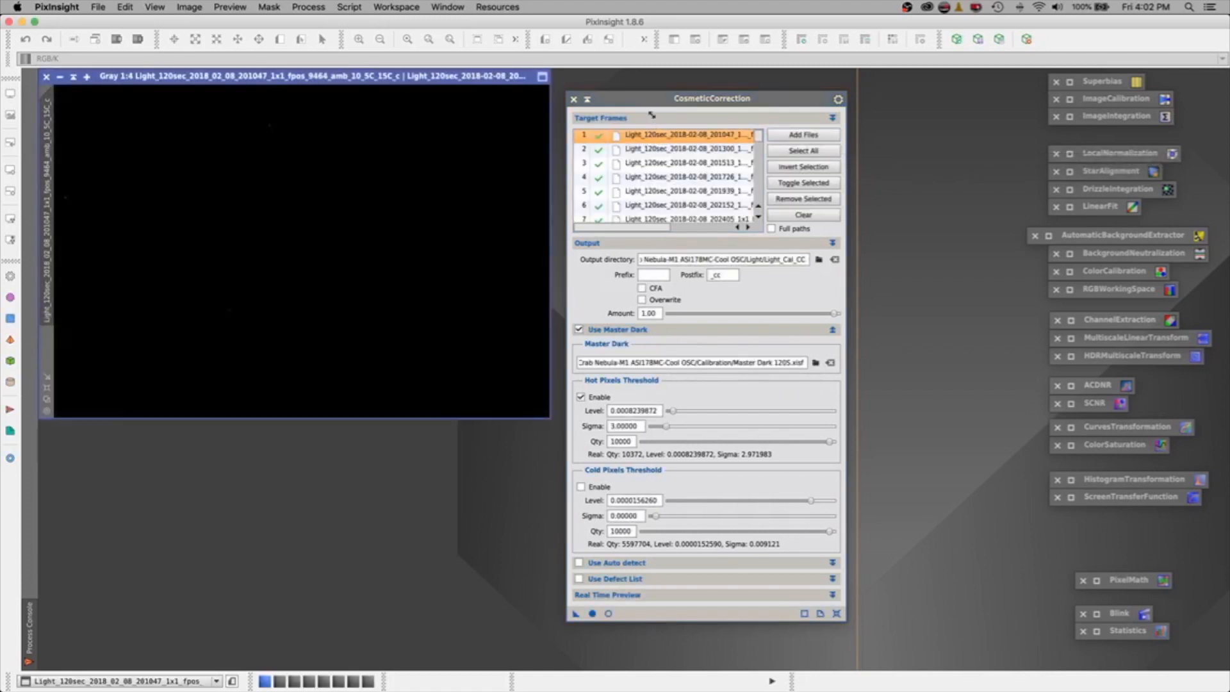
left_click_drag(634, 100, 820, 107)
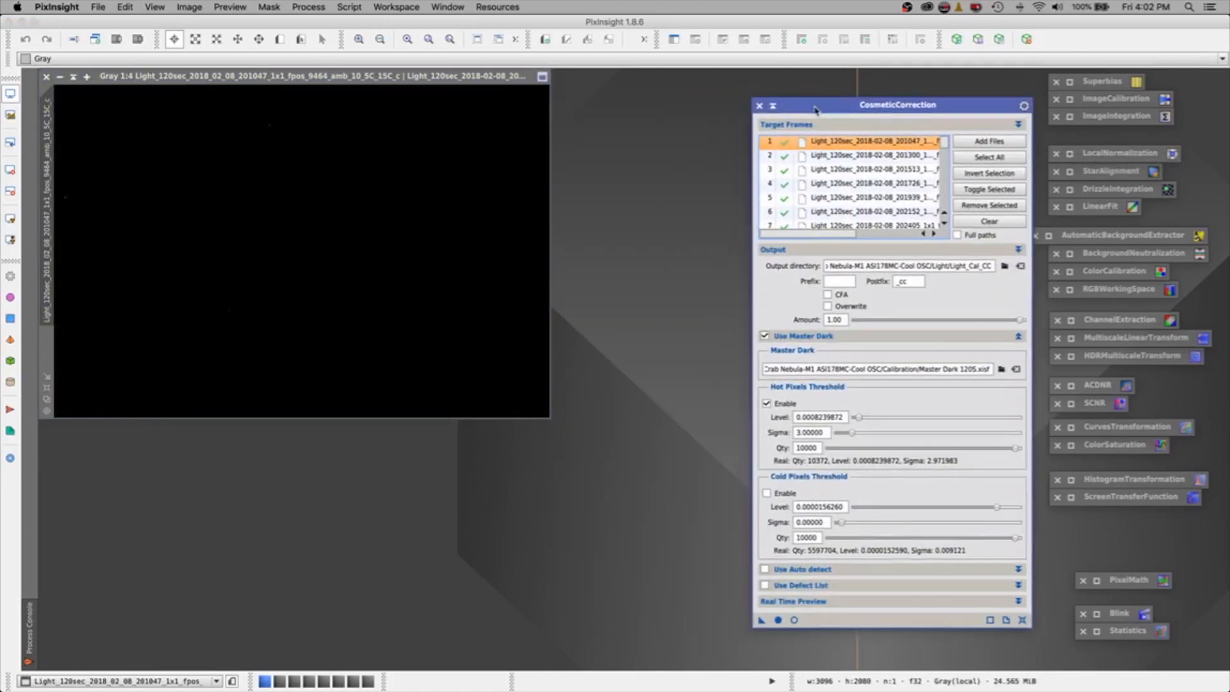
left_click(477, 40)
scroll(253, 241, "up", 1)
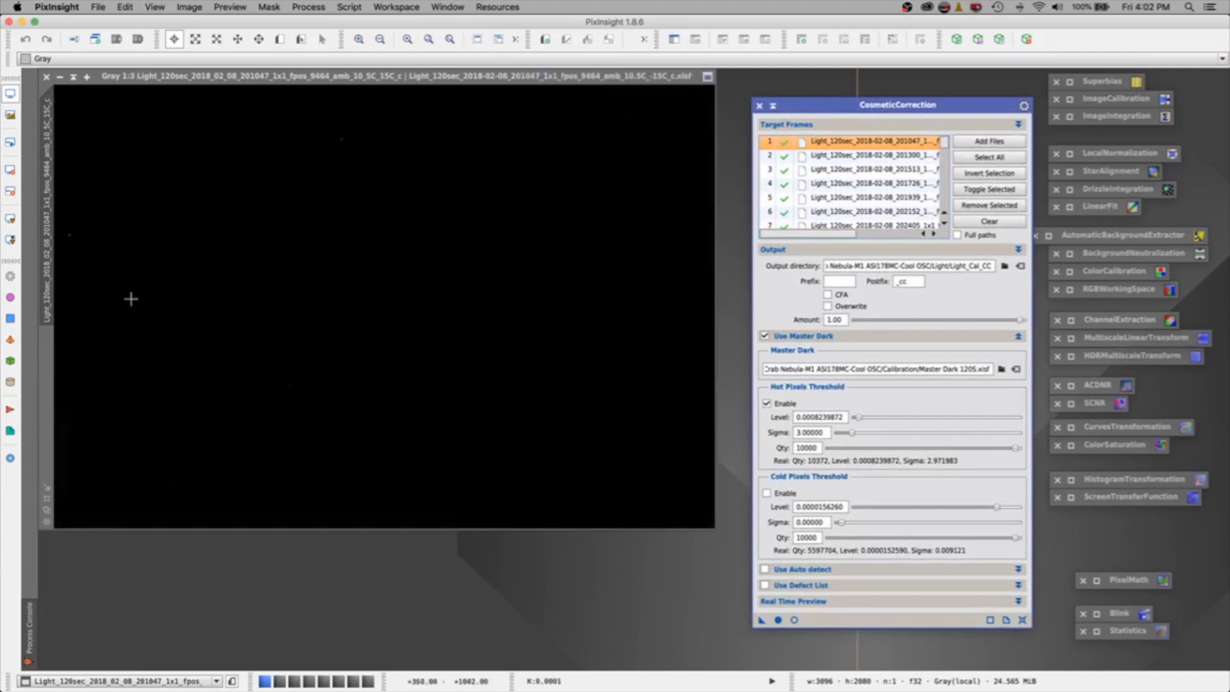
left_click(10, 220)
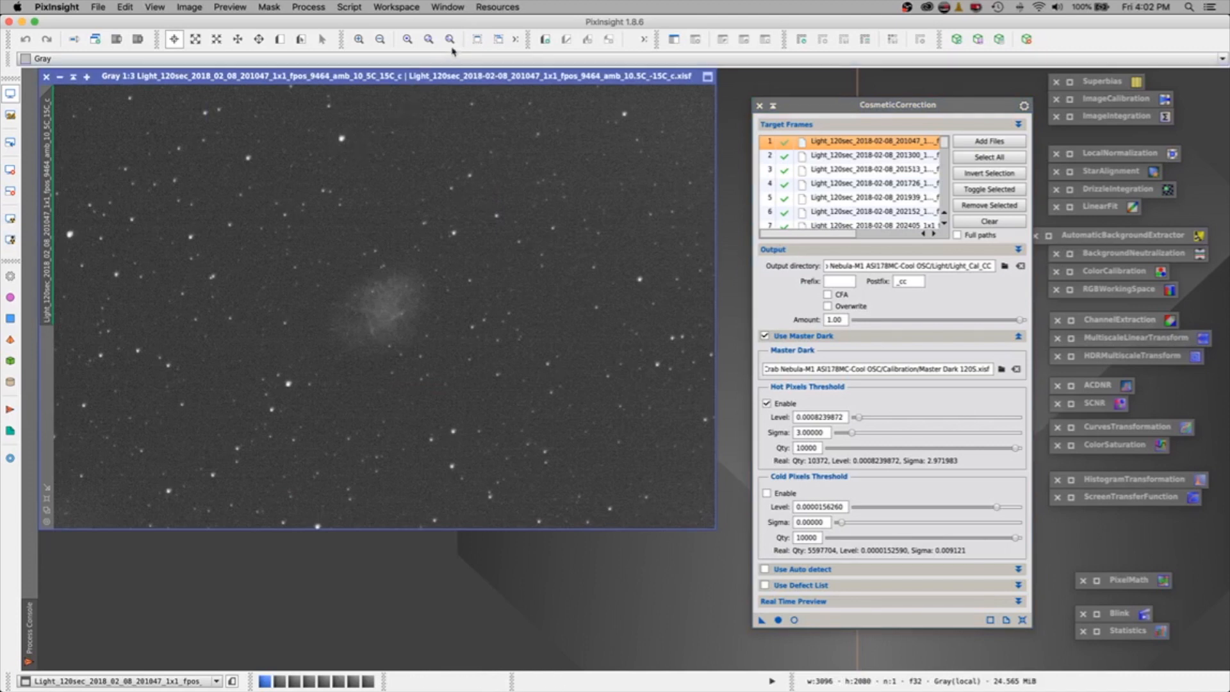
Step: Define a preview of about 325 × 246 px over a star-sparse area beside the nebula in the light frame
left_click(358, 39)
left_click(358, 39)
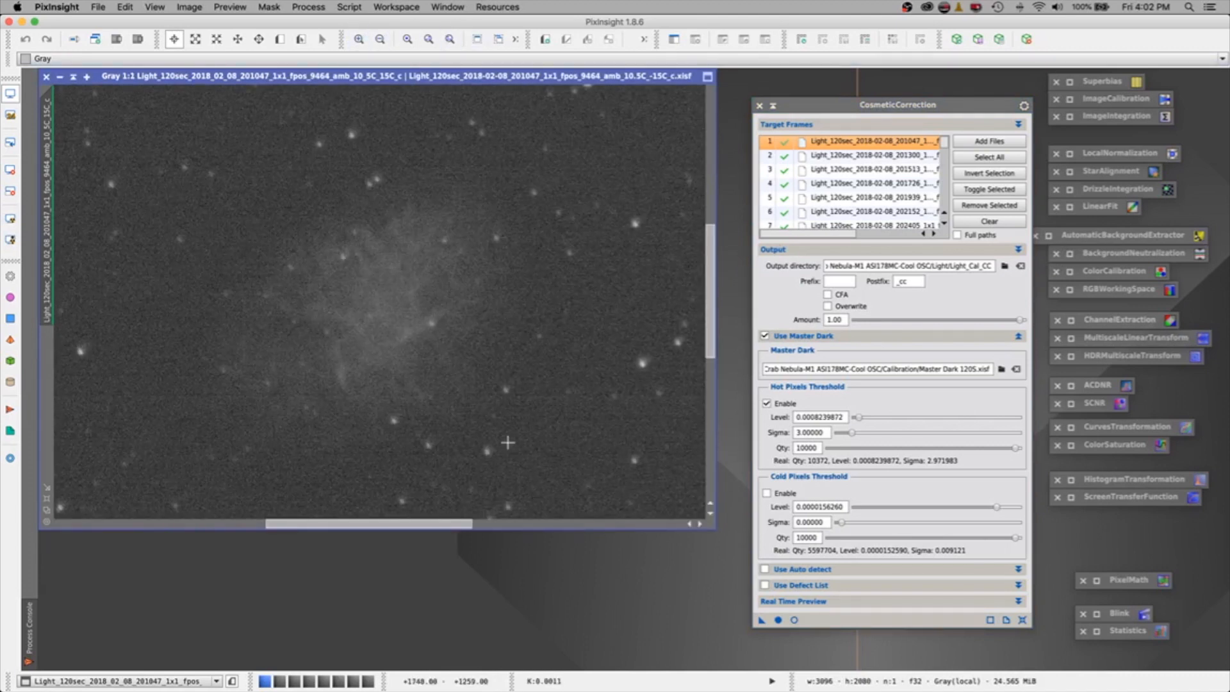
left_click_drag(371, 527, 503, 522)
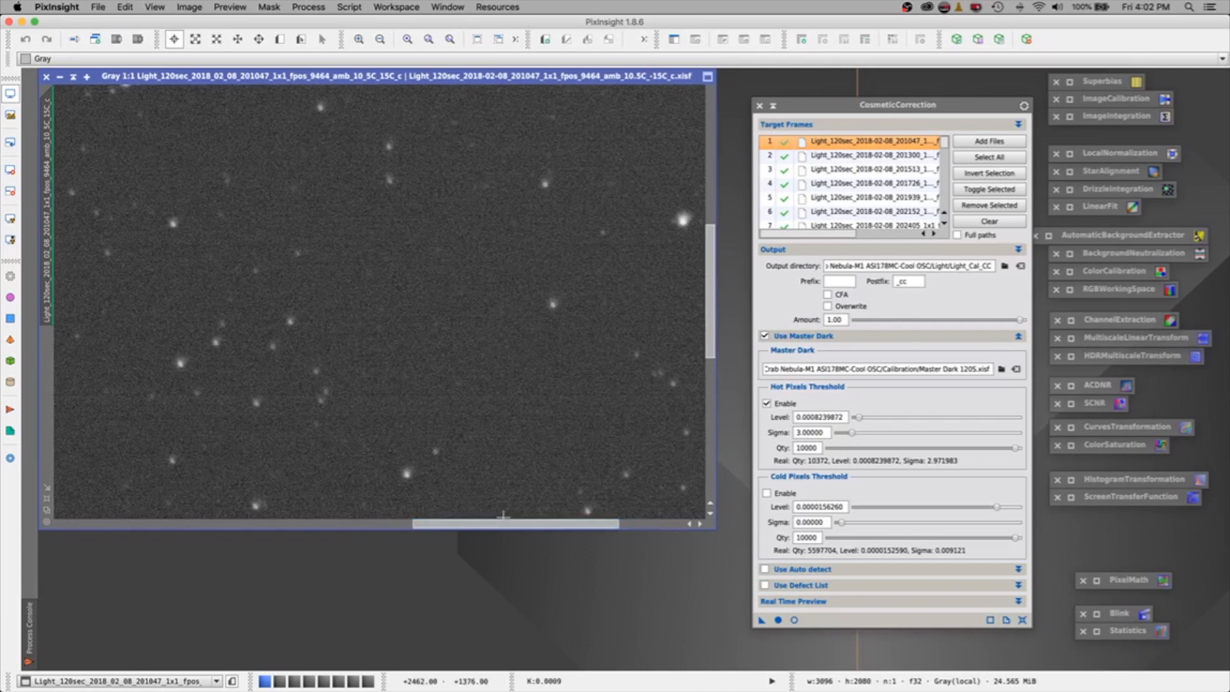
mouse_move(713, 257)
left_mouse_down()
mouse_move(722, 172)
mouse_move(721, 258)
left_mouse_up()
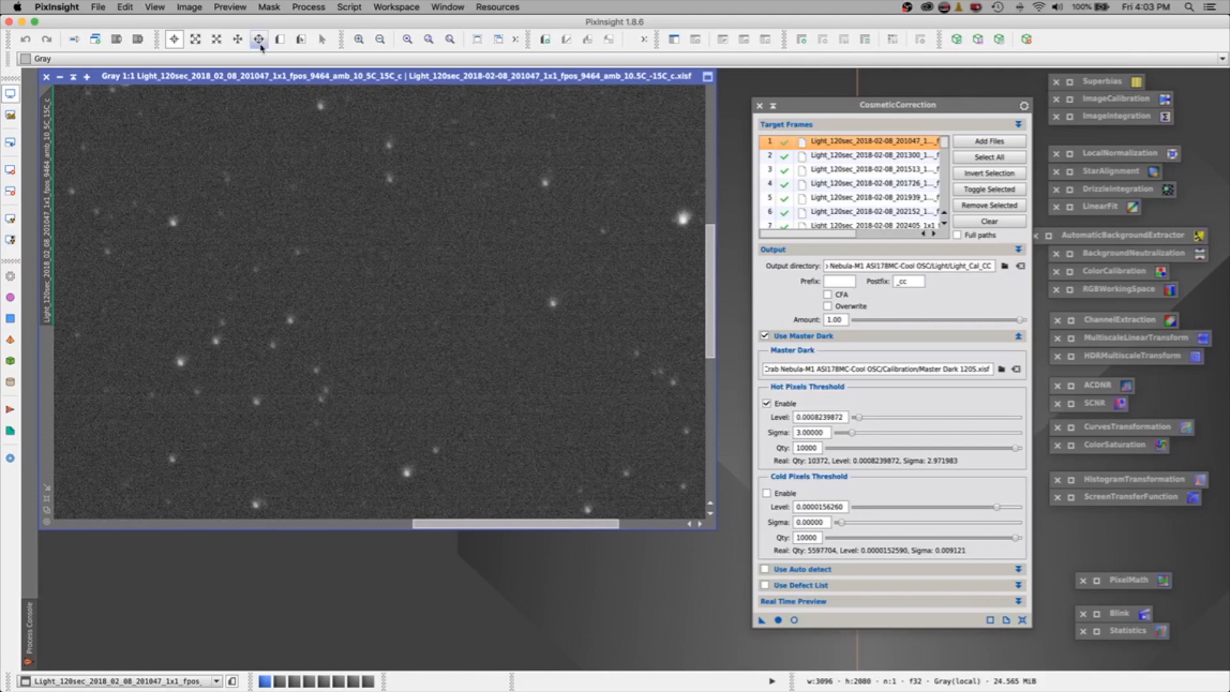
left_click(280, 40)
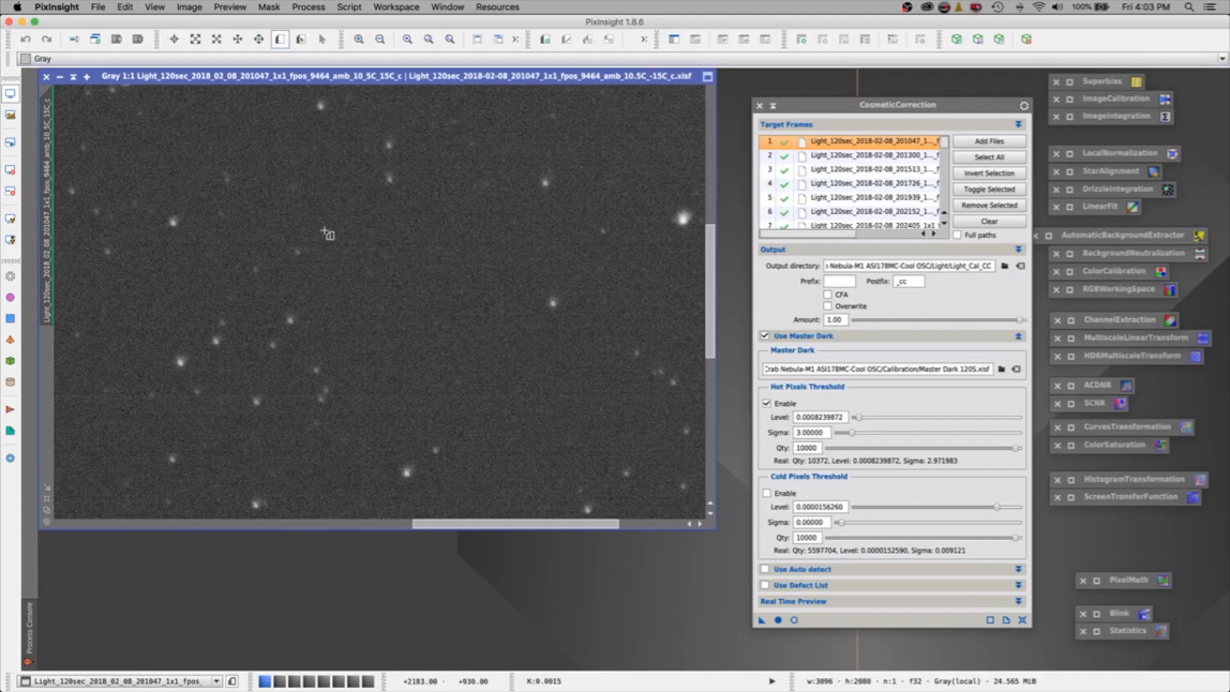
left_click_drag(329, 219, 537, 377)
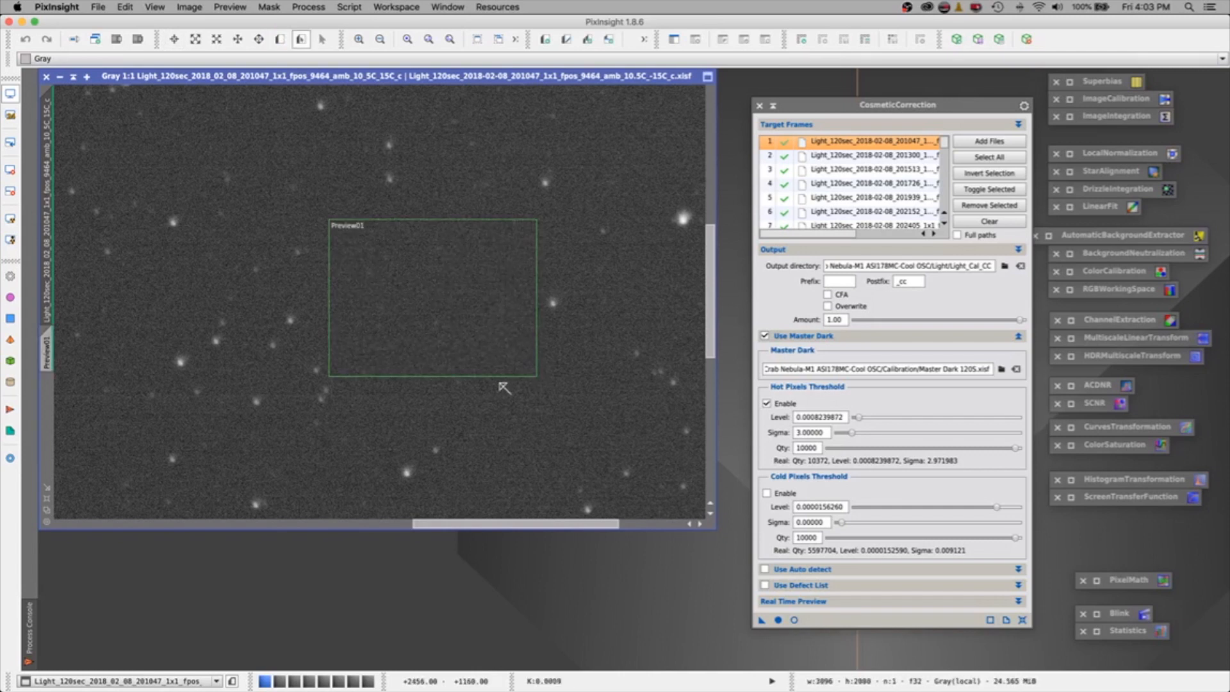
Step: Show the new preview at 3:1 zoom and start CosmeticCorrection's real-time preview on it
left_click(50, 350)
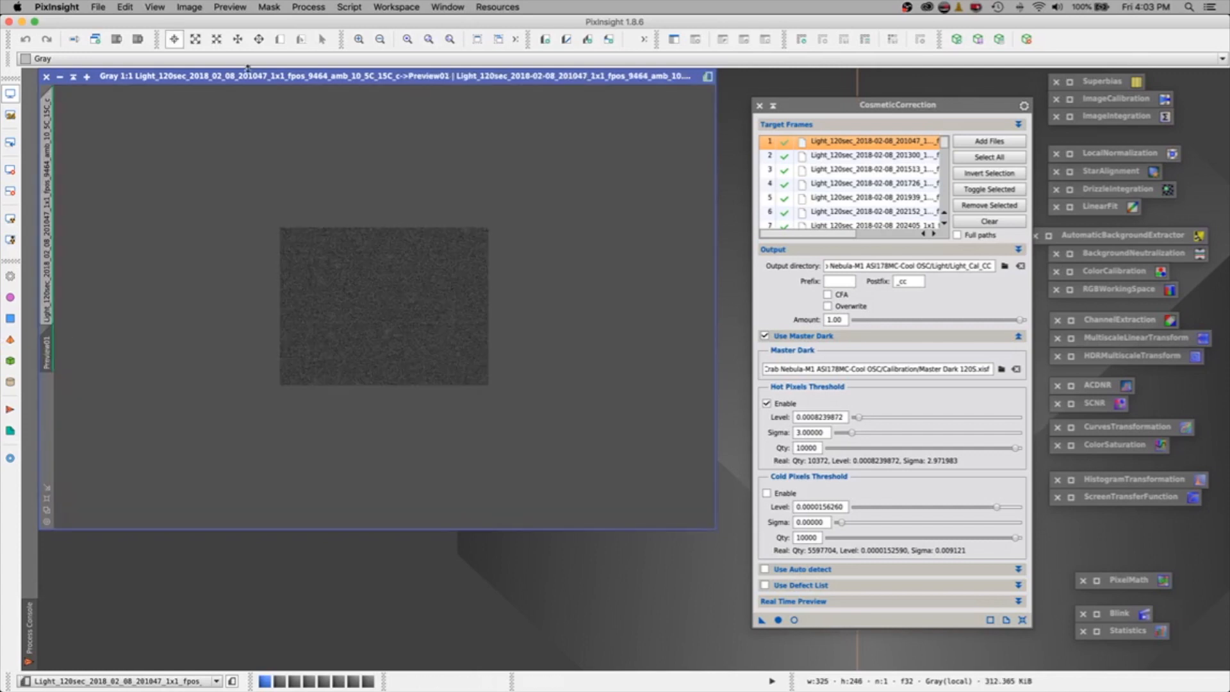
left_click(358, 40)
left_click(358, 39)
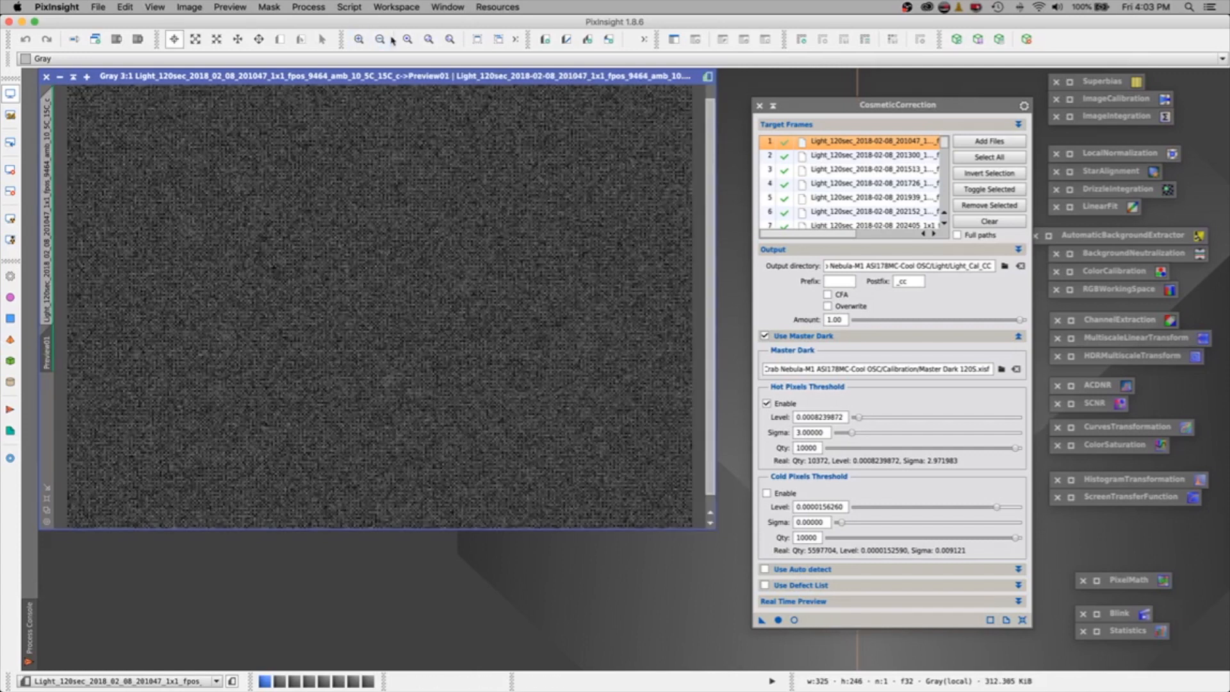
left_click(794, 620)
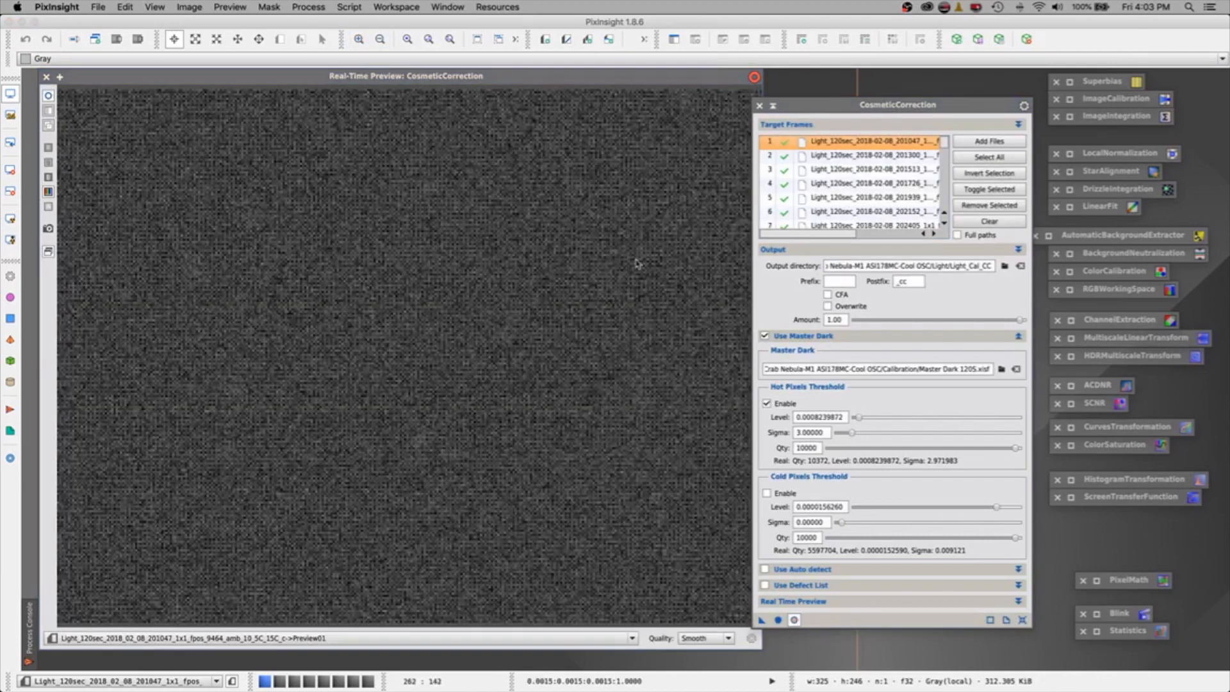
Step: Compare the real-time preview with hot pixel correction off and on, trying sigma values of 50, about 22.88 and about 0.55
left_click(767, 404)
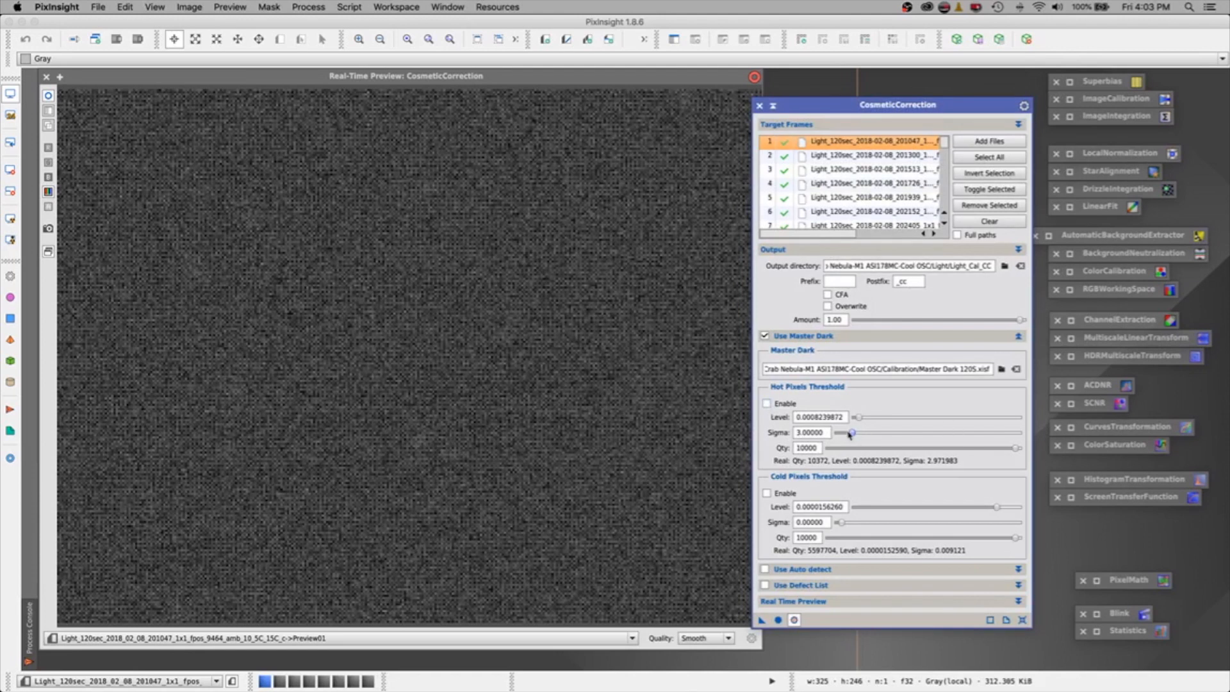
left_click_drag(852, 434, 1034, 435)
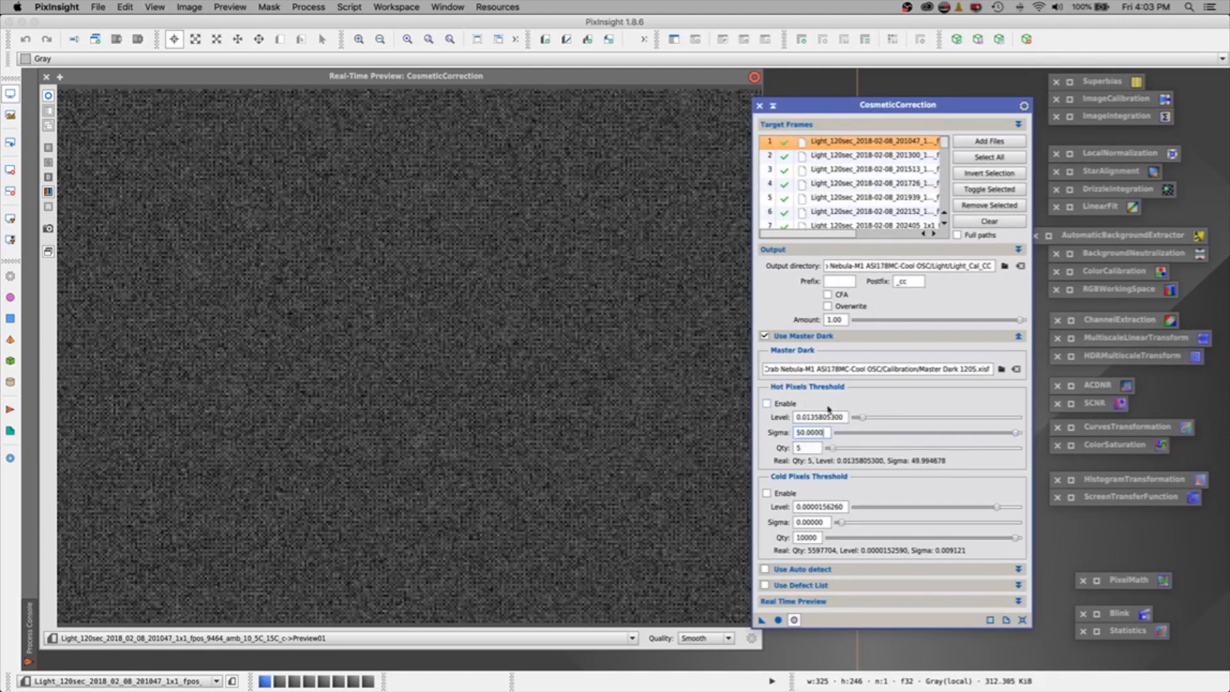
left_click(767, 404)
left_click_drag(1015, 434, 920, 437)
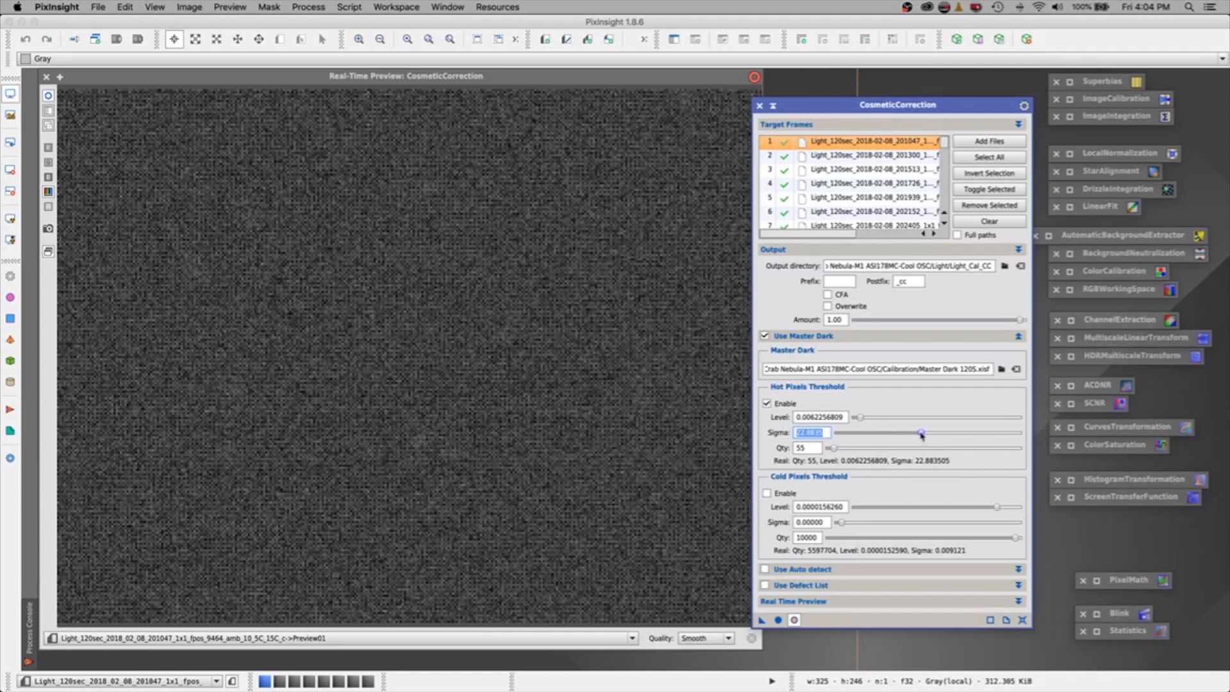
left_click_drag(918, 434, 844, 437)
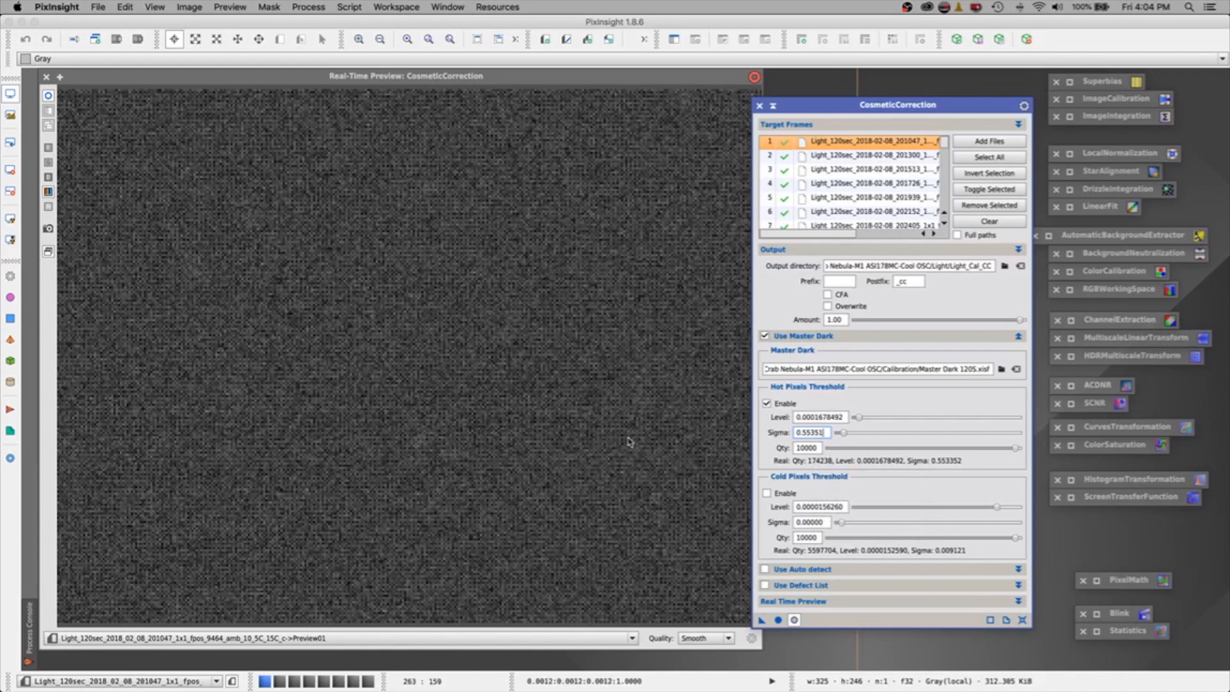
Step: Set the hot pixel sigma to 2.97198 and try running CosmeticCorrection on the target frames
left_click_drag(843, 435, 852, 436)
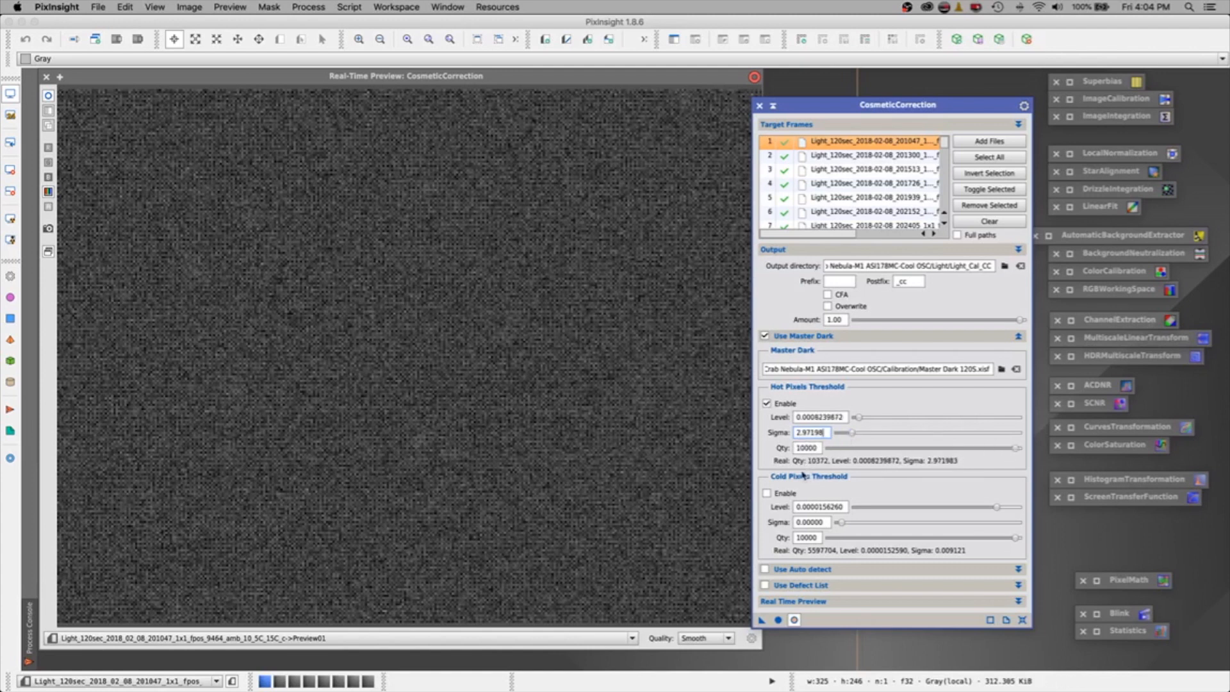
mouse_move(818, 467)
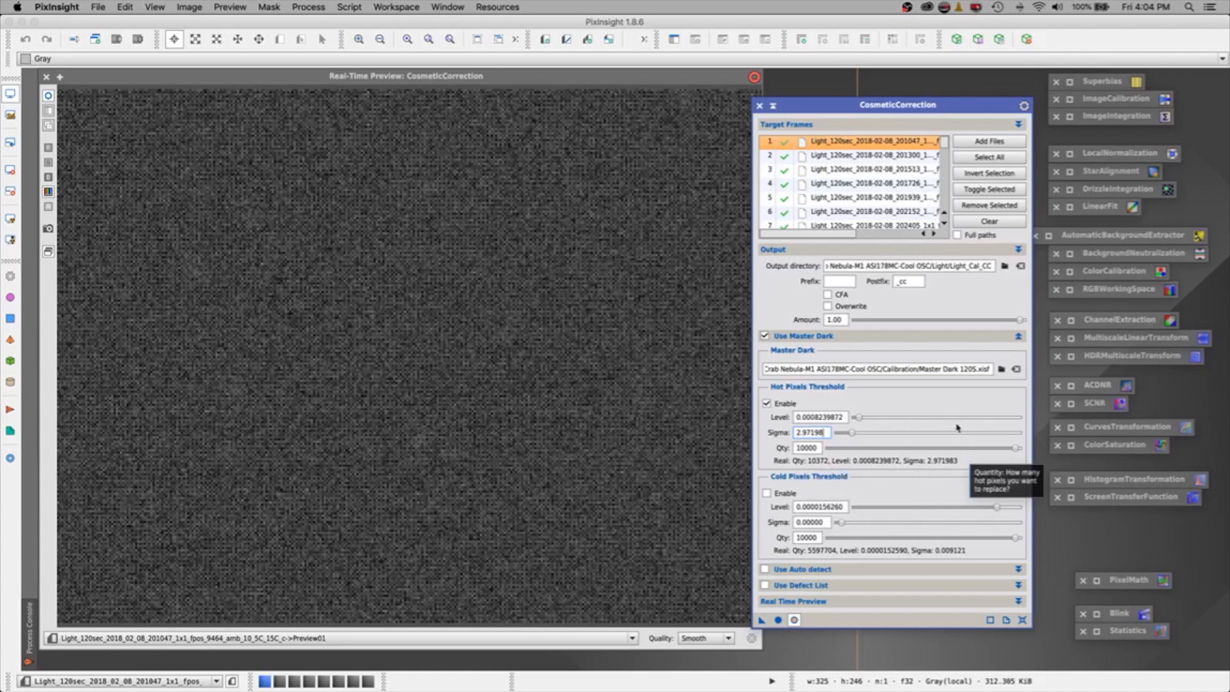
left_click(779, 621)
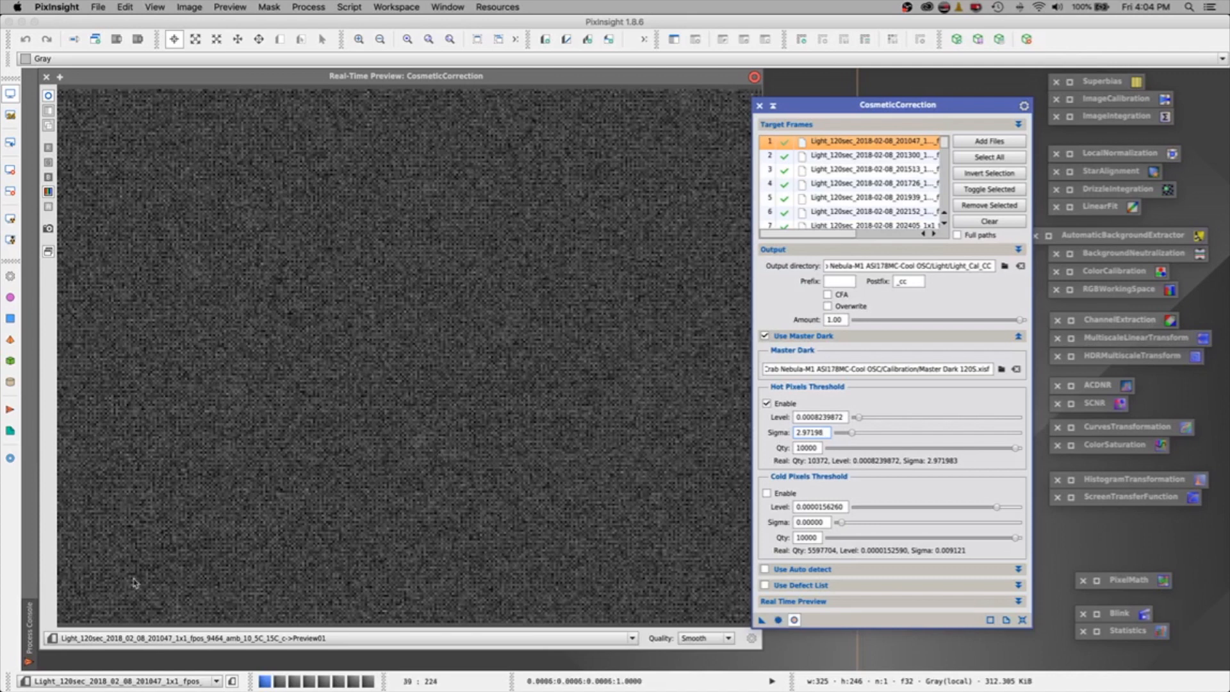
left_click(30, 618)
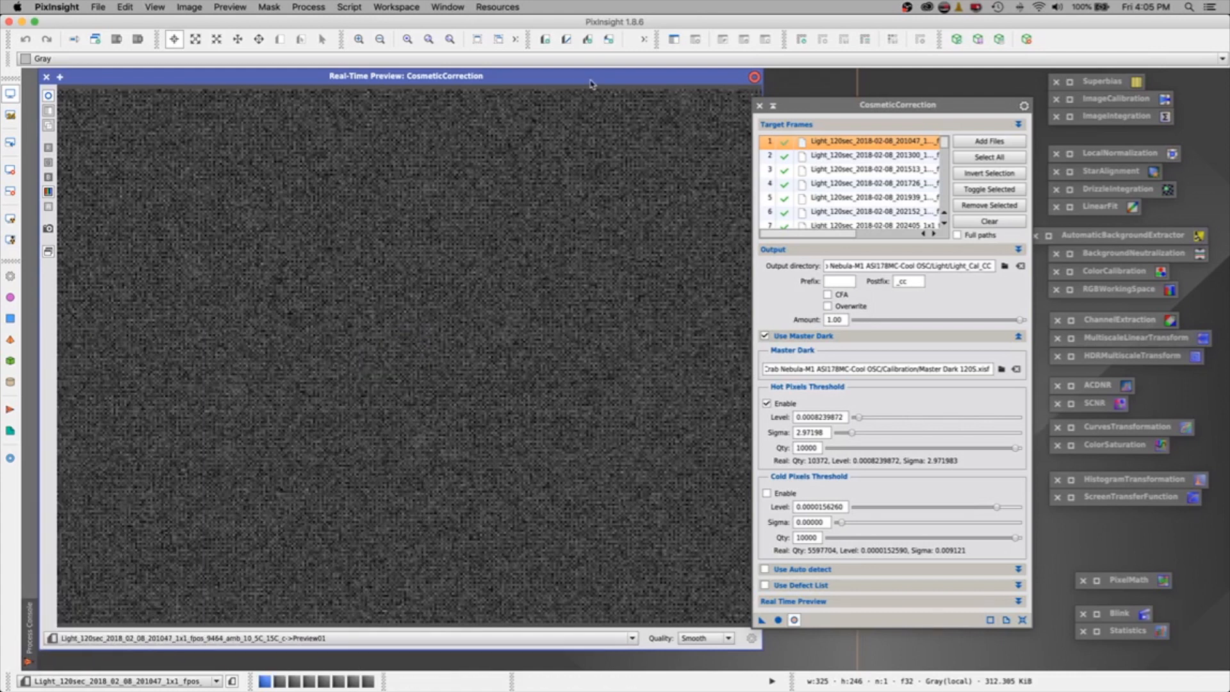
Step: Close the real-time preview and image windows, and collapse CosmeticCorrection with its target frame list cleared
left_click(47, 77)
left_click(47, 77)
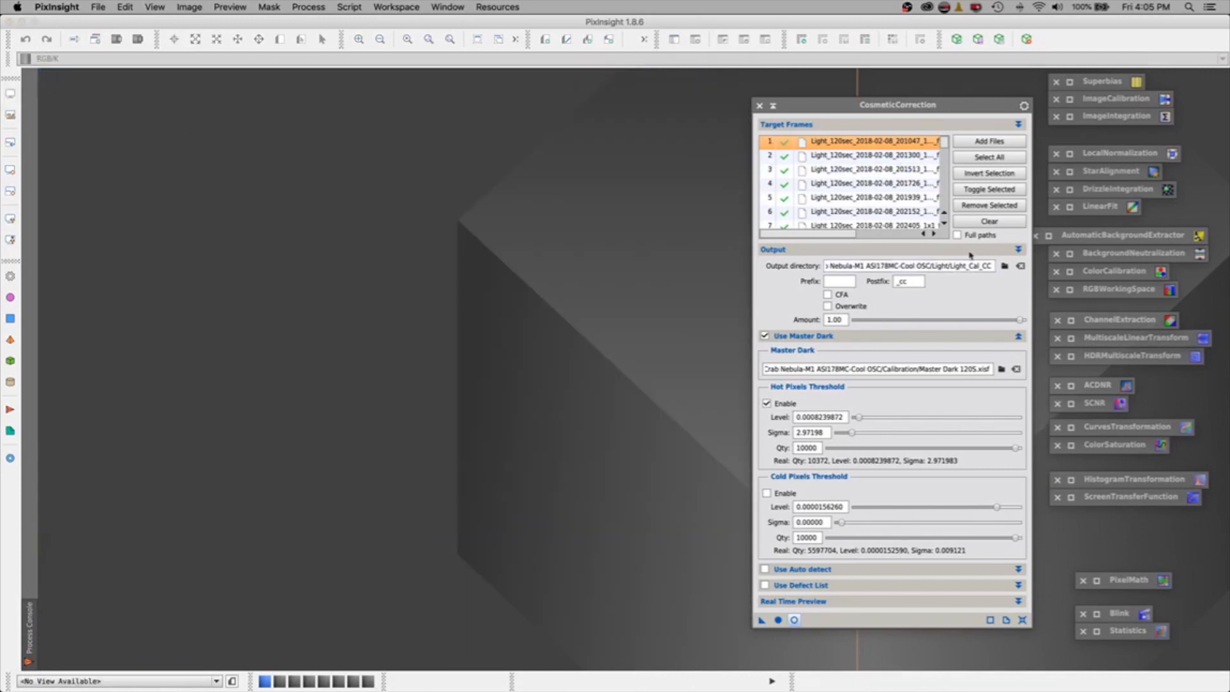
left_click(989, 221)
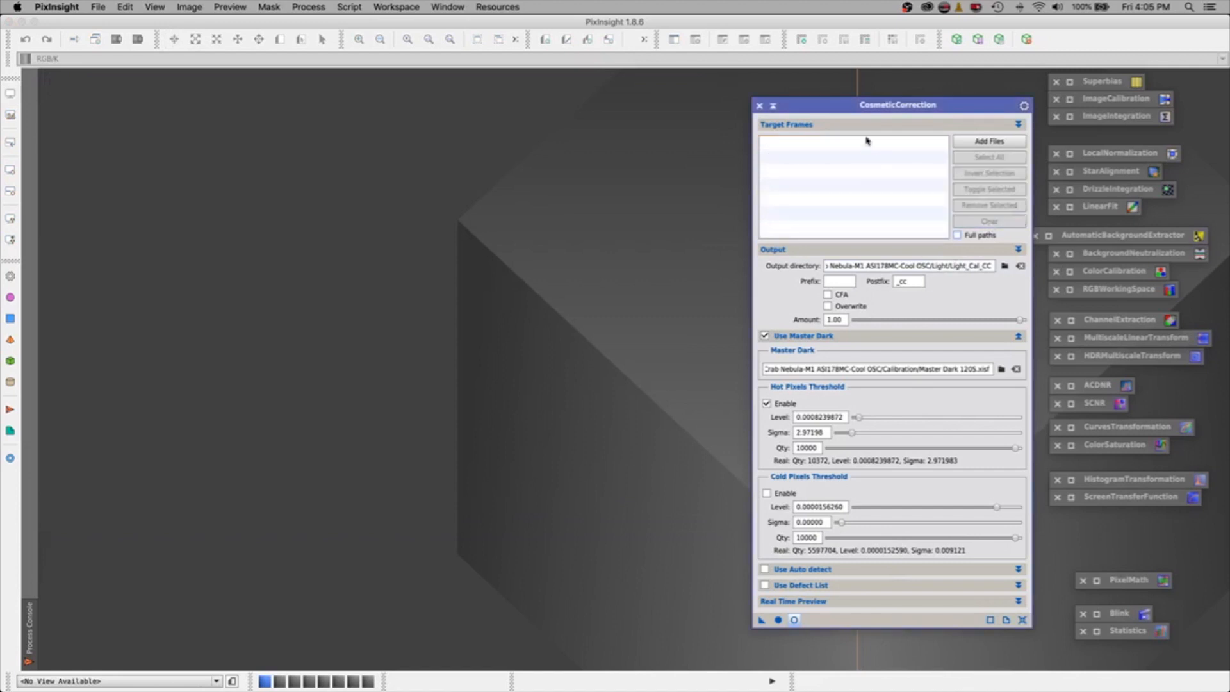
left_click(773, 106)
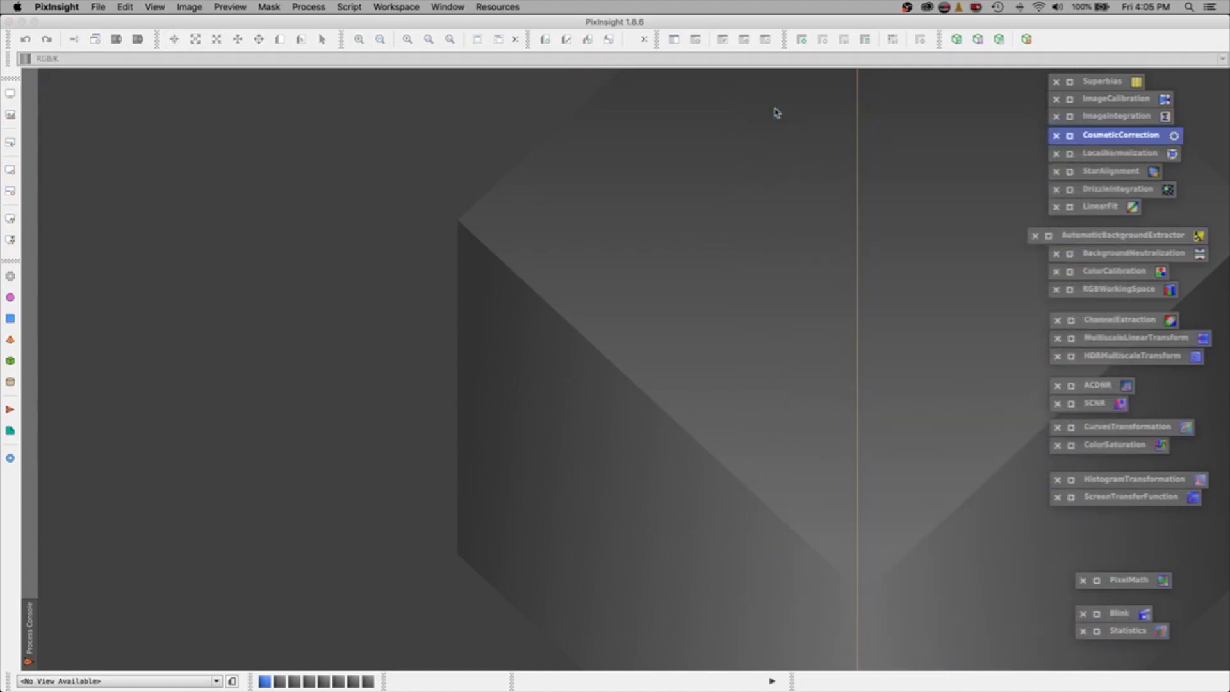
Step: Open the Debayer process and show its Bayer/mosaic pattern choices
left_click(307, 8)
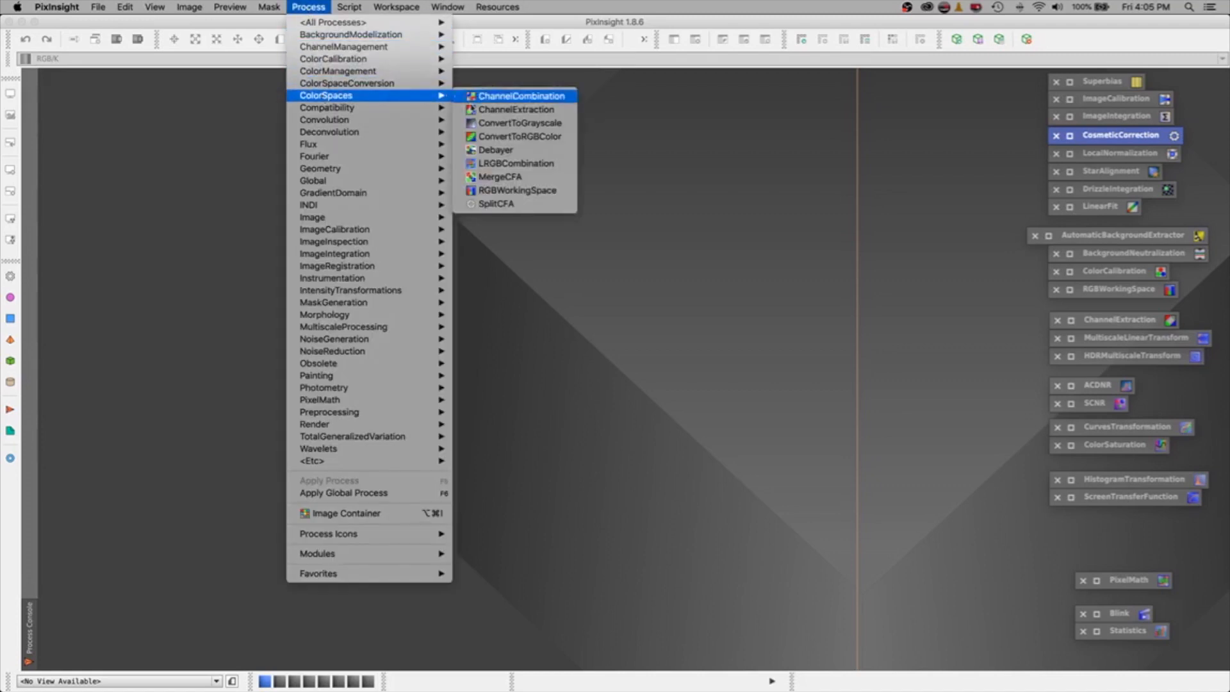
left_click(509, 151)
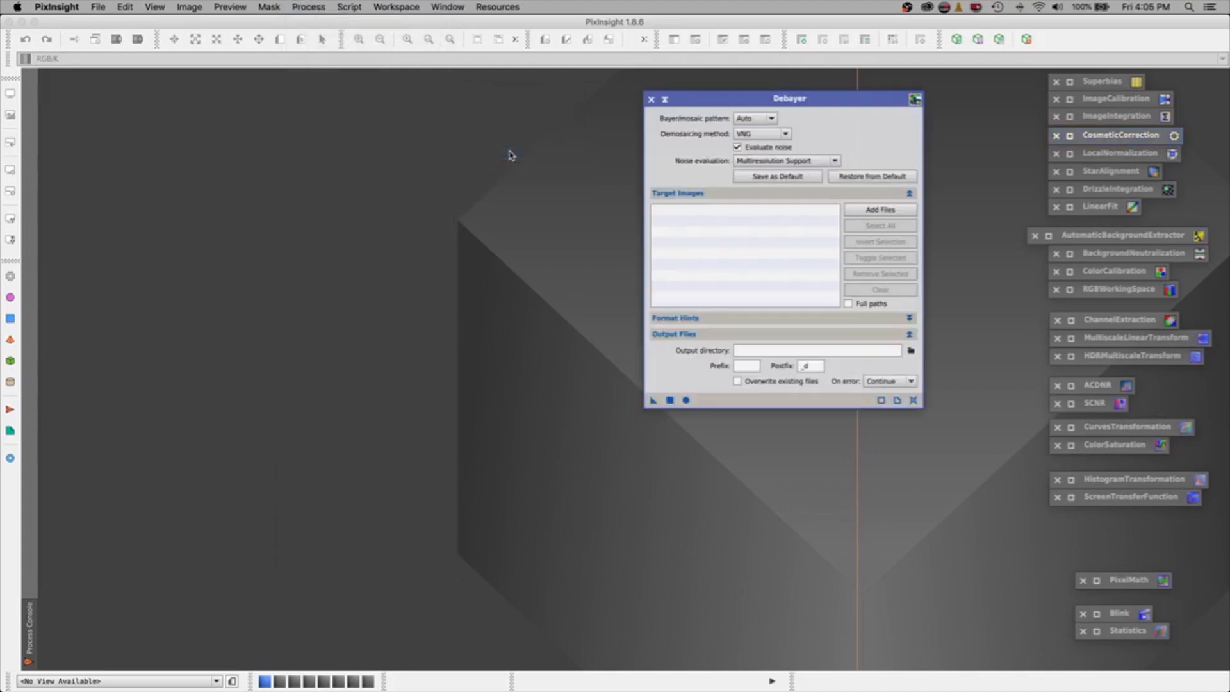
left_click(772, 119)
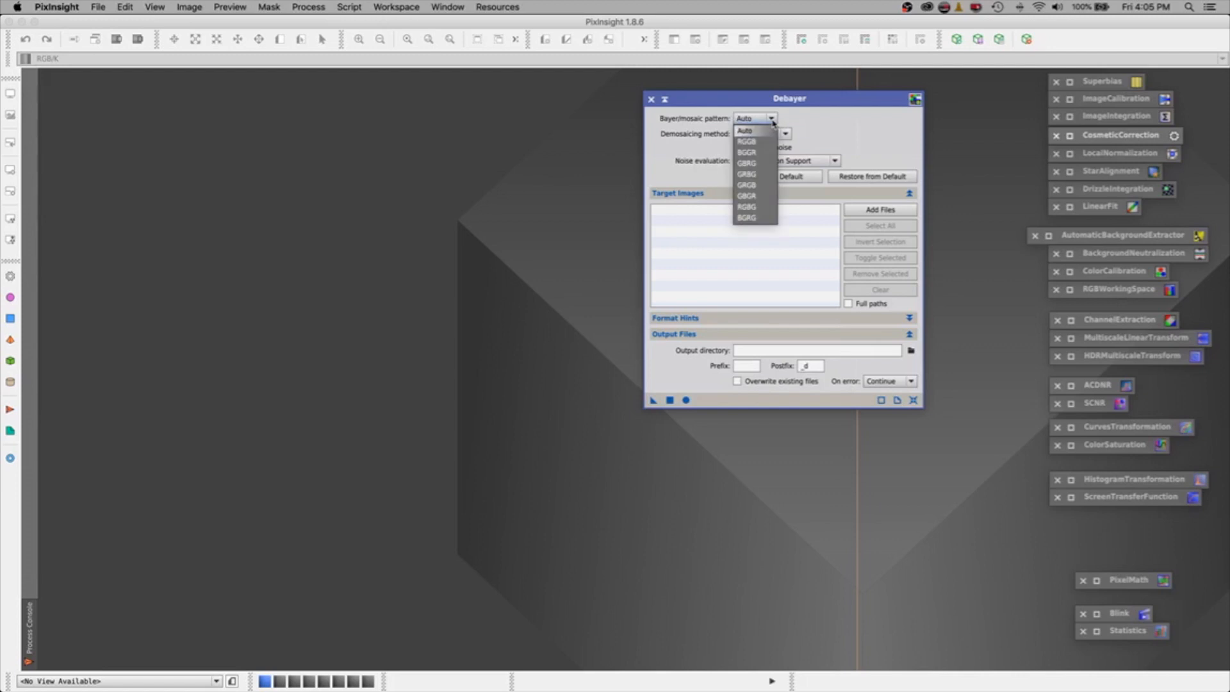
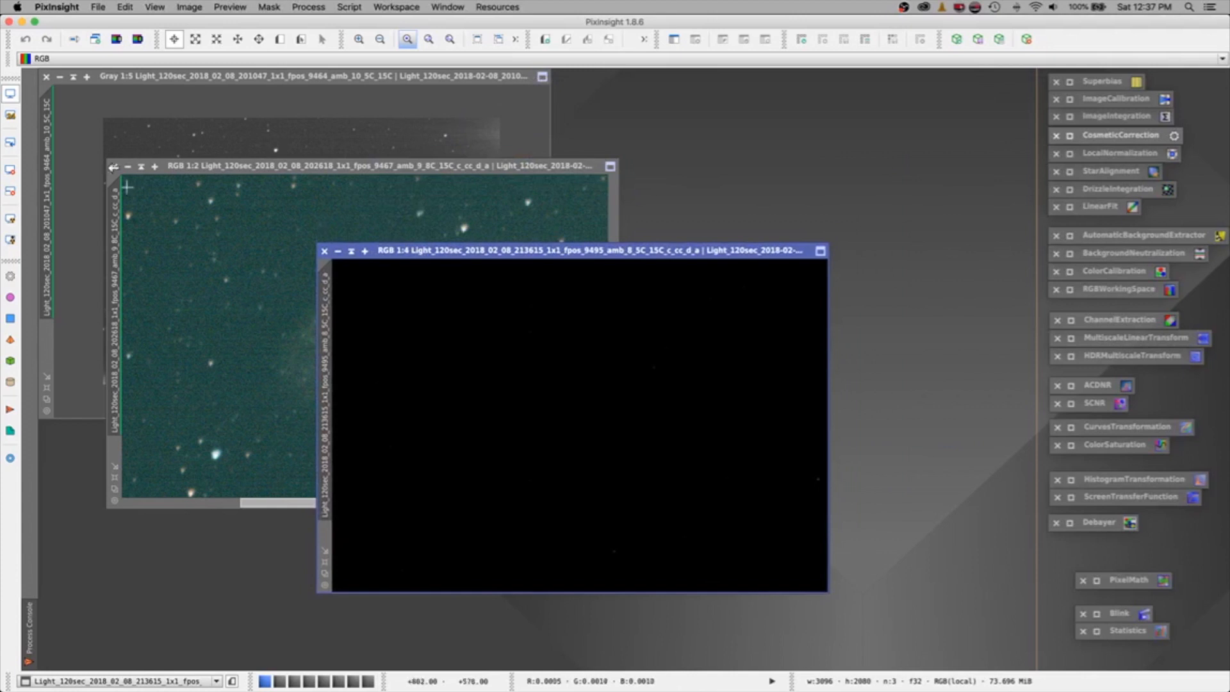
Step: Auto-stretch the 213615 color frame and place it beside the 202618 frame at 1:2 zoom for comparison
key("ctrl+a")
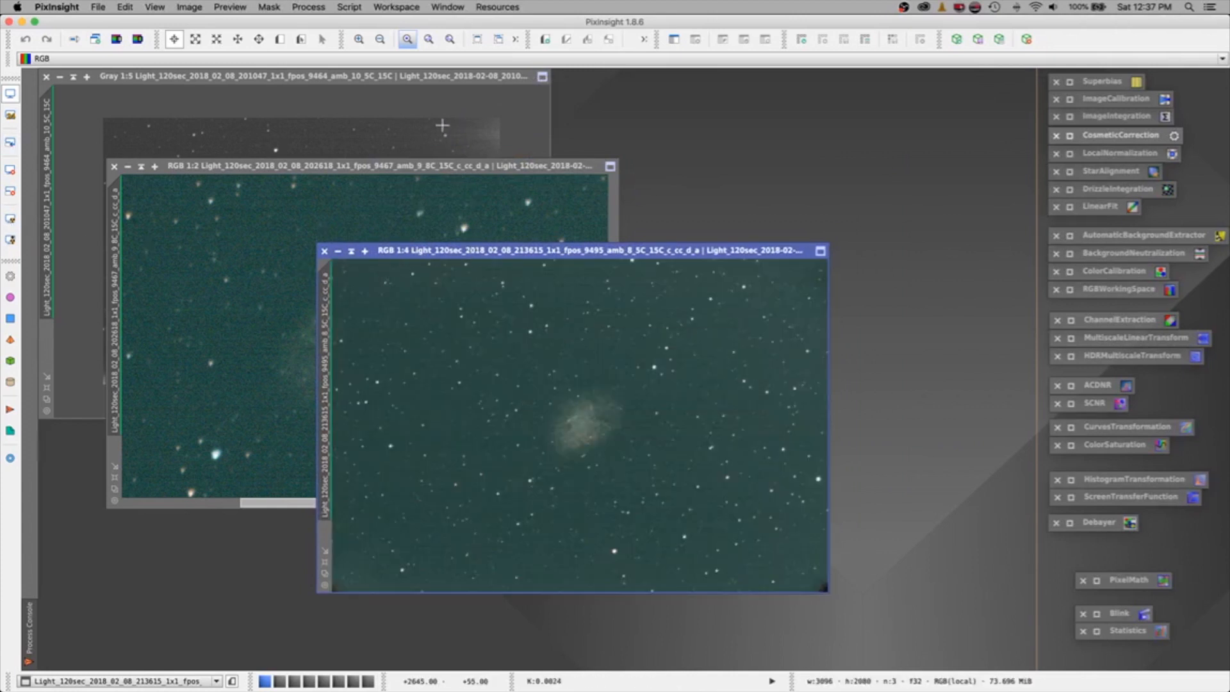
left_click(358, 39)
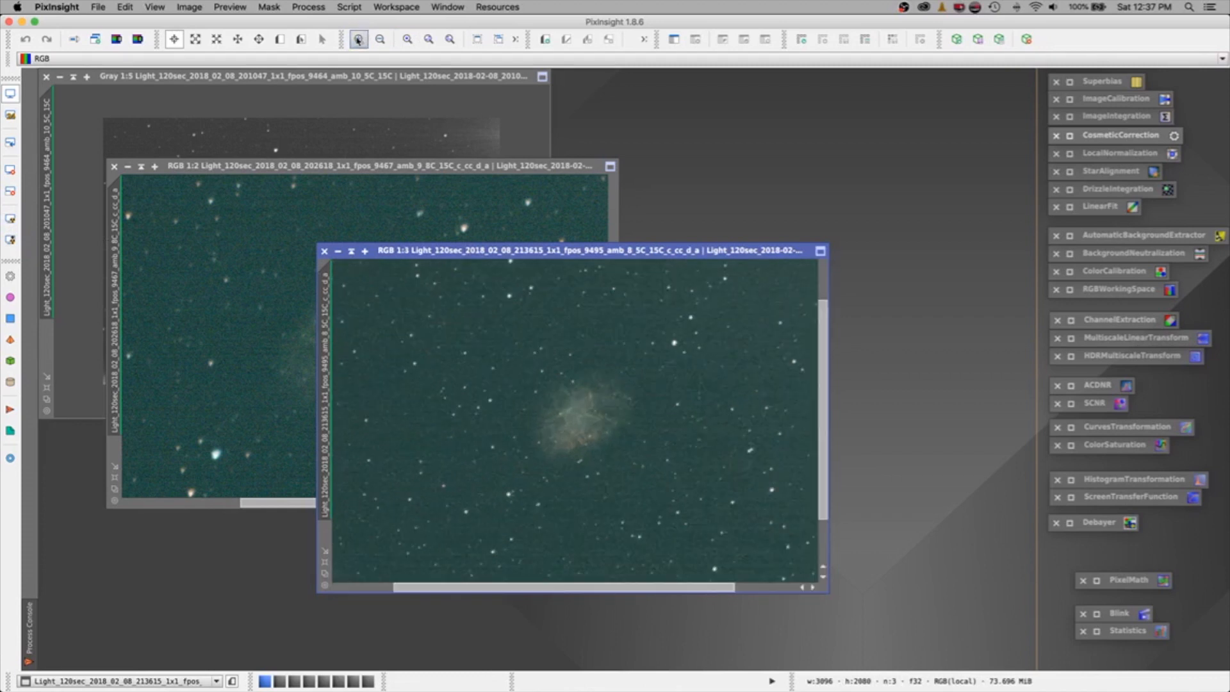
left_click(358, 39)
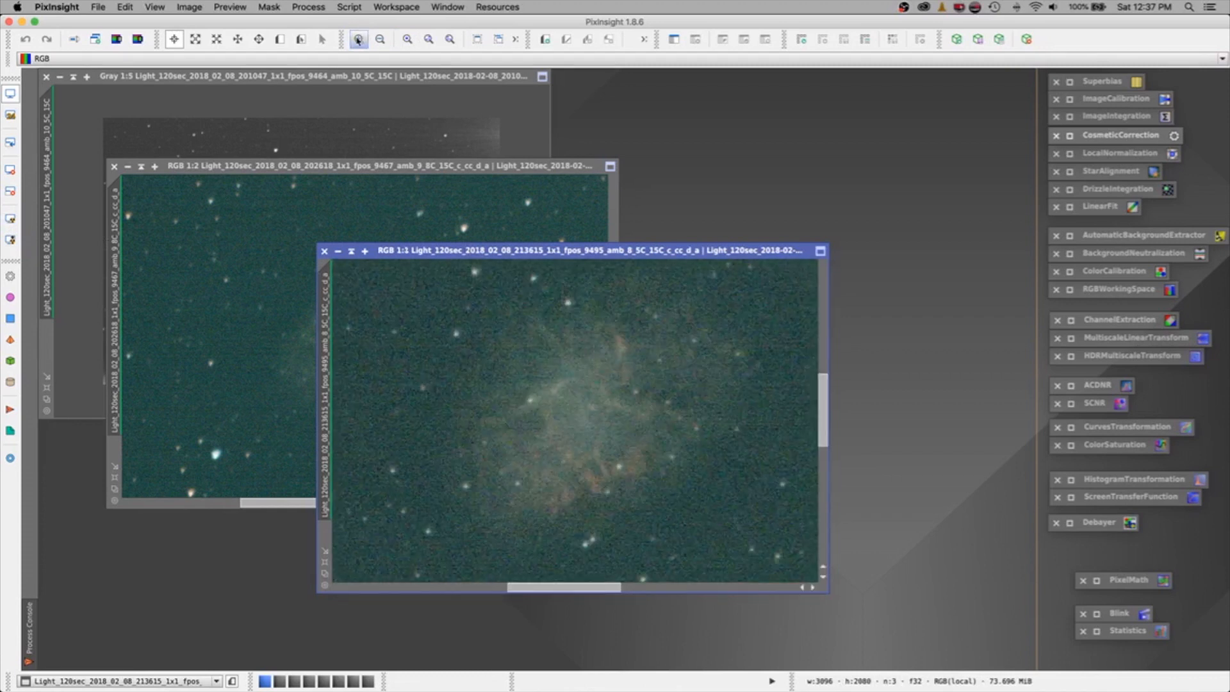
left_click_drag(484, 246, 647, 170)
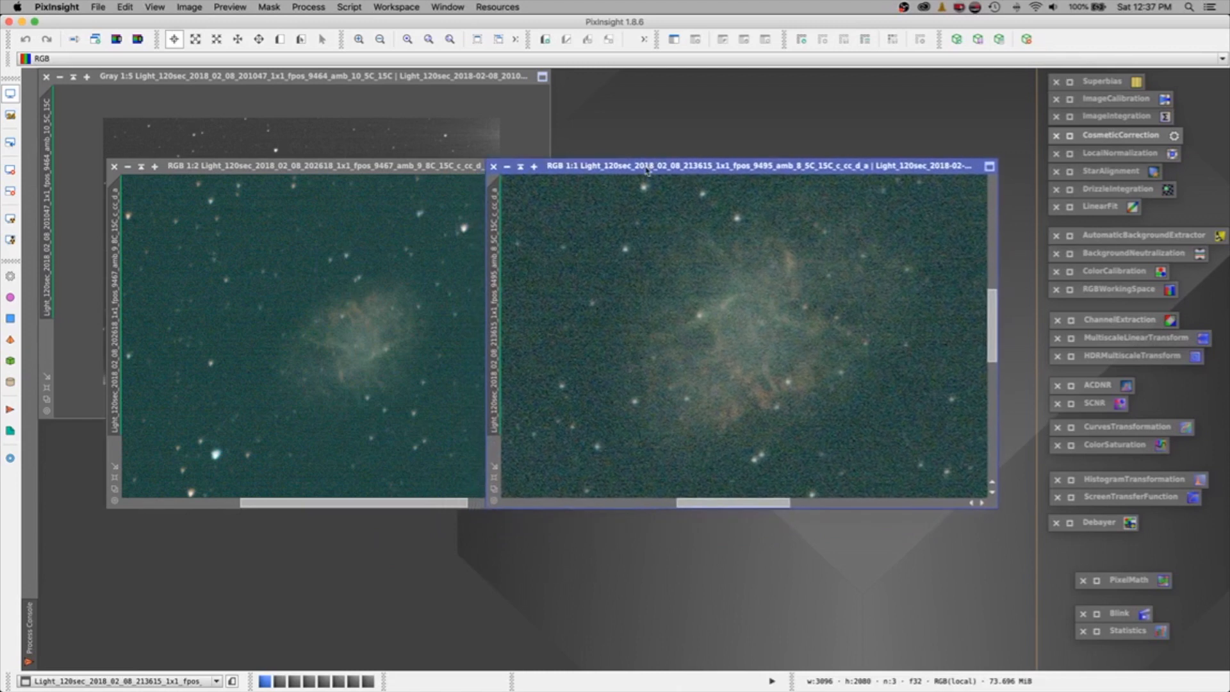
left_click(380, 40)
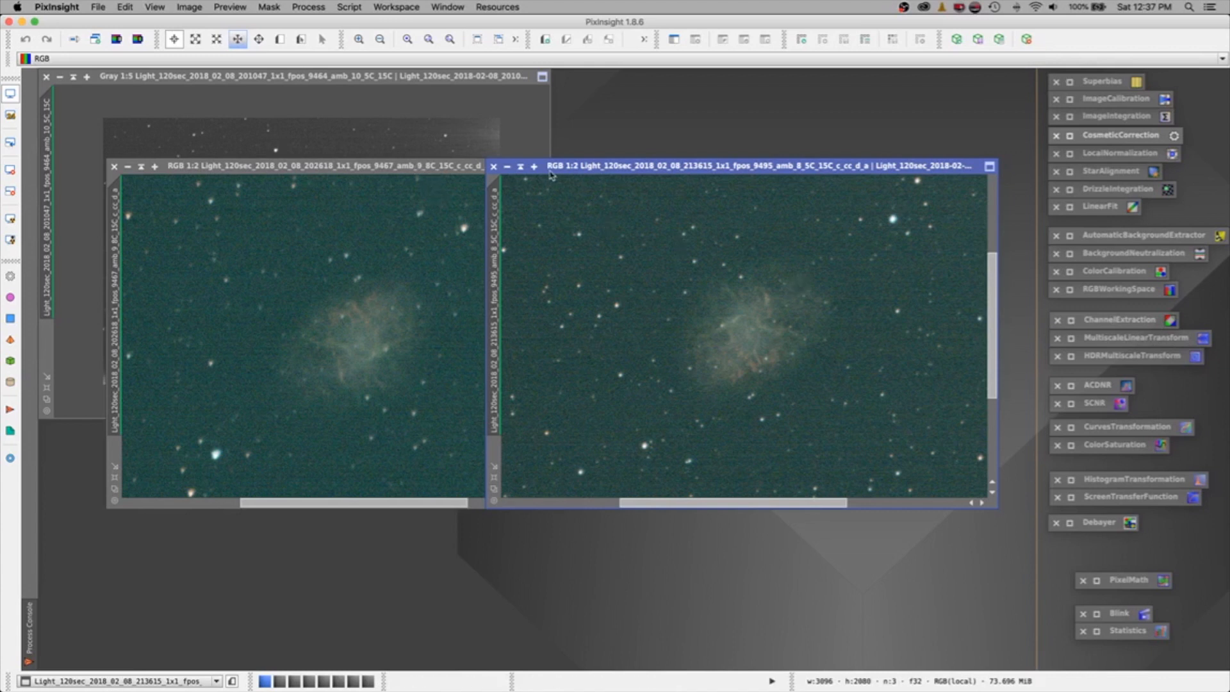
left_click_drag(552, 168, 660, 275)
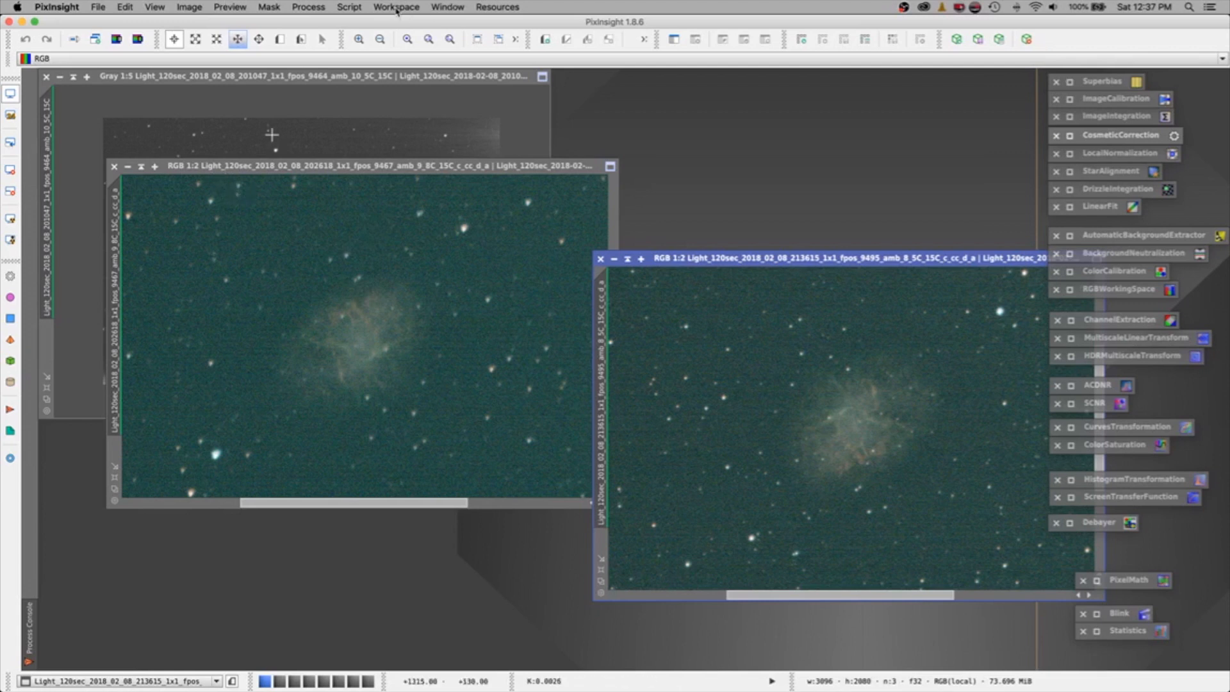
Step: Open the SubframeSelector batch script to view its target subframe list, and dismiss the script
left_click(346, 7)
mouse_move(381, 23)
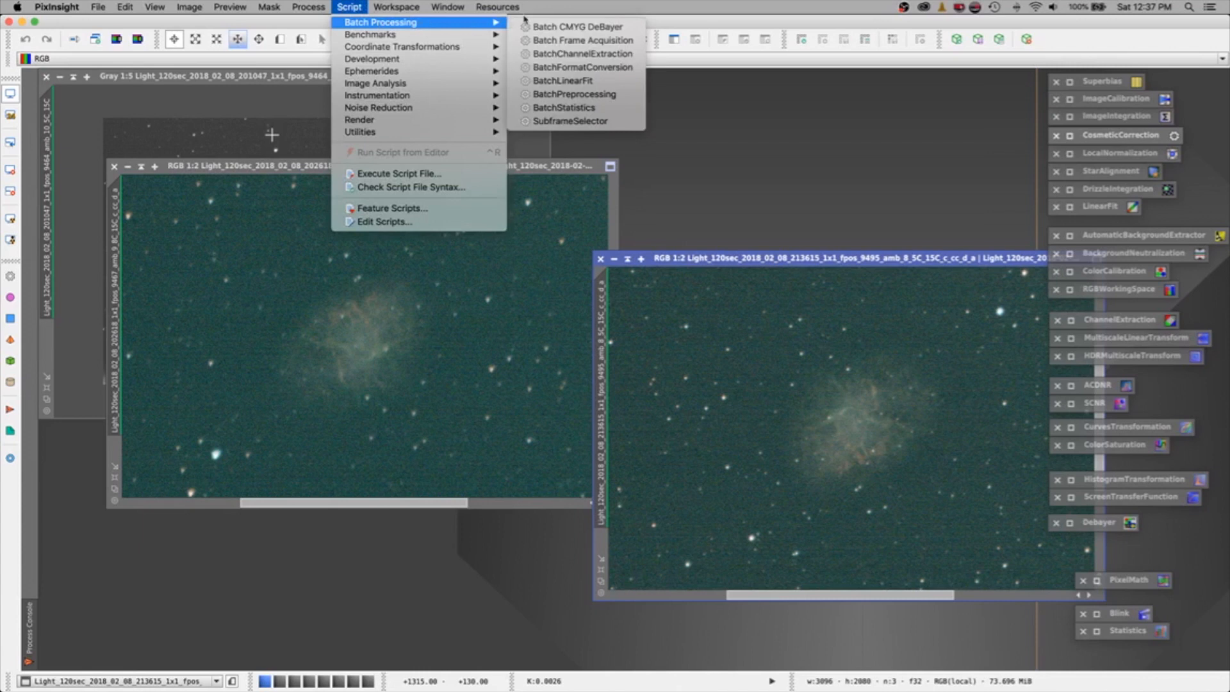
left_click(556, 122)
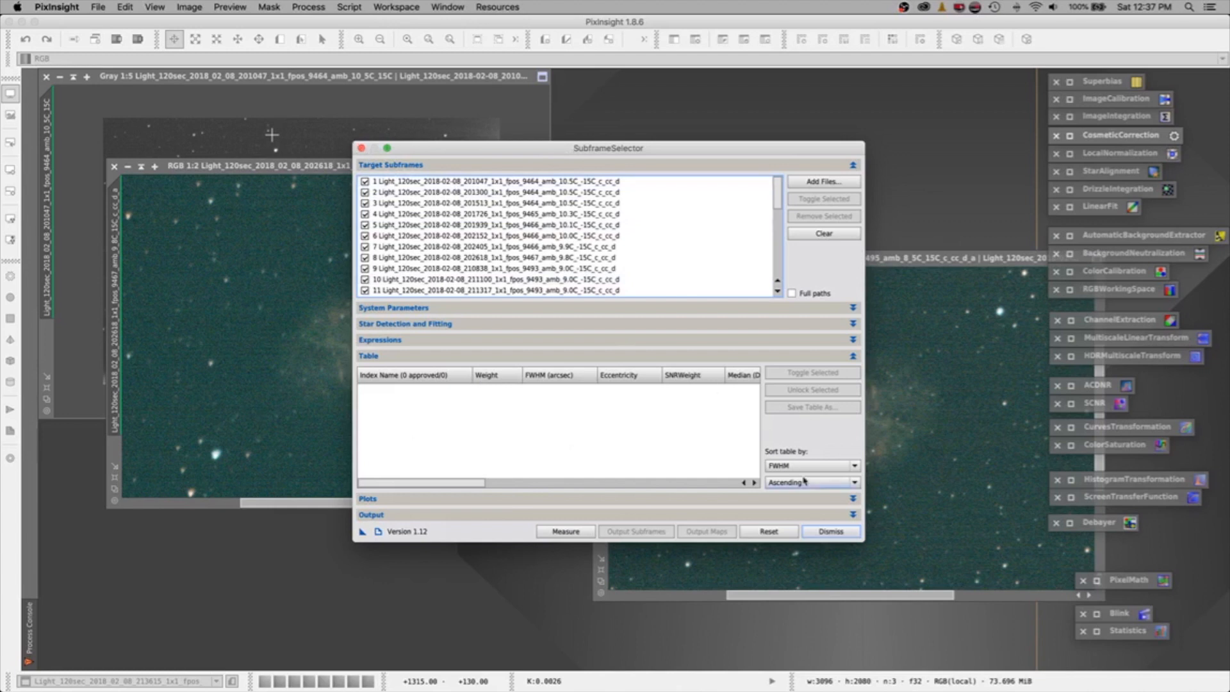
left_click(831, 531)
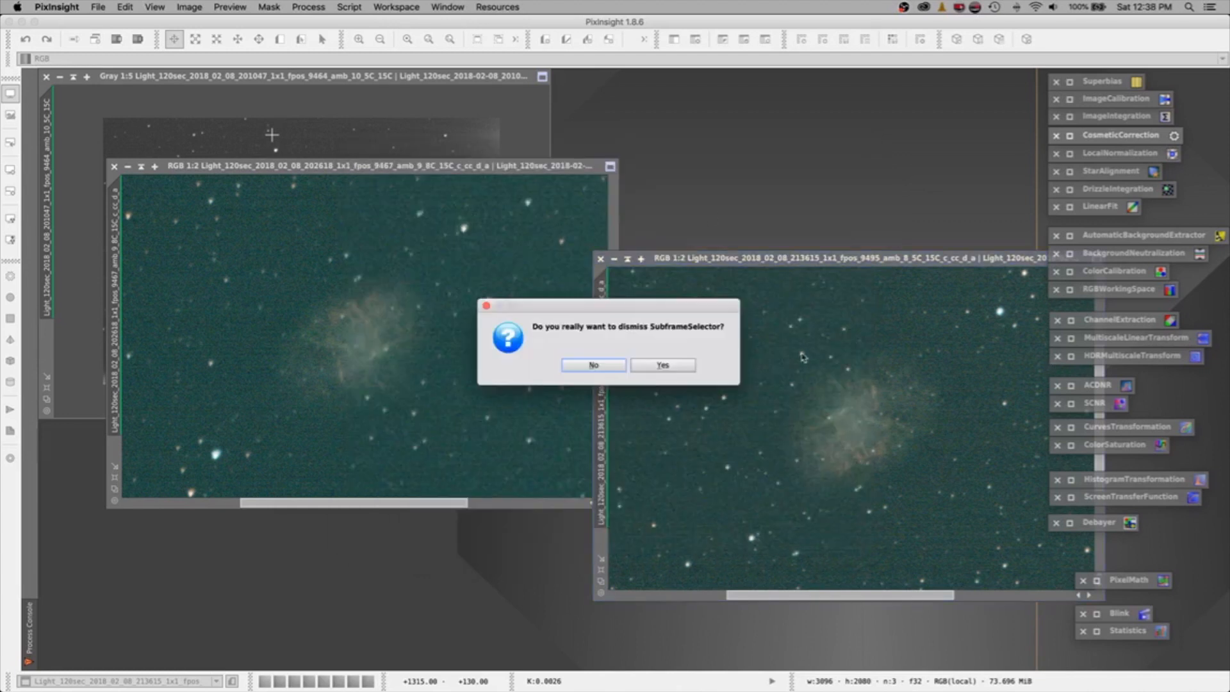
left_click(663, 365)
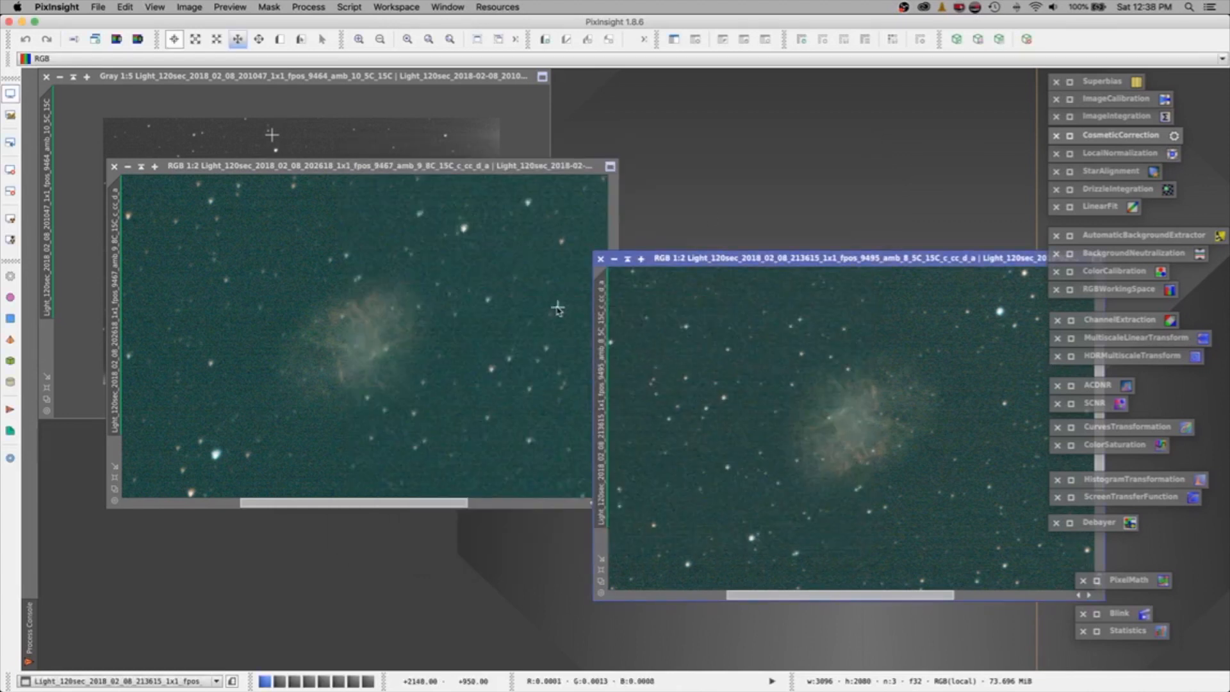
Step: Close the 213615 and 202618 color frames, keeping only the gray 201047 frame open
left_click(600, 259)
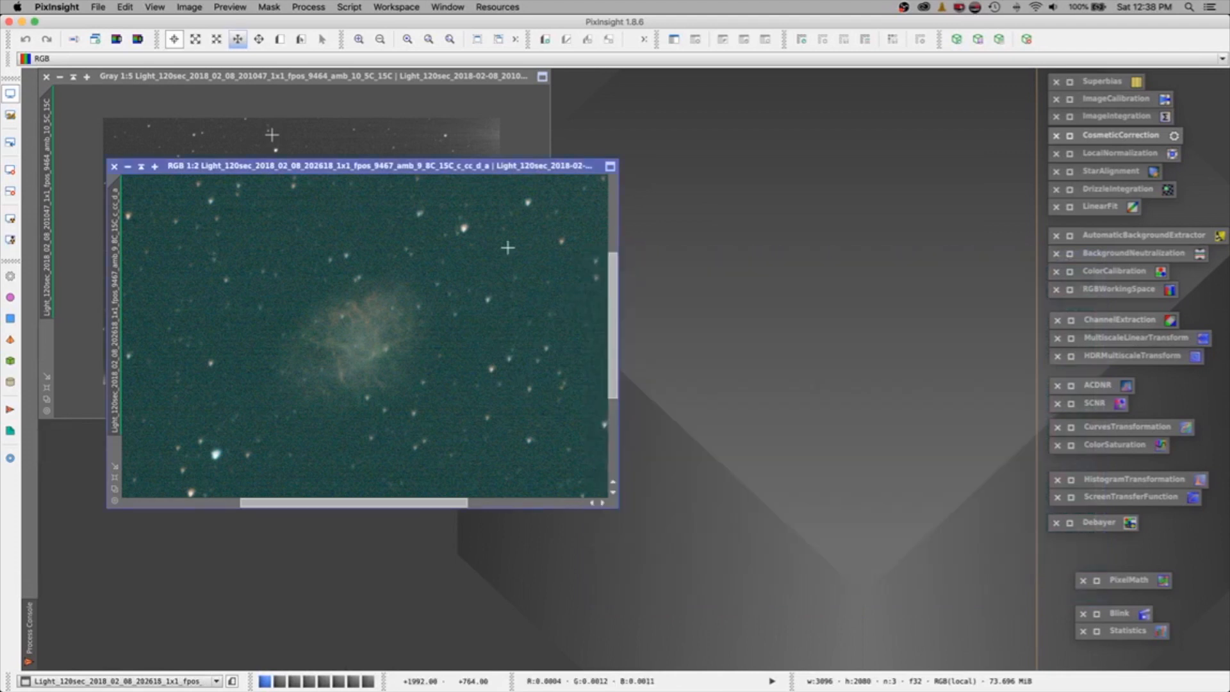
left_click_drag(354, 168, 713, 135)
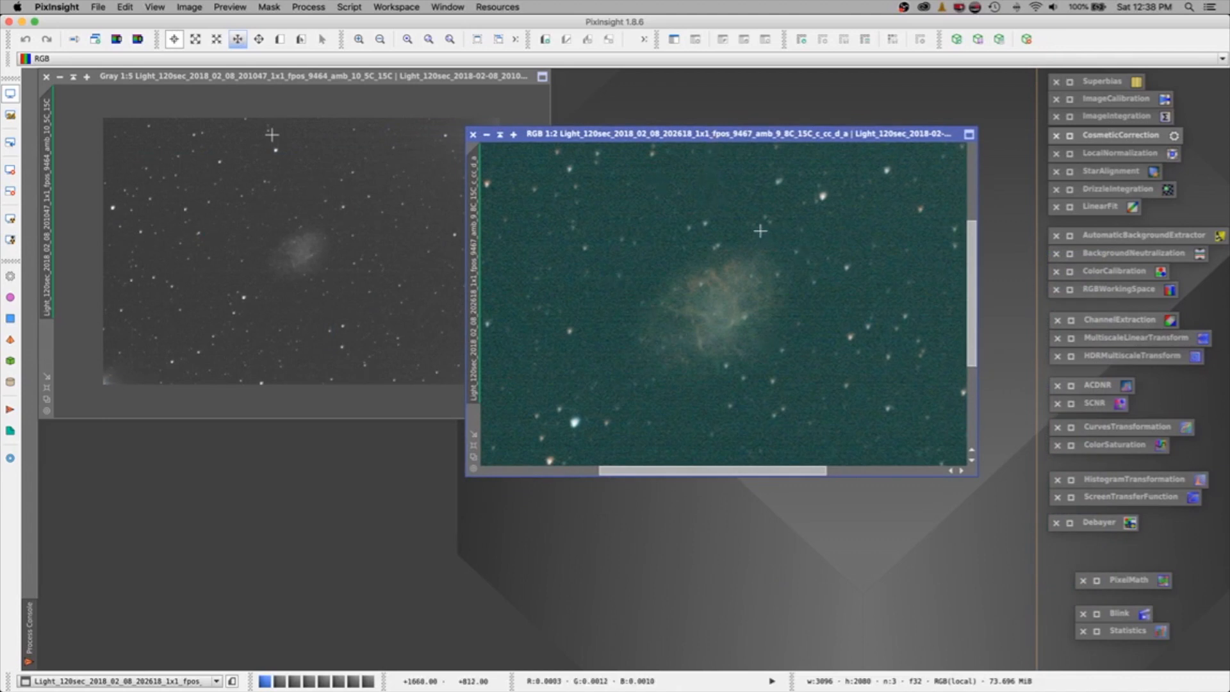
left_click(474, 135)
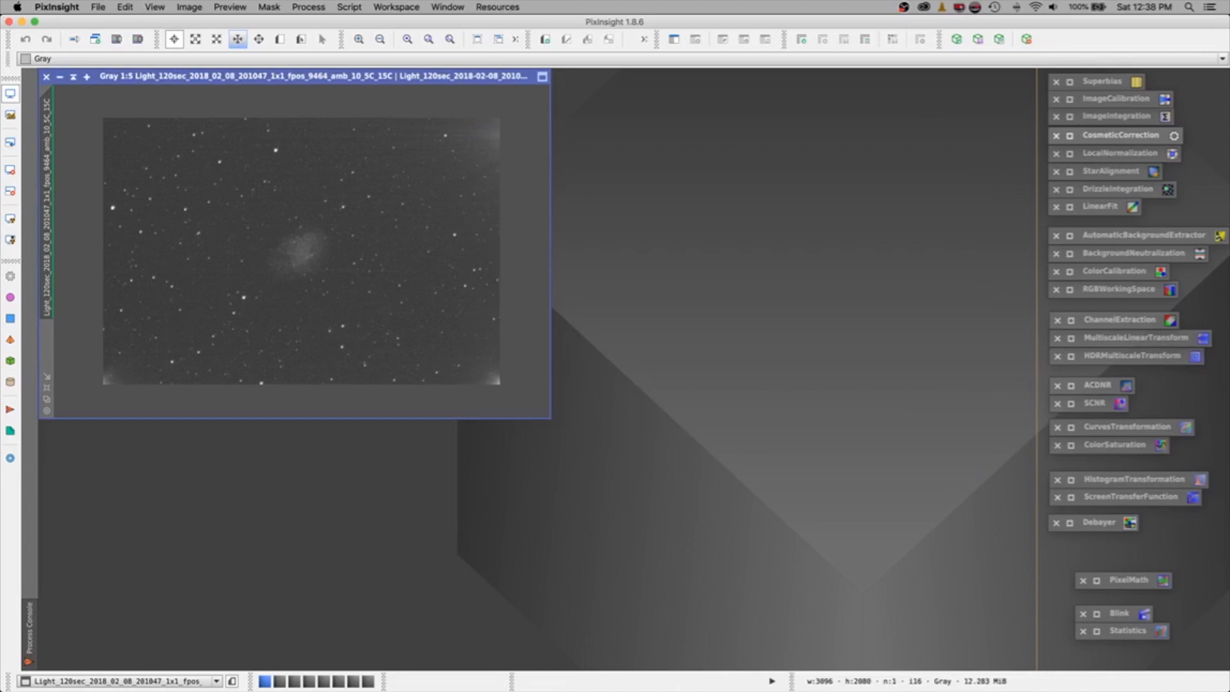
Step: Switch to Finder and prefix the 202618 frame's file name in Light_Cal_CC_Deb_Apr with "bad_"
key("super+Tab")
left_click_drag(832, 93, 493, 101)
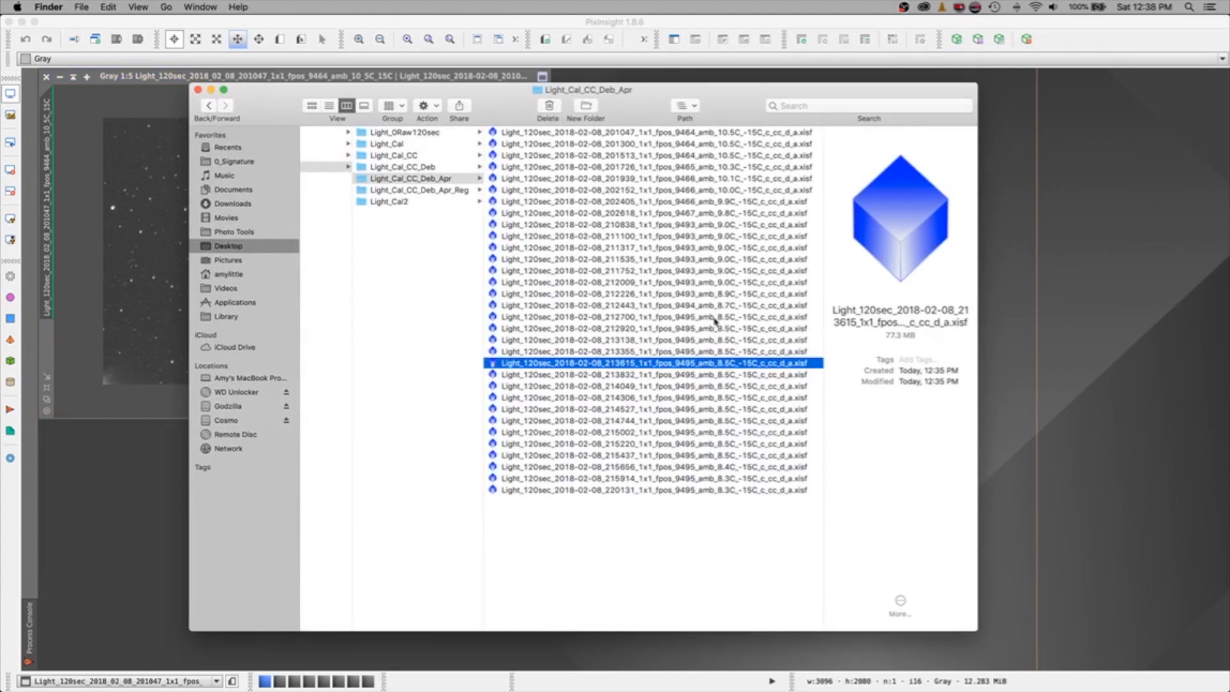
left_click(616, 168)
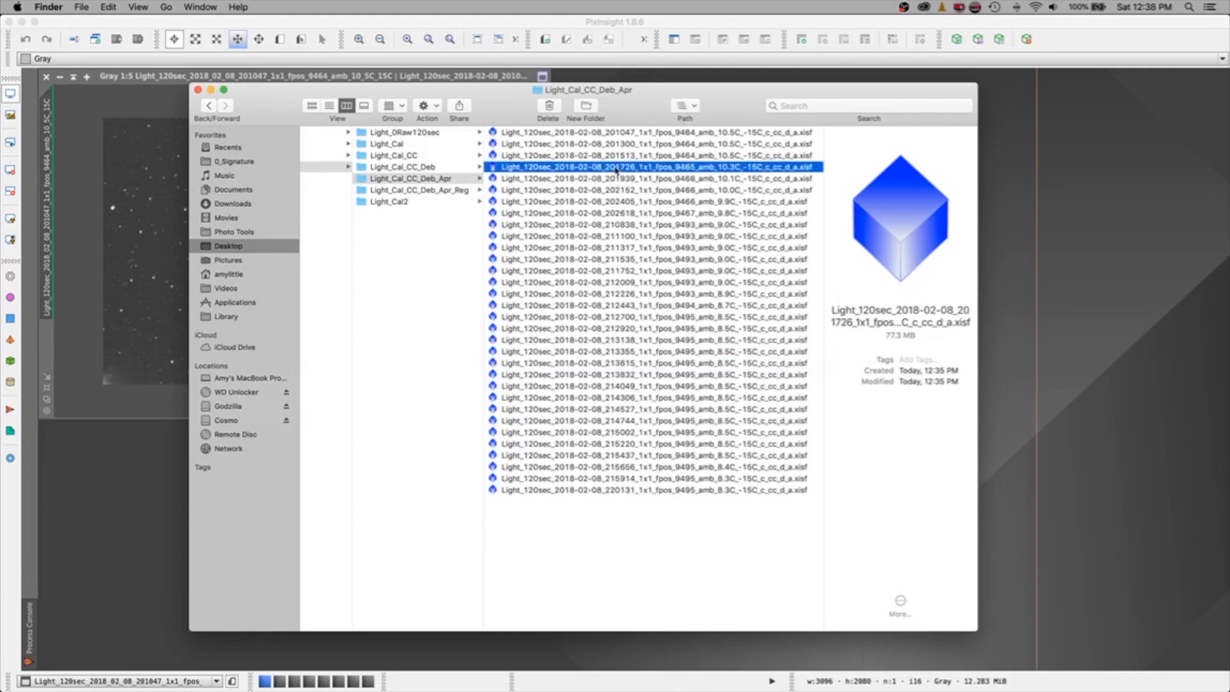
left_click(624, 189)
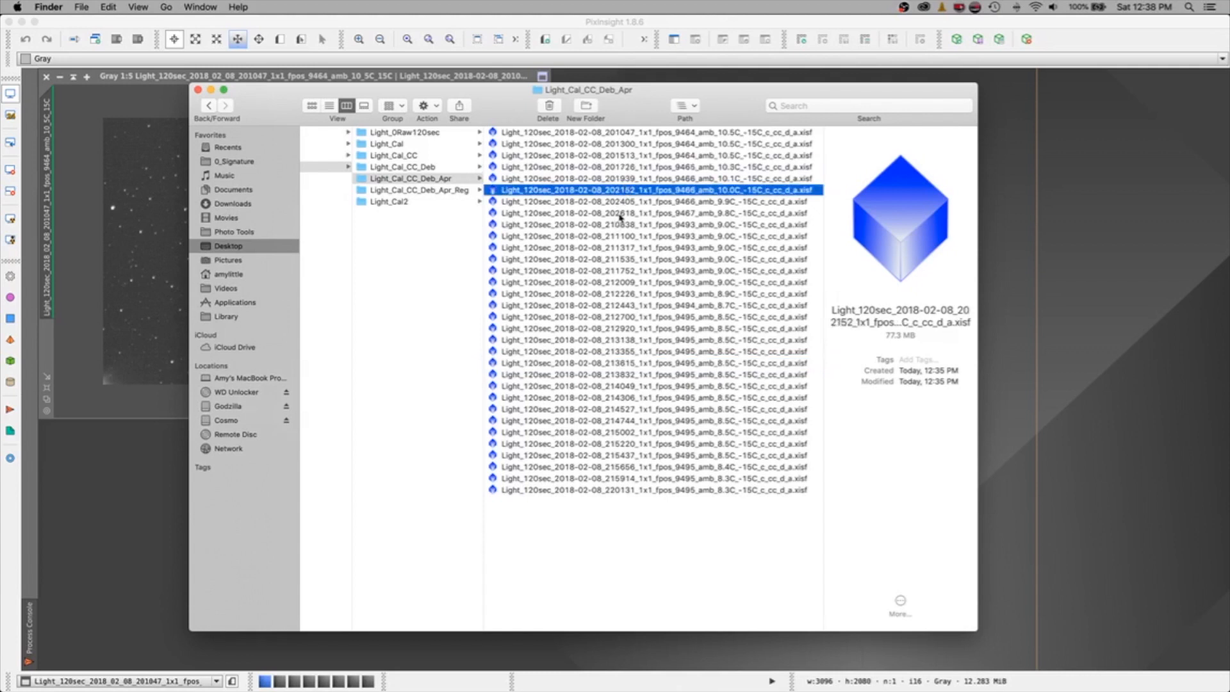
left_click(620, 214)
key("Return")
key("Left")
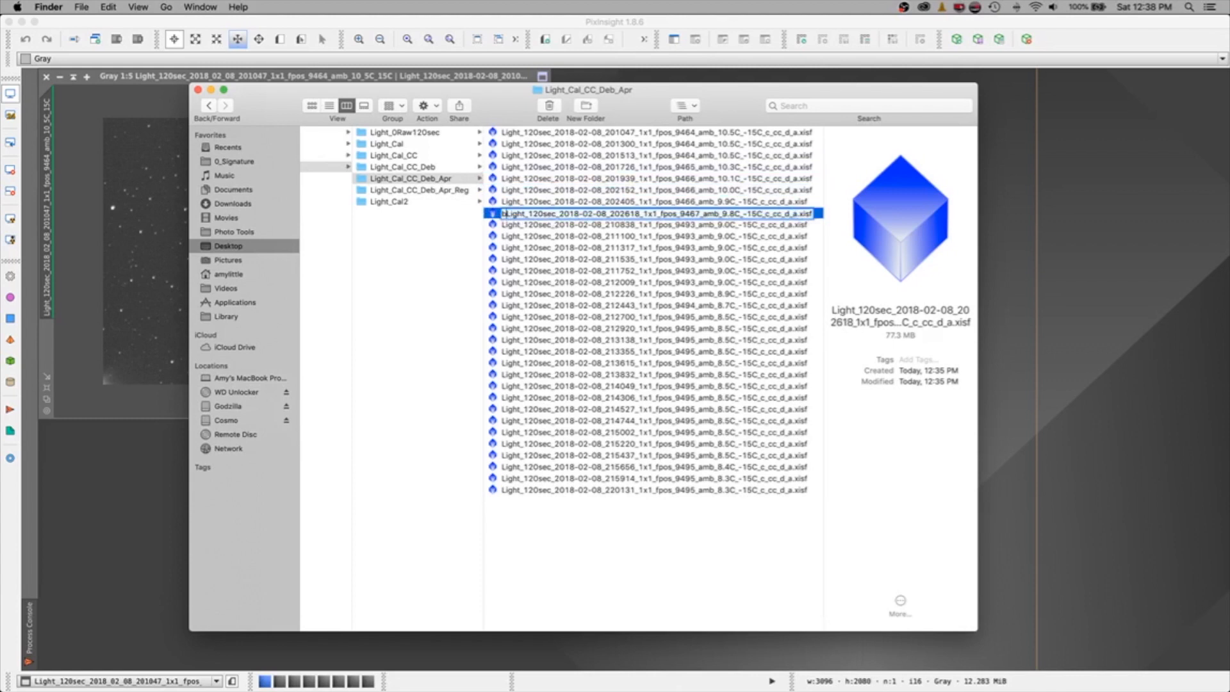
type("bad_")
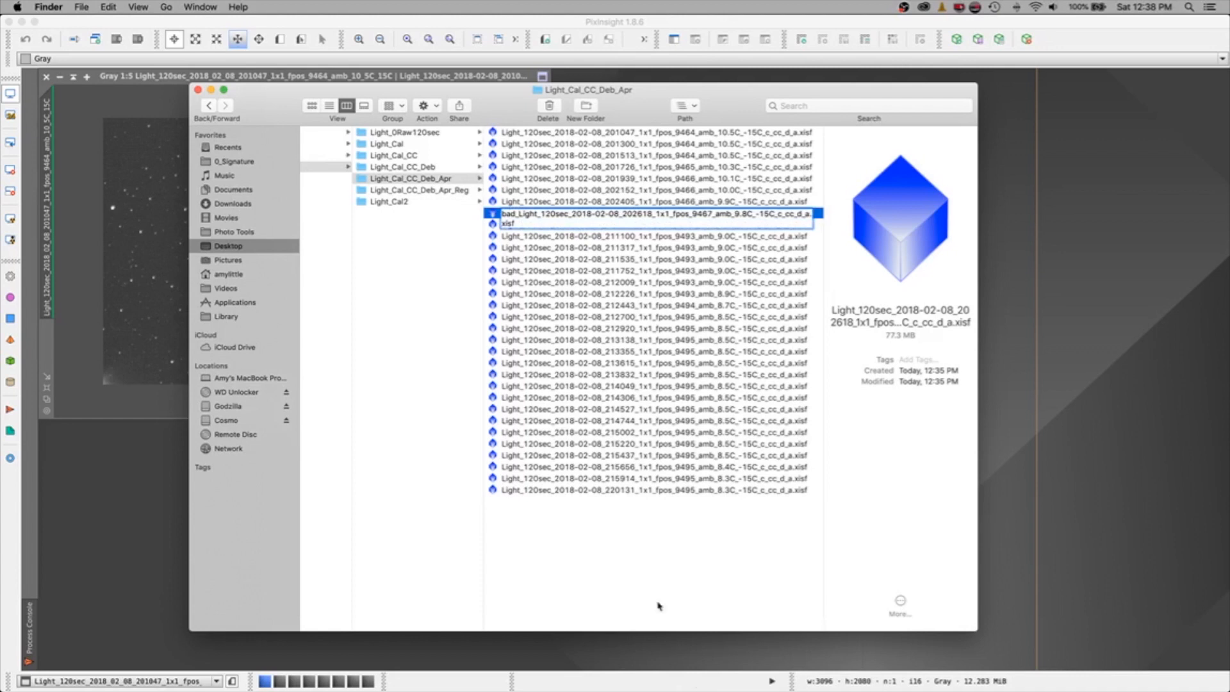
left_click(656, 579)
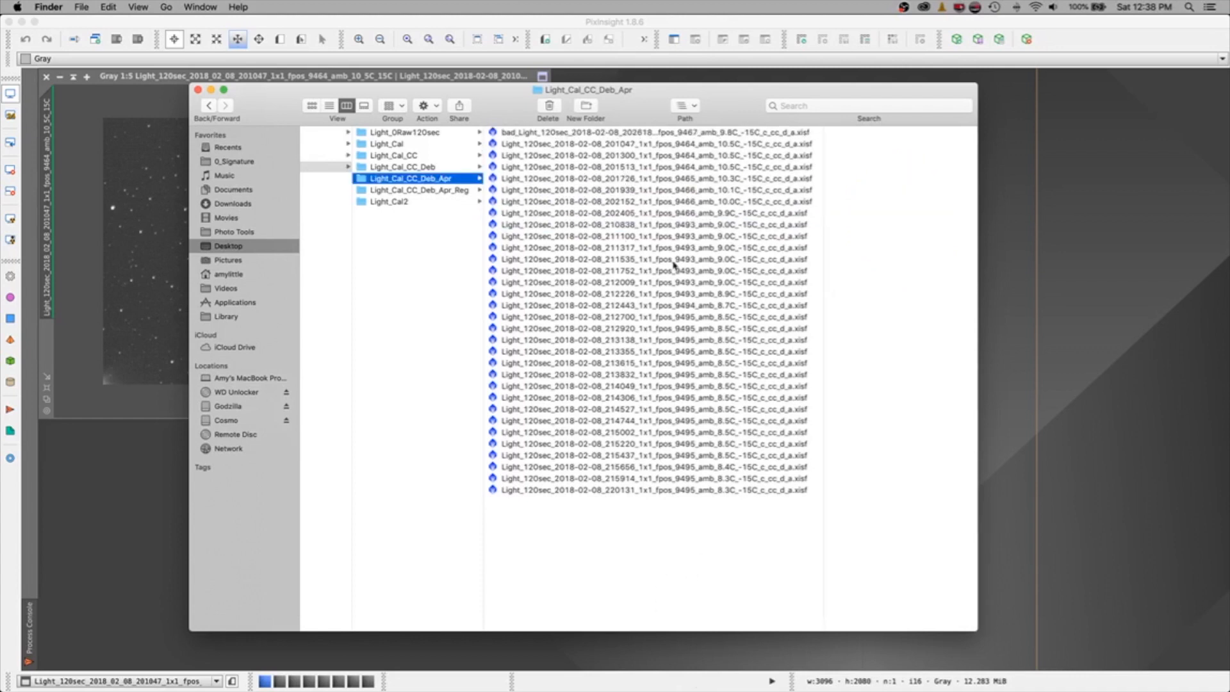
Step: Move the Finder window out of the way, return to PixInsight and open the Blink process beside the process icons
left_click_drag(515, 104, 323, 126)
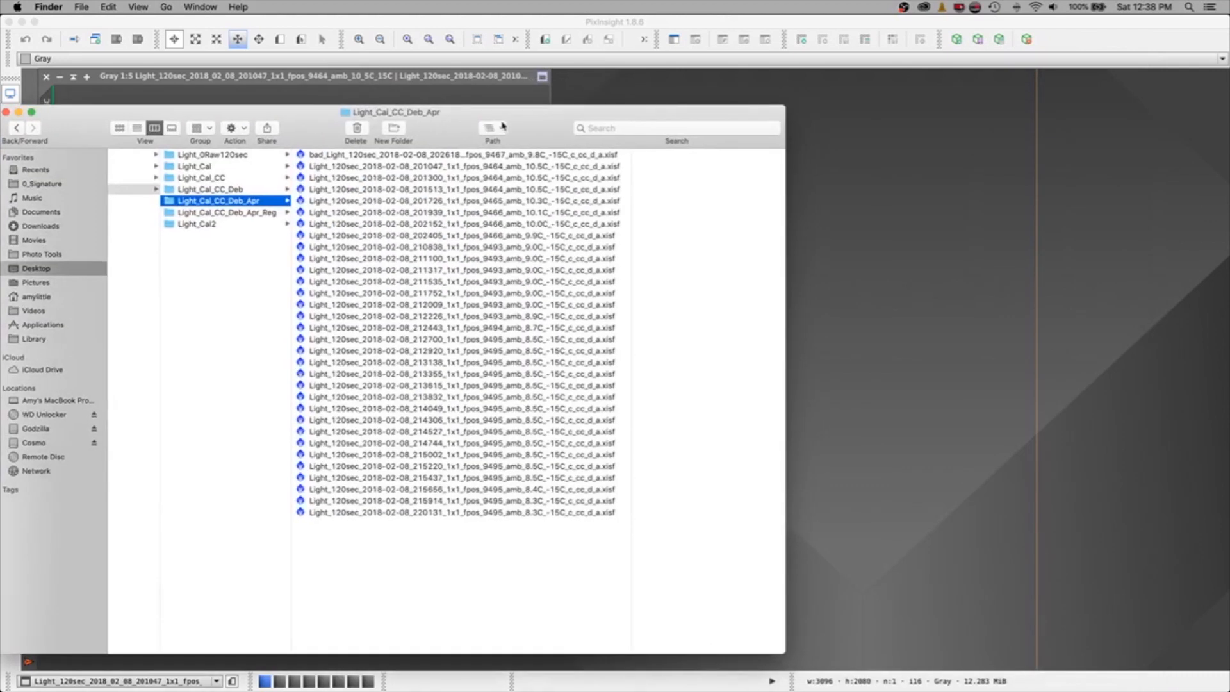
left_click_drag(525, 123, 1229, 131)
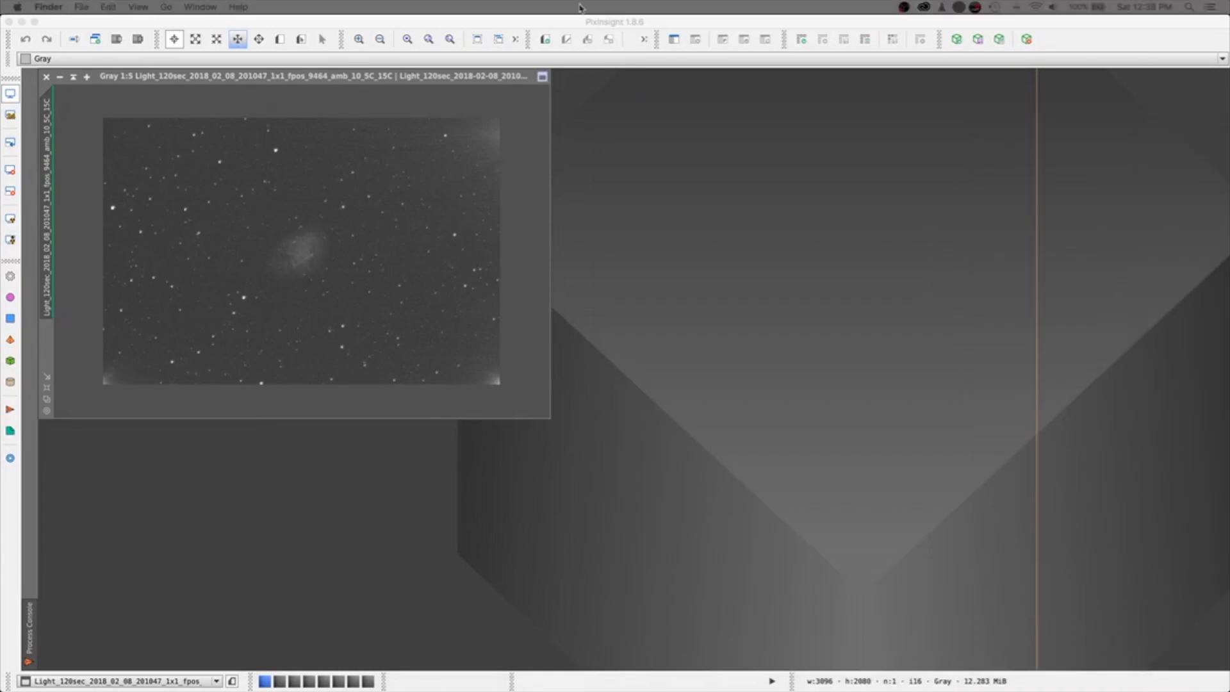
left_click(250, 29)
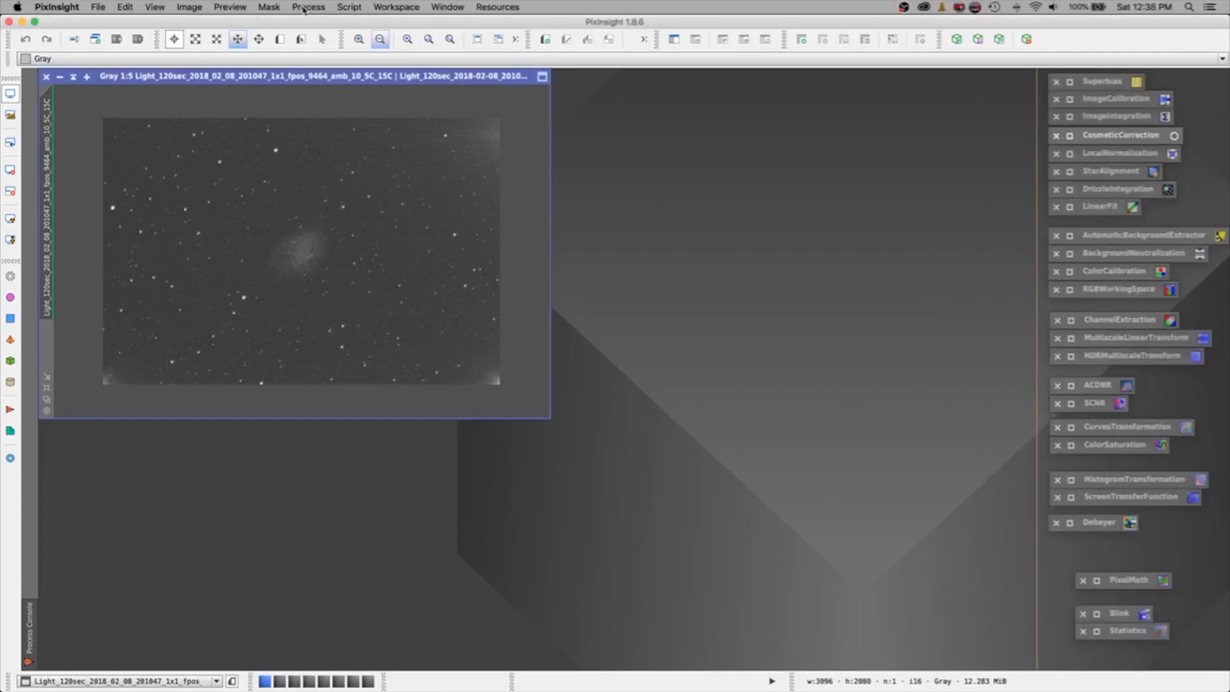
left_click(1099, 615)
left_click_drag(792, 196, 485, 120)
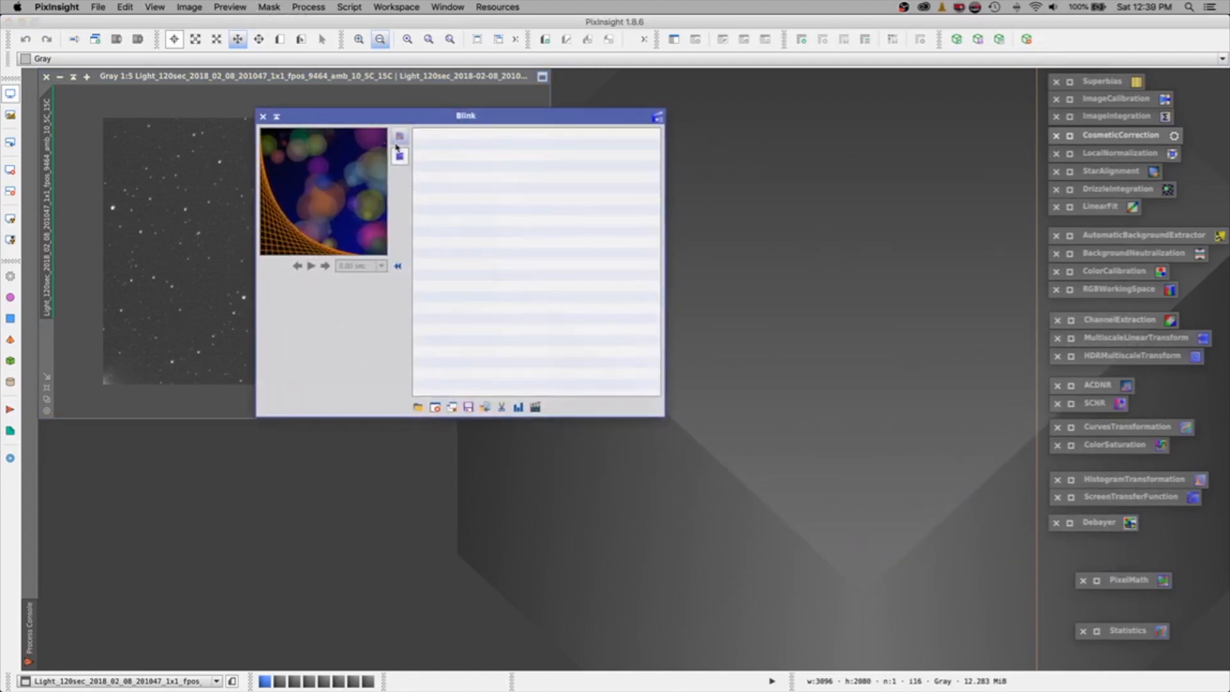
Step: Load every frame from the Light_Cal_CC_Deb_Apr folder into Blink except the file prefixed "bad_"
left_click(417, 408)
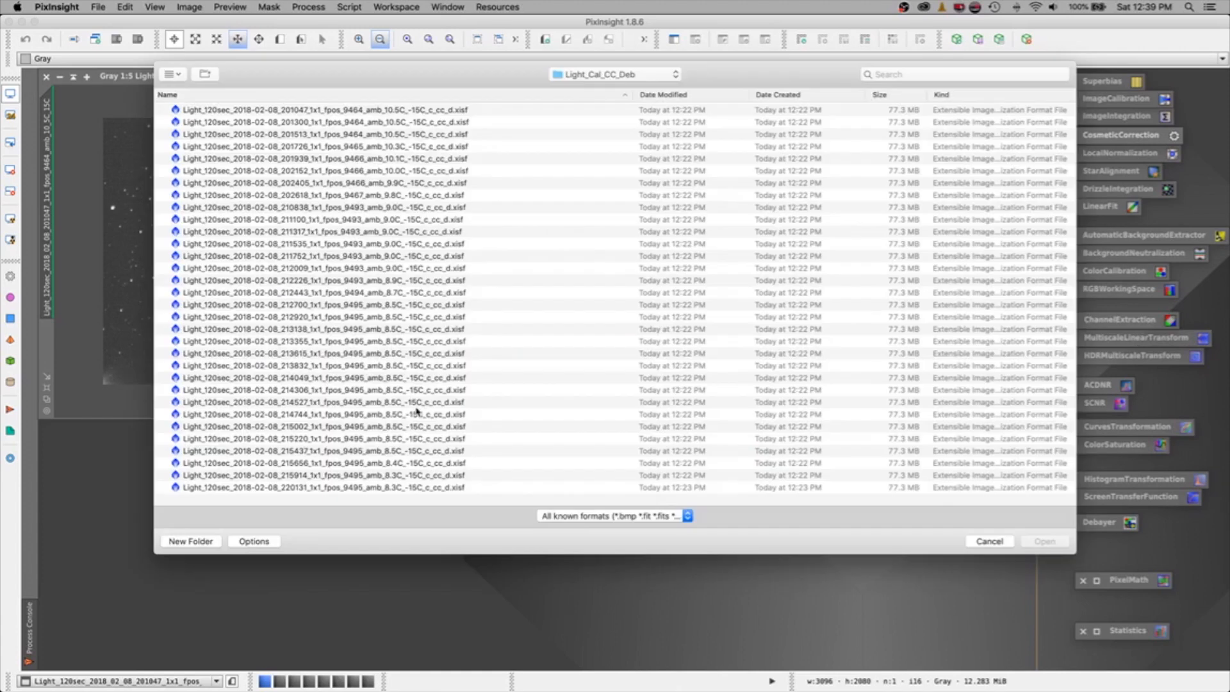
left_click(651, 75)
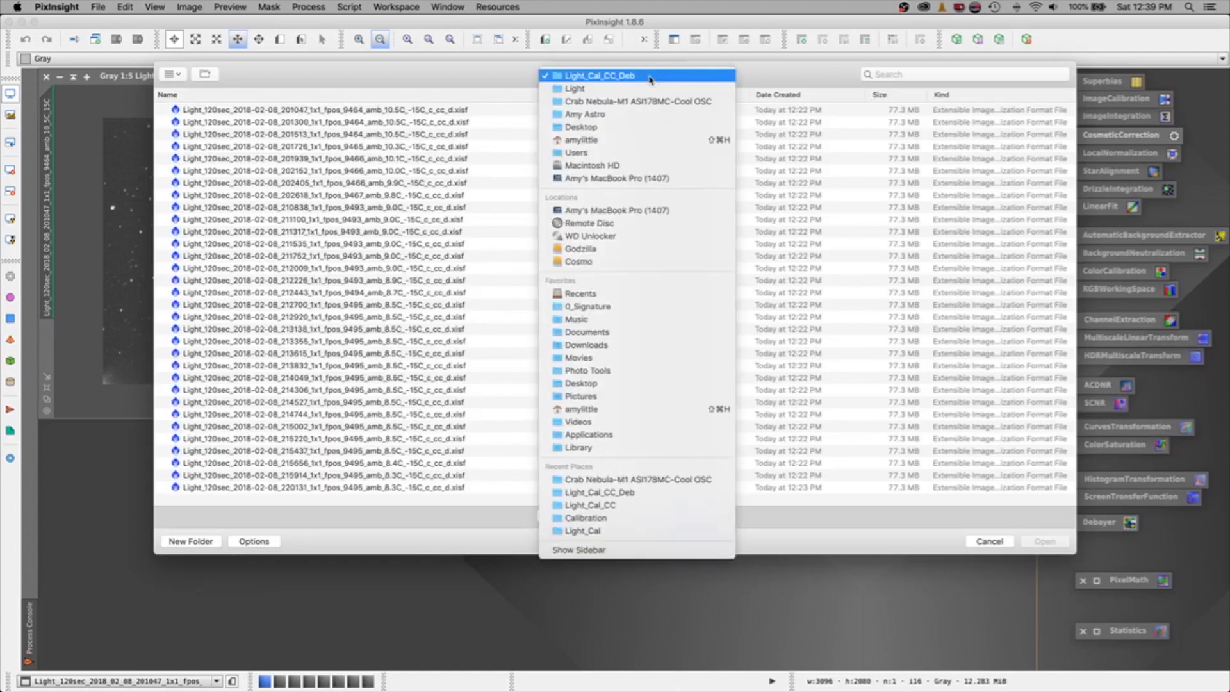
left_click(649, 86)
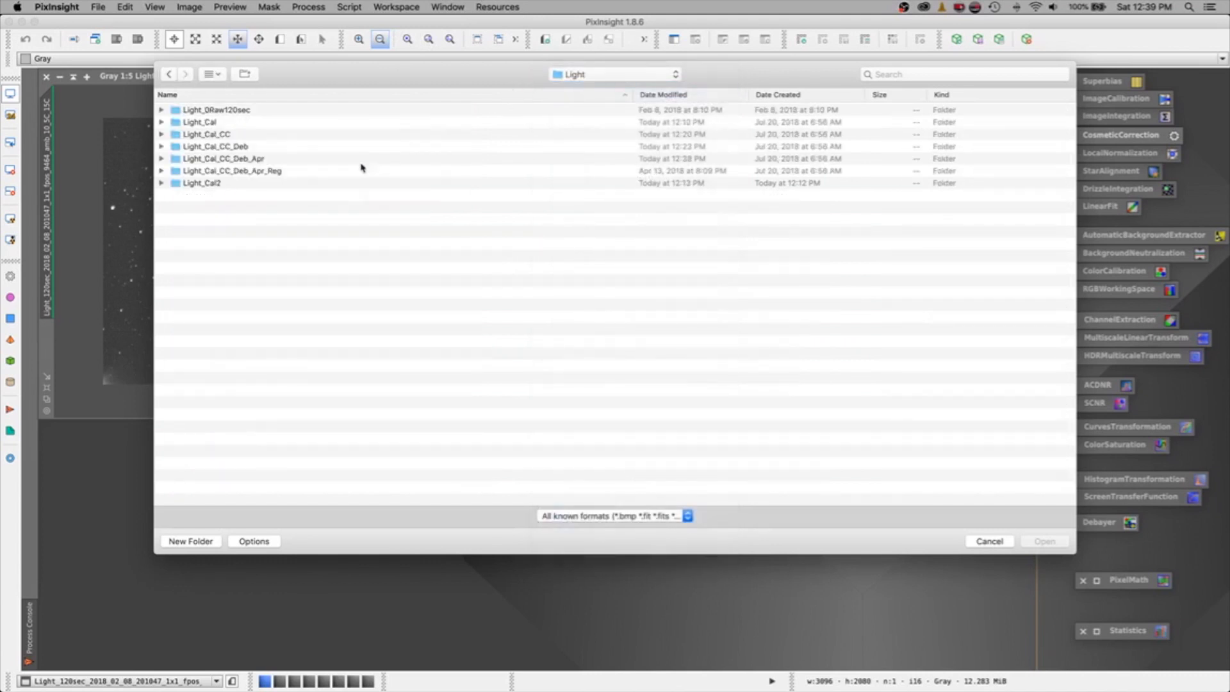
double_click(260, 160)
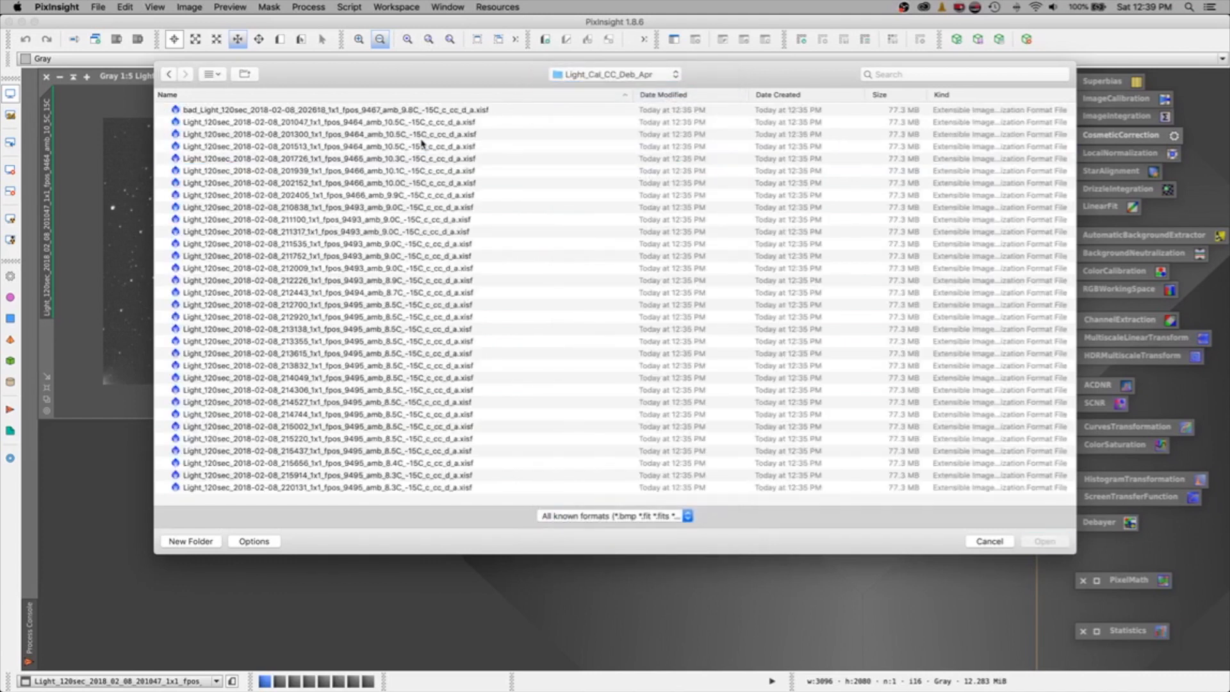
left_click_drag(490, 126, 455, 575)
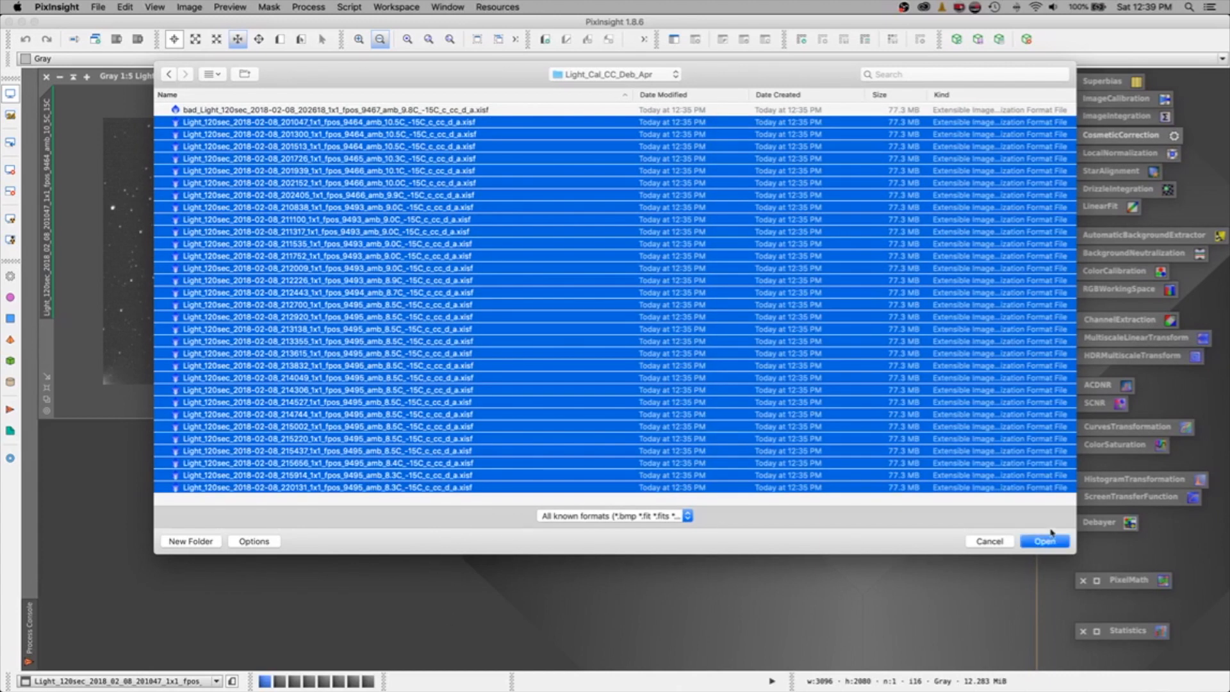
left_click(1038, 542)
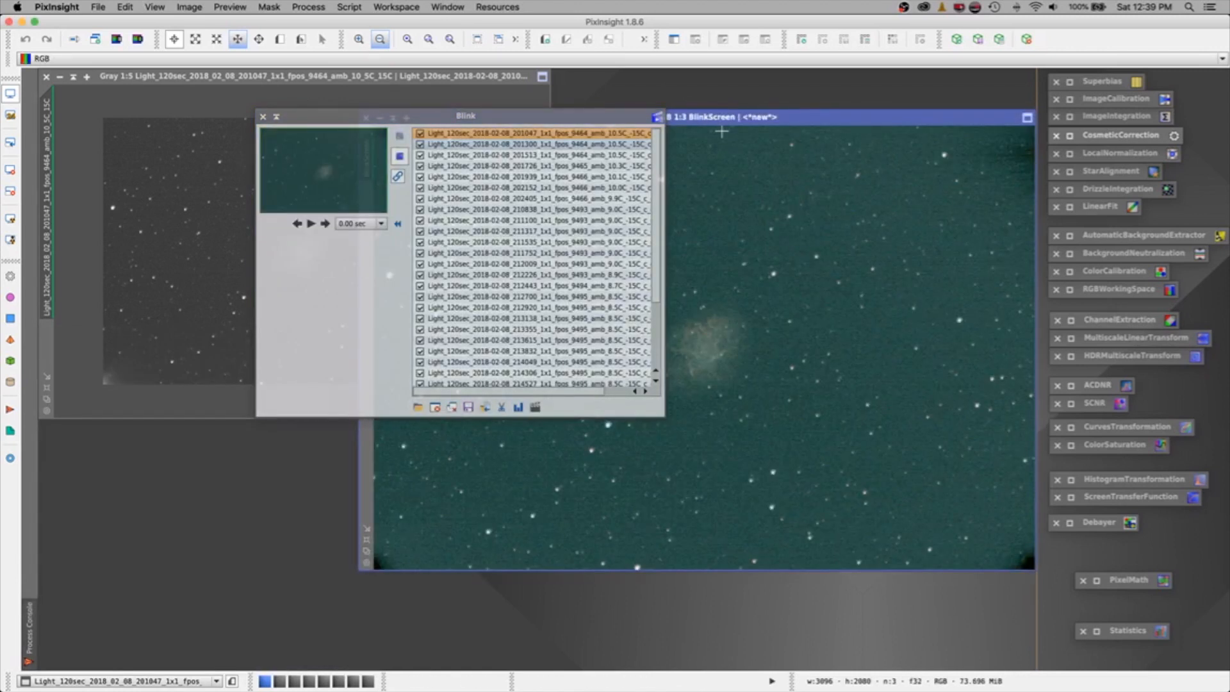
Step: Apply Blink's automatic histogram stretch to the loaded frames, and separate the BlinkScreen image from the Blink window
left_click(400, 139)
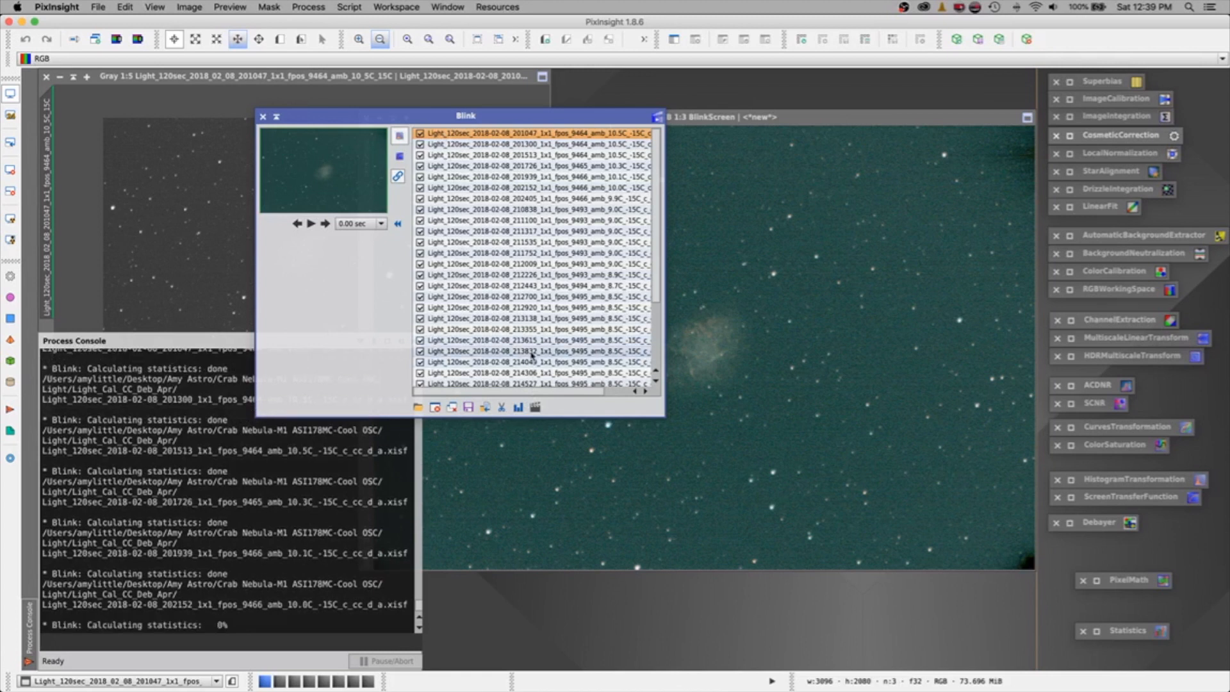
left_click_drag(532, 116, 316, 81)
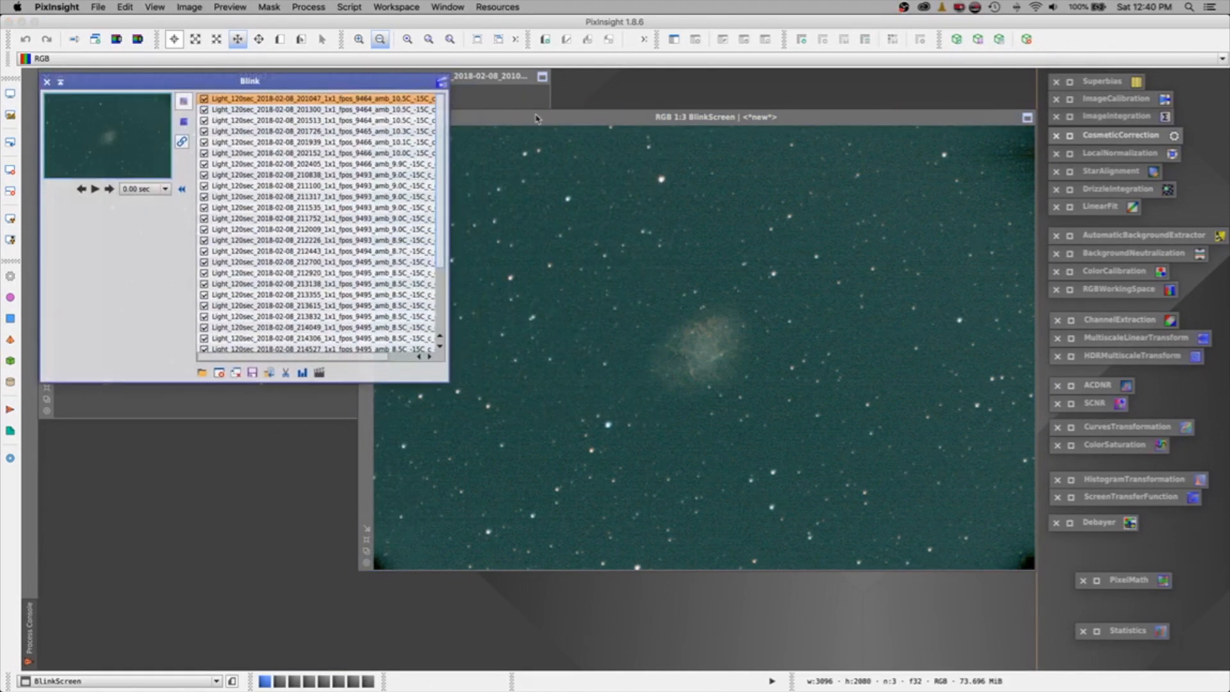
left_click(535, 117)
left_click_drag(536, 117, 298, 203)
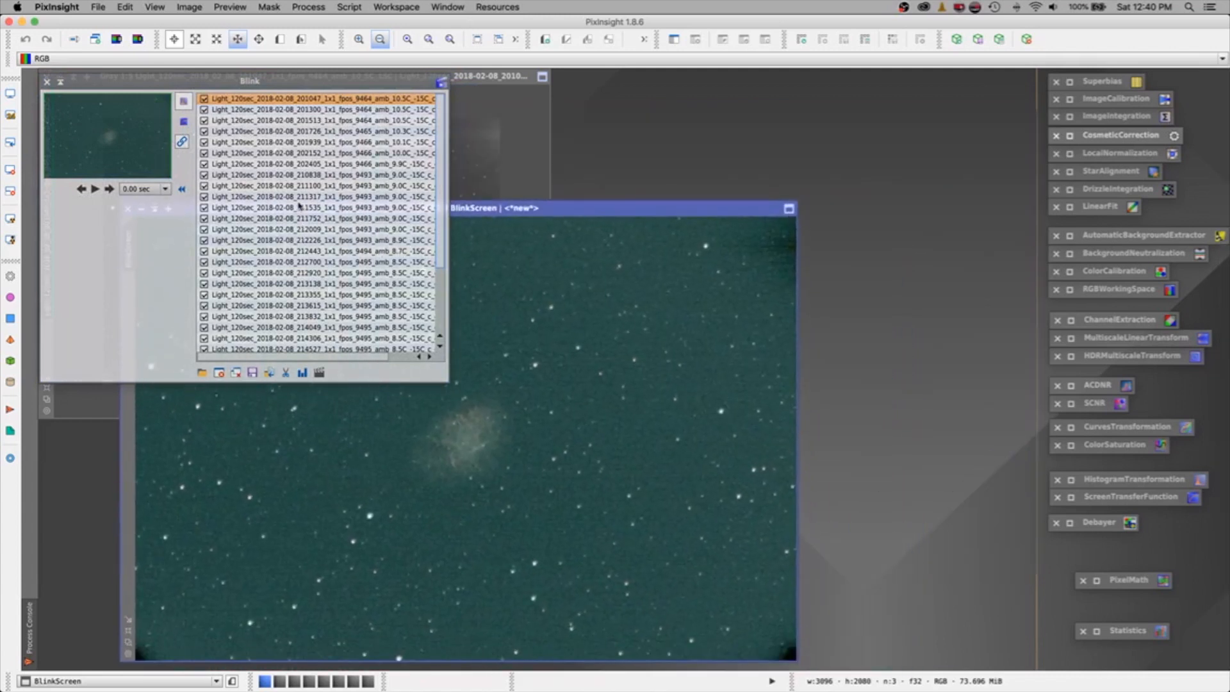
left_click_drag(543, 200, 484, 198)
left_click_drag(164, 80, 772, 81)
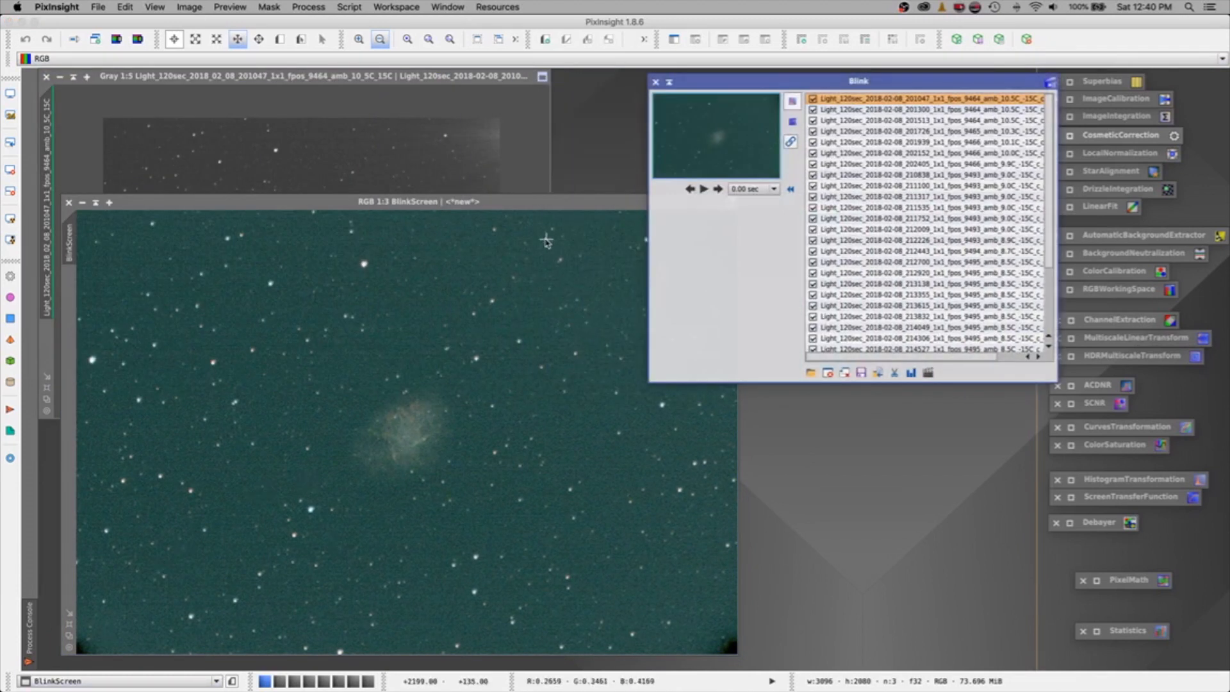
Step: Shrink the Blink window clear of the image, and show the whole BlinkScreen frame at 1:3 higher in the workspace
scroll(705, 101, "down", 3)
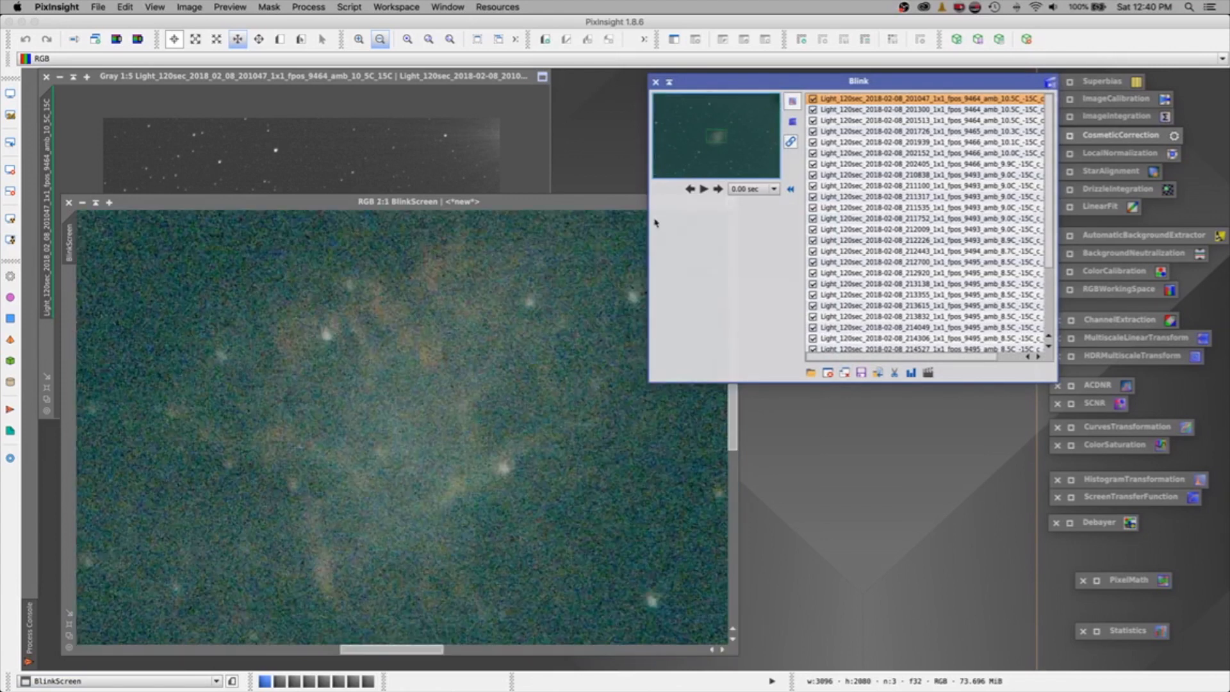
left_click_drag(648, 383, 804, 255)
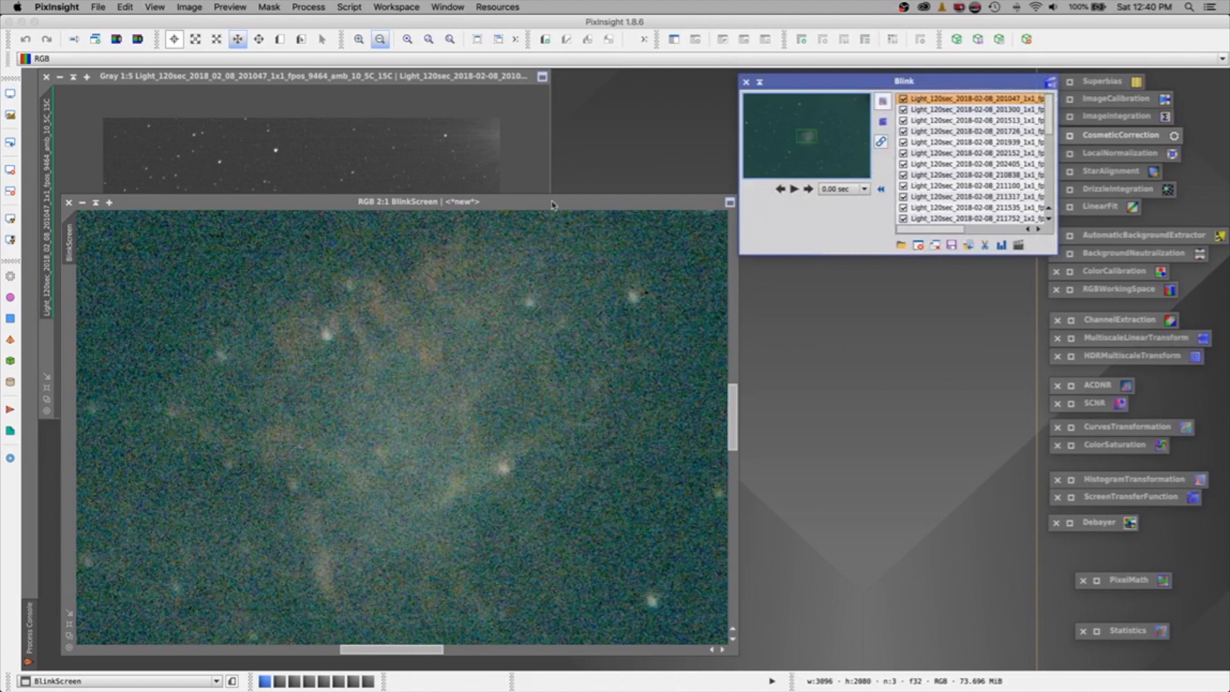
left_click(475, 39)
left_click_drag(461, 202, 463, 120)
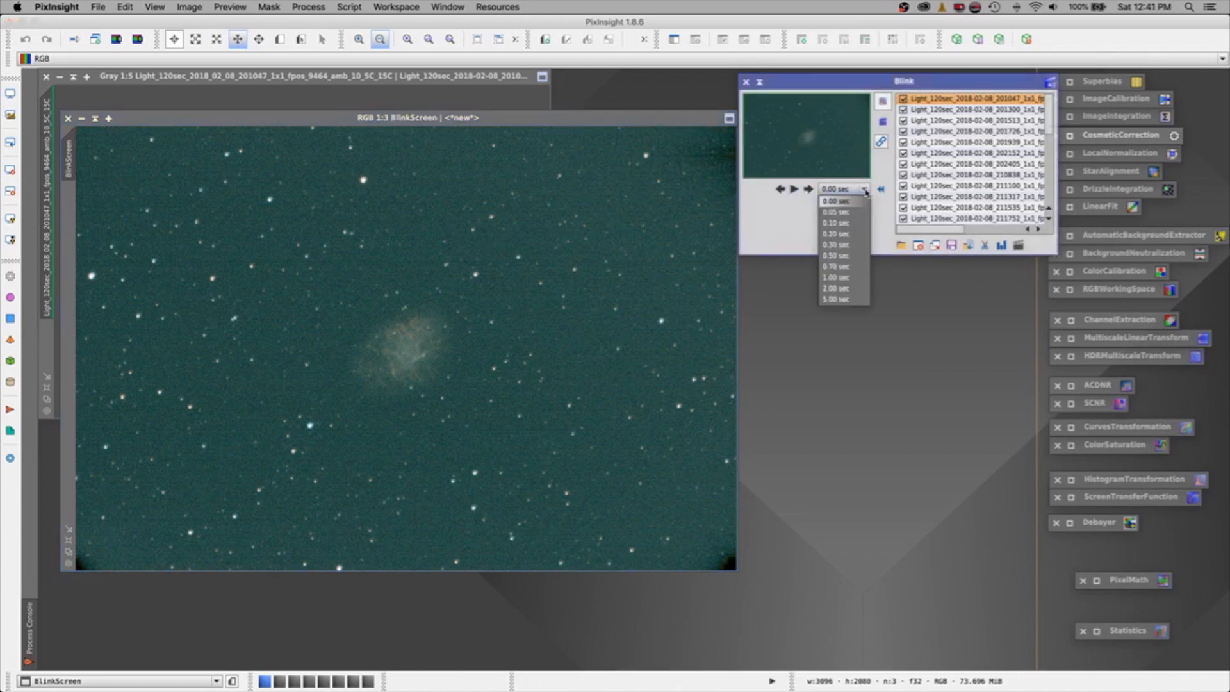
Step: Play the frames in Blink with a 0.50 sec delay, stop playback and return to the first frame, 201047
left_click(832, 256)
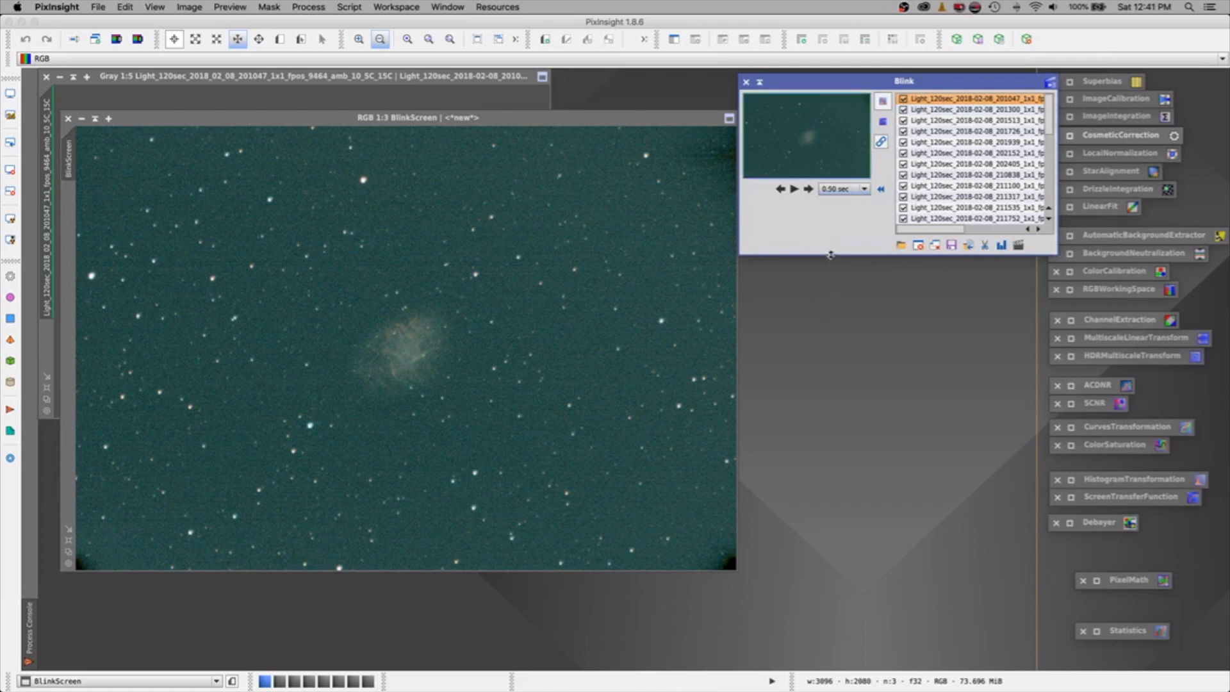
left_click(794, 189)
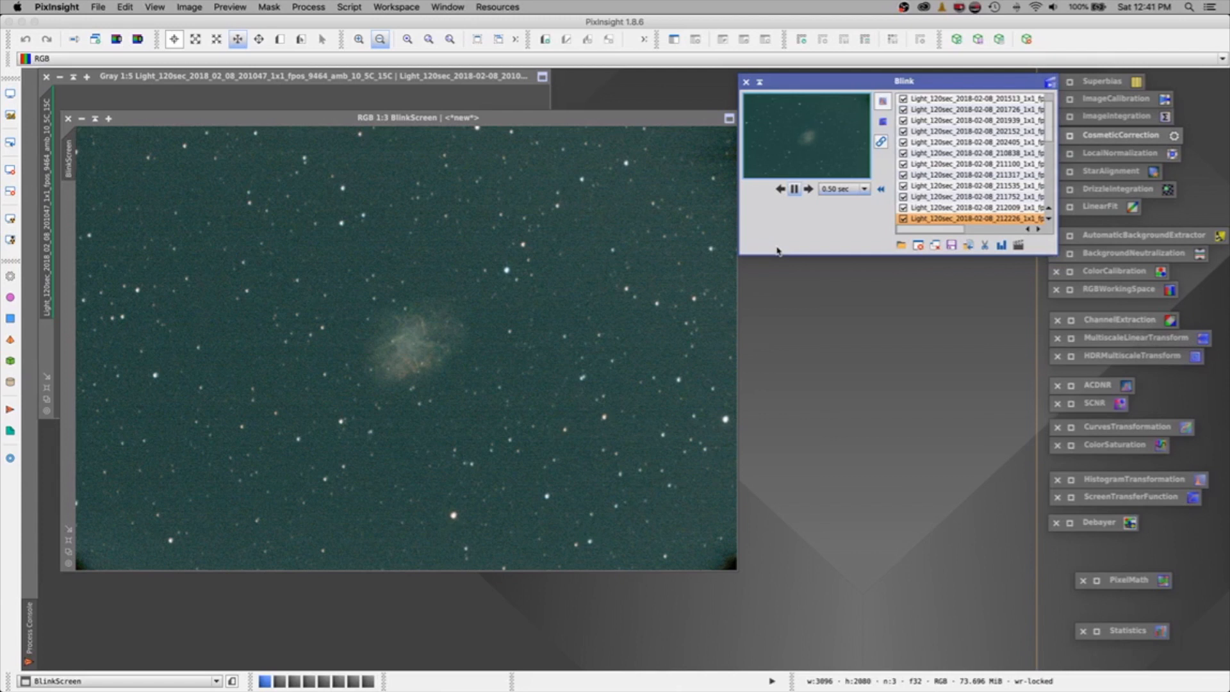
left_click(794, 188)
scroll(935, 122, "up", 5)
left_click(926, 99)
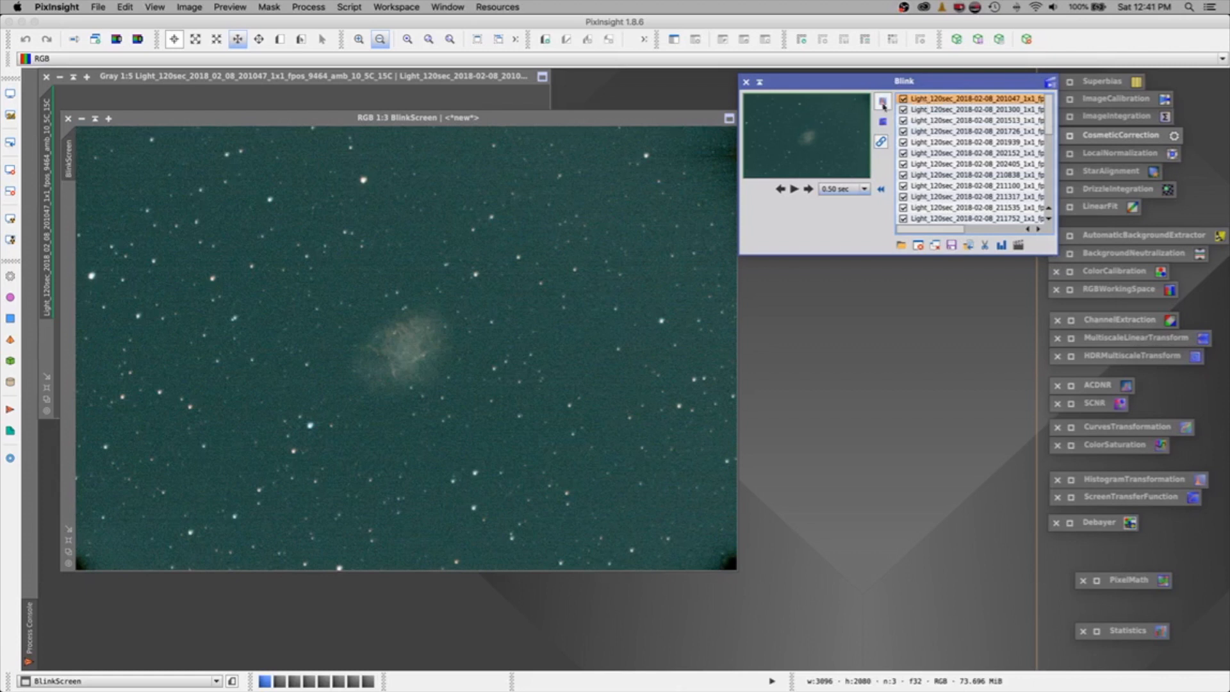
Step: Zoom the BlinkScreen image to 1:1 to inspect the nebula and stars in the first frame
left_click(482, 117)
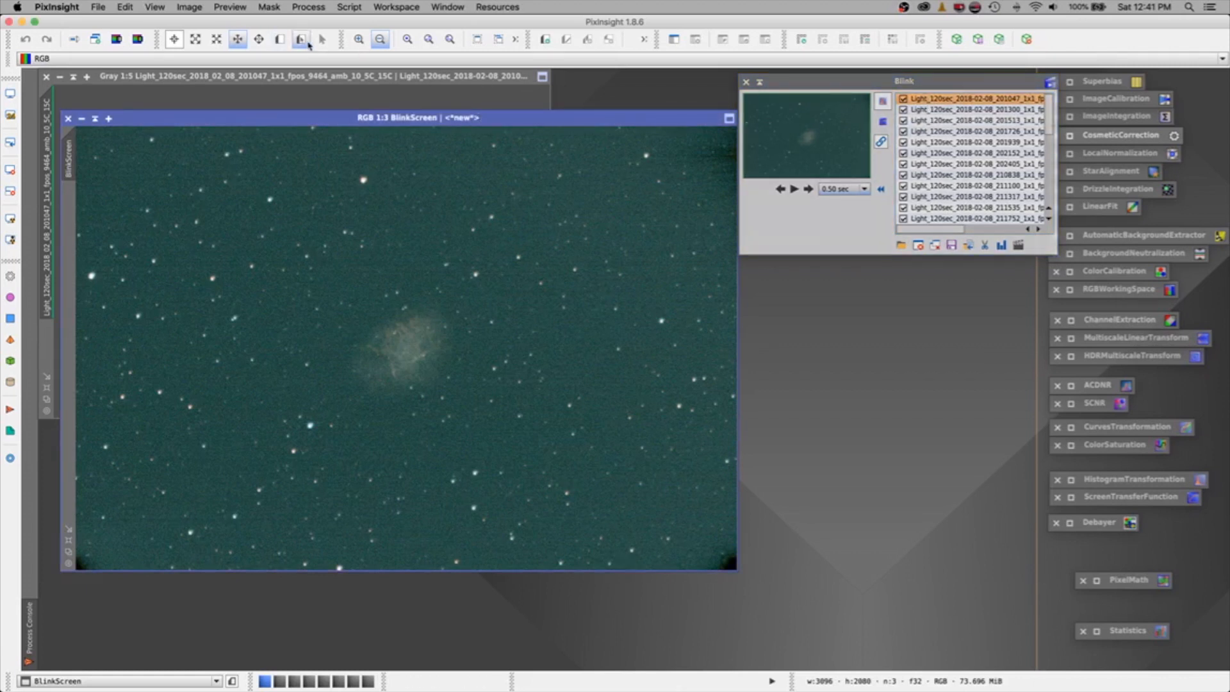
left_click(358, 41)
left_click(359, 41)
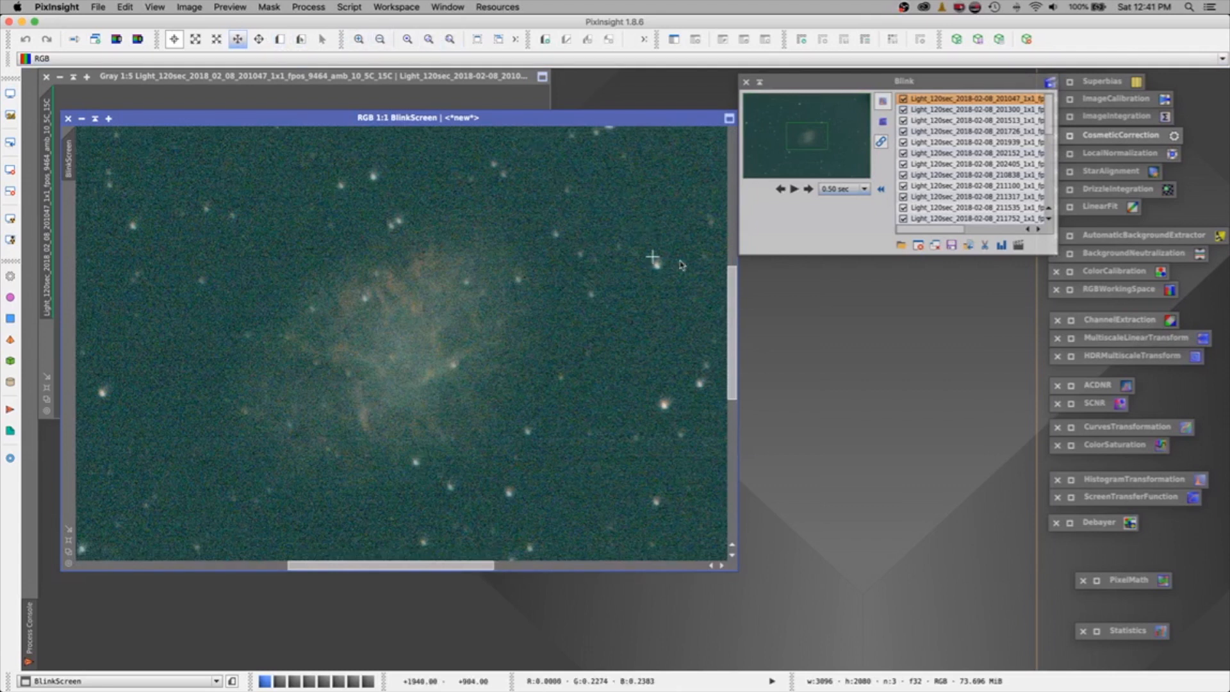
Step: Compare the first four frames in the BlinkScreen image at 1:1, and uncheck frame 201726 in Blink
left_click_drag(731, 301, 732, 278)
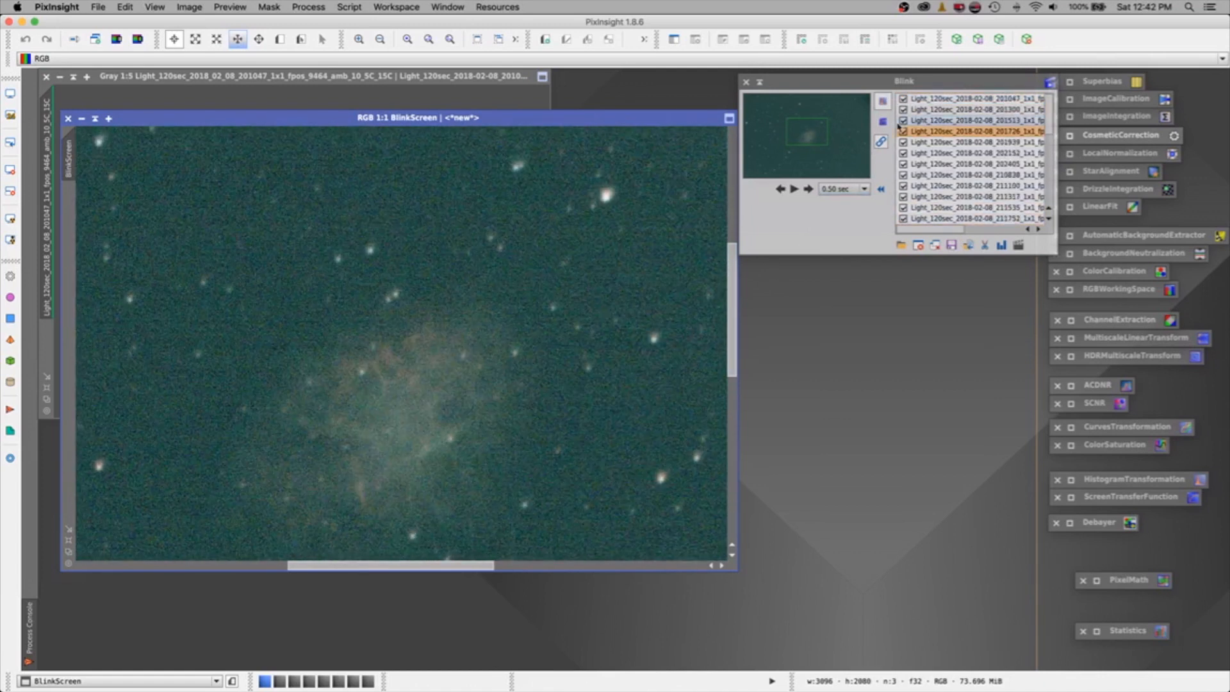
left_click(960, 99)
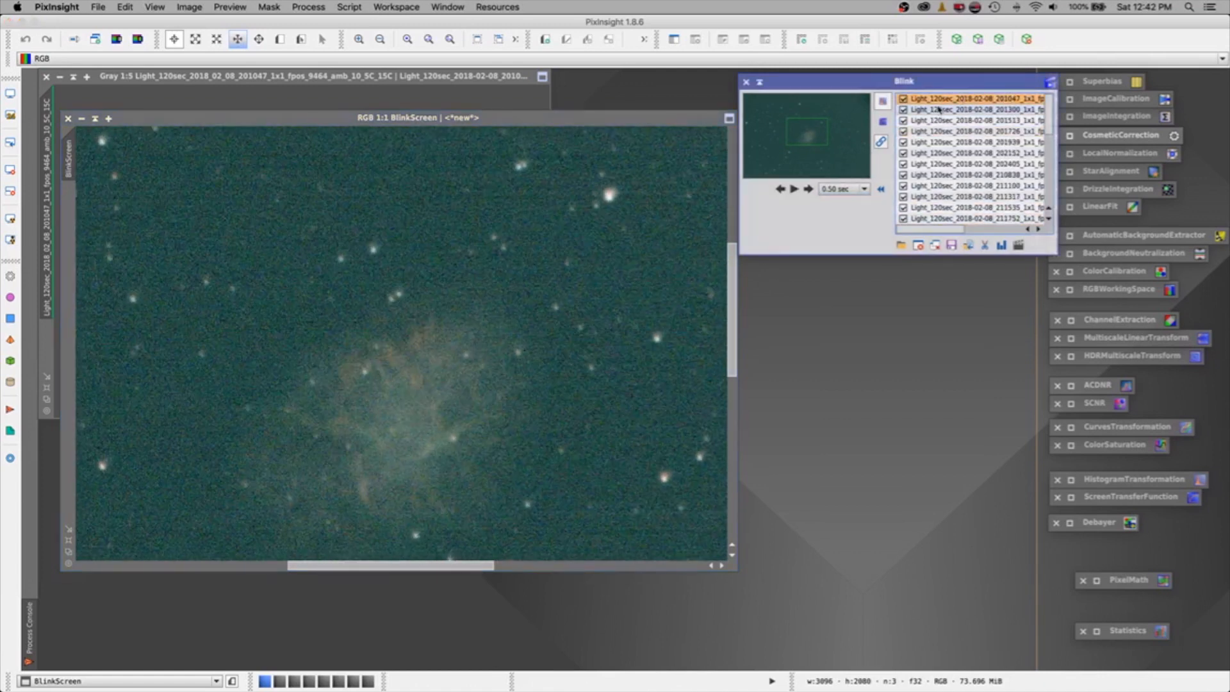
left_click(938, 110)
key("Down")
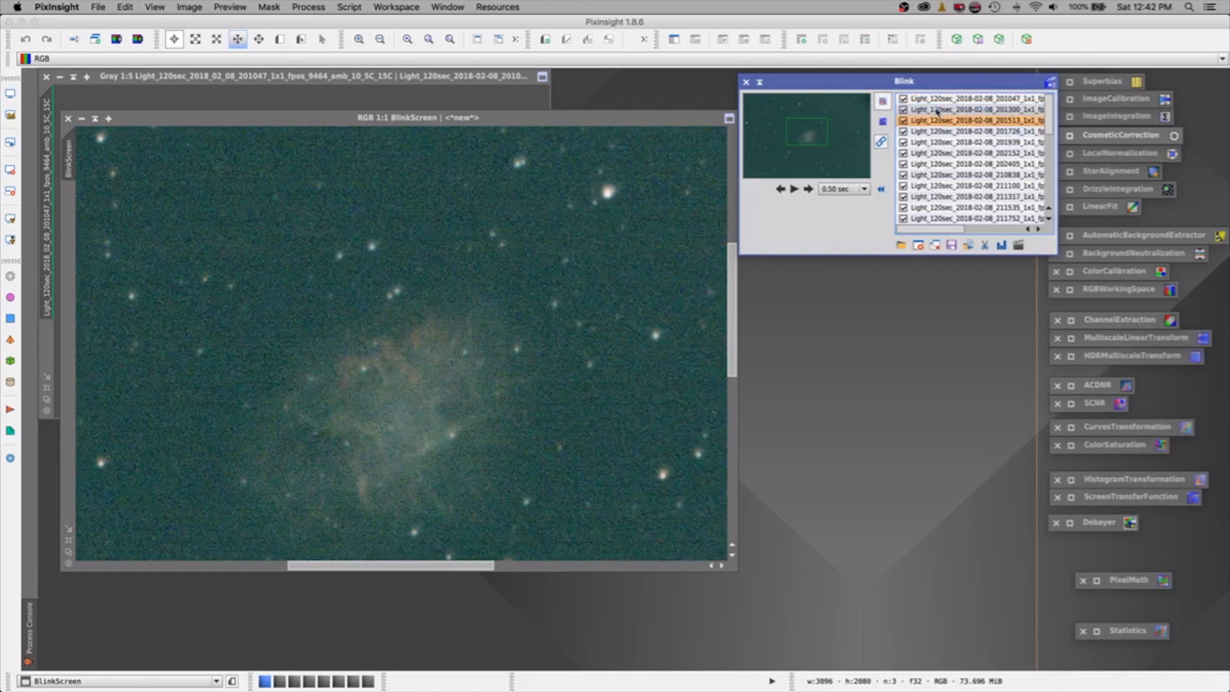
key("Down")
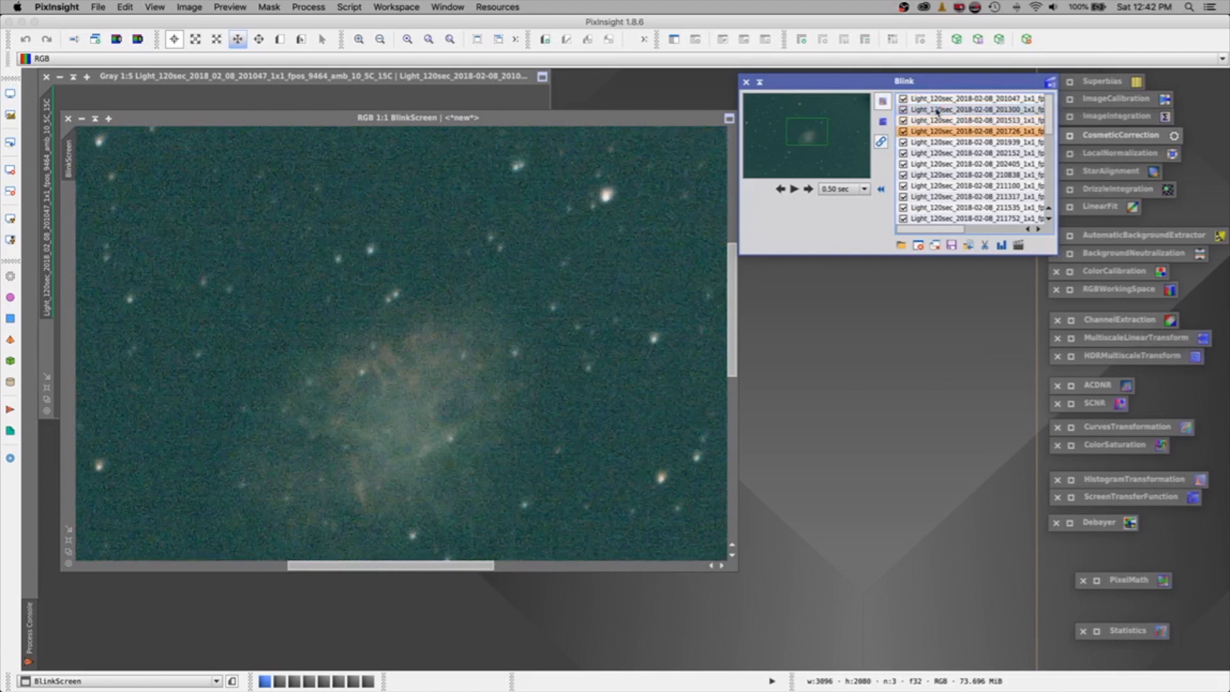
left_click(941, 100)
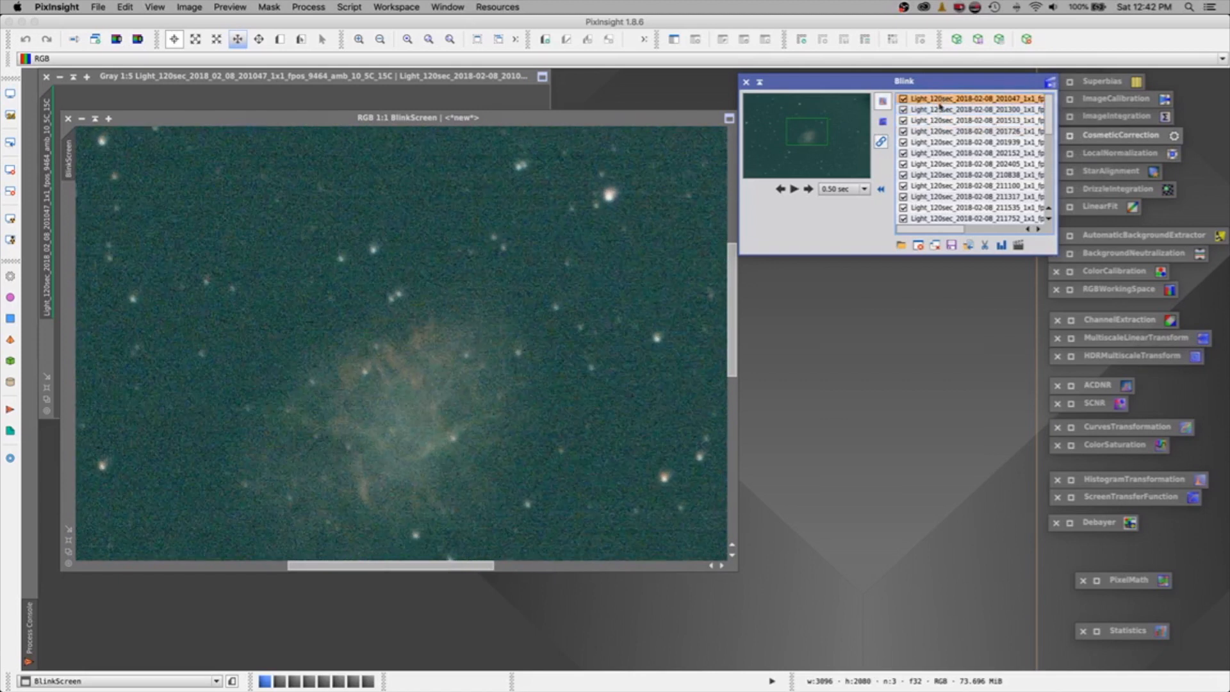
left_click(936, 121)
left_click(936, 113)
key("Down")
key("Down")
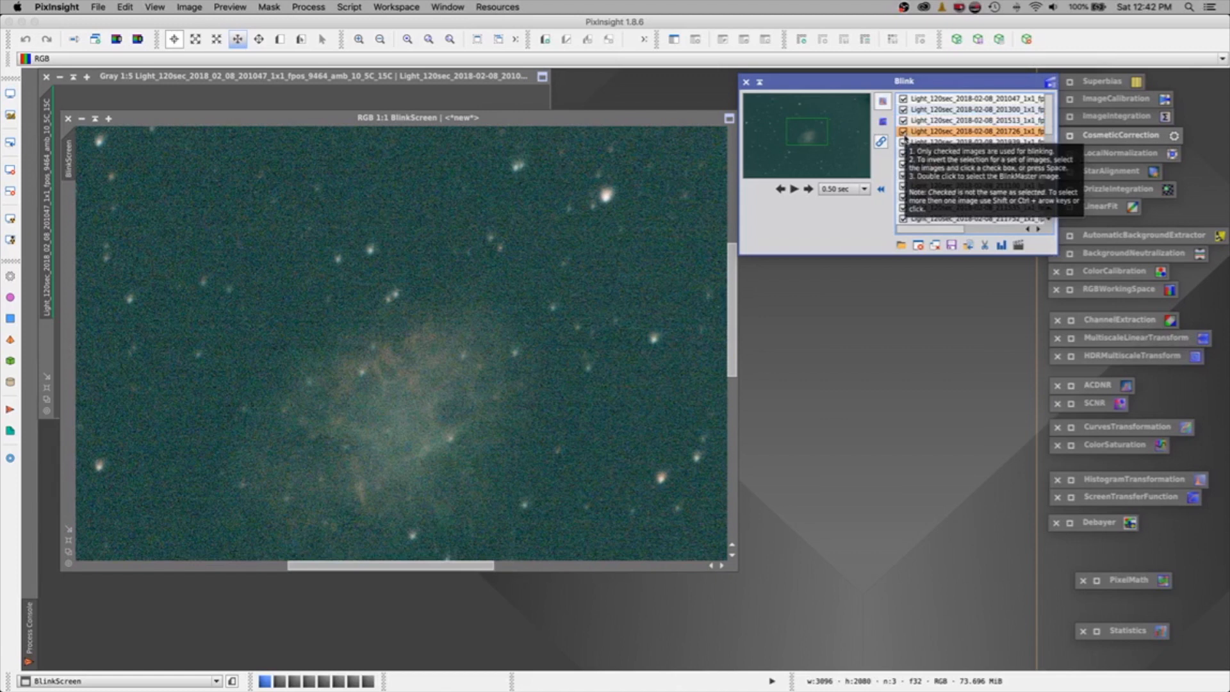
left_click(903, 132)
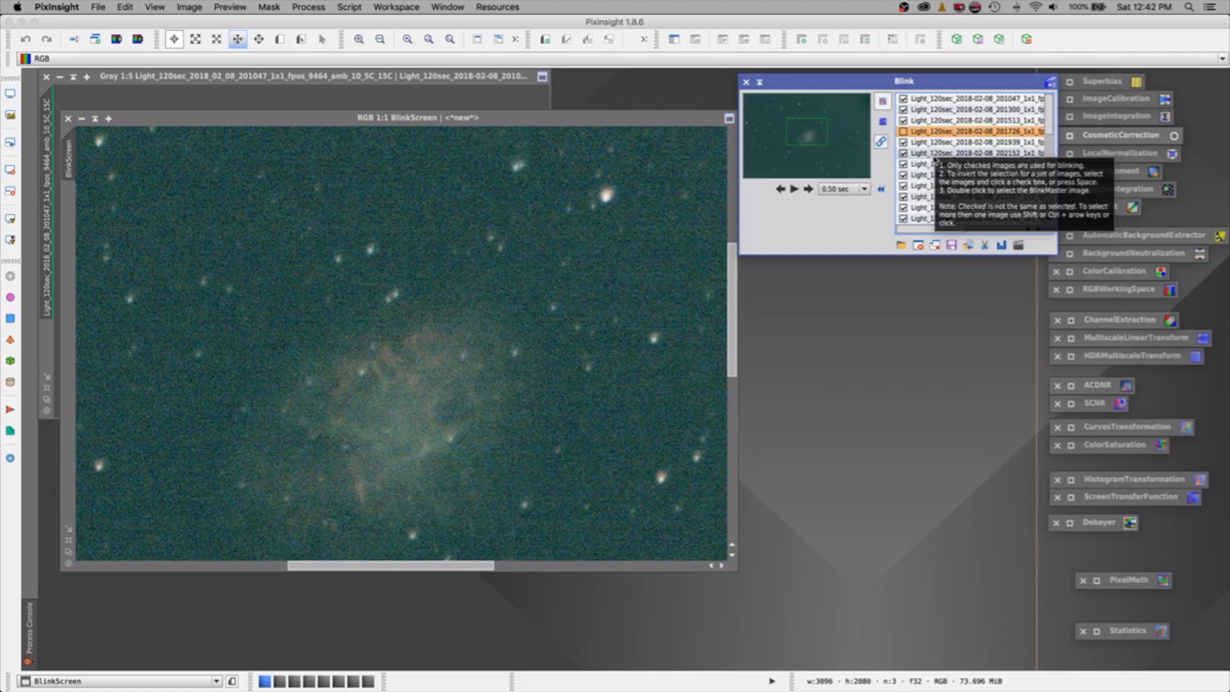
Step: Inspect the frames one by one from 201939 to 212443, and uncheck frame 212443 in Blink
left_click(926, 147)
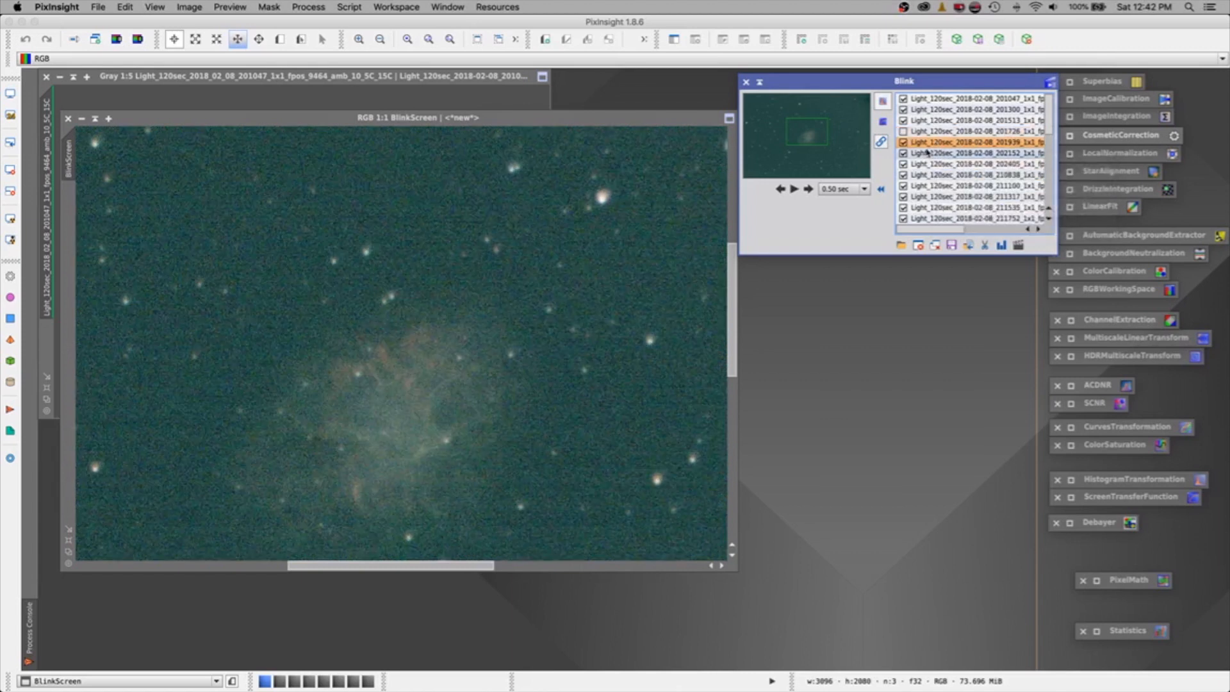
left_click(927, 153)
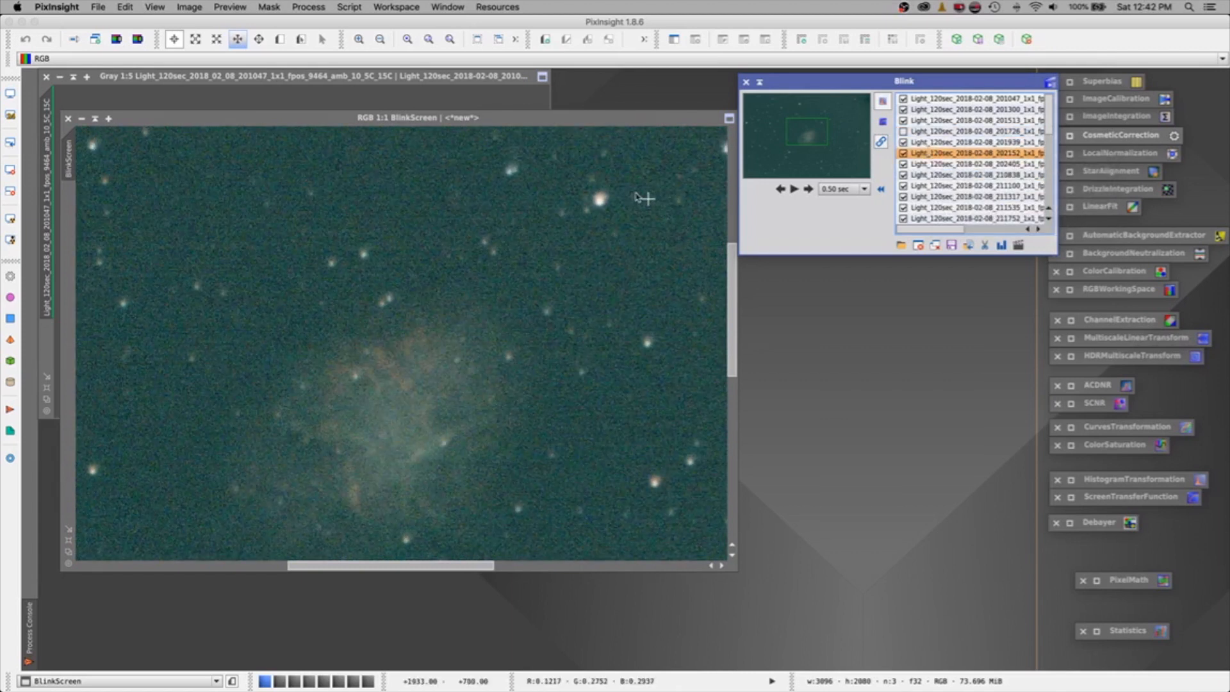
key("Down")
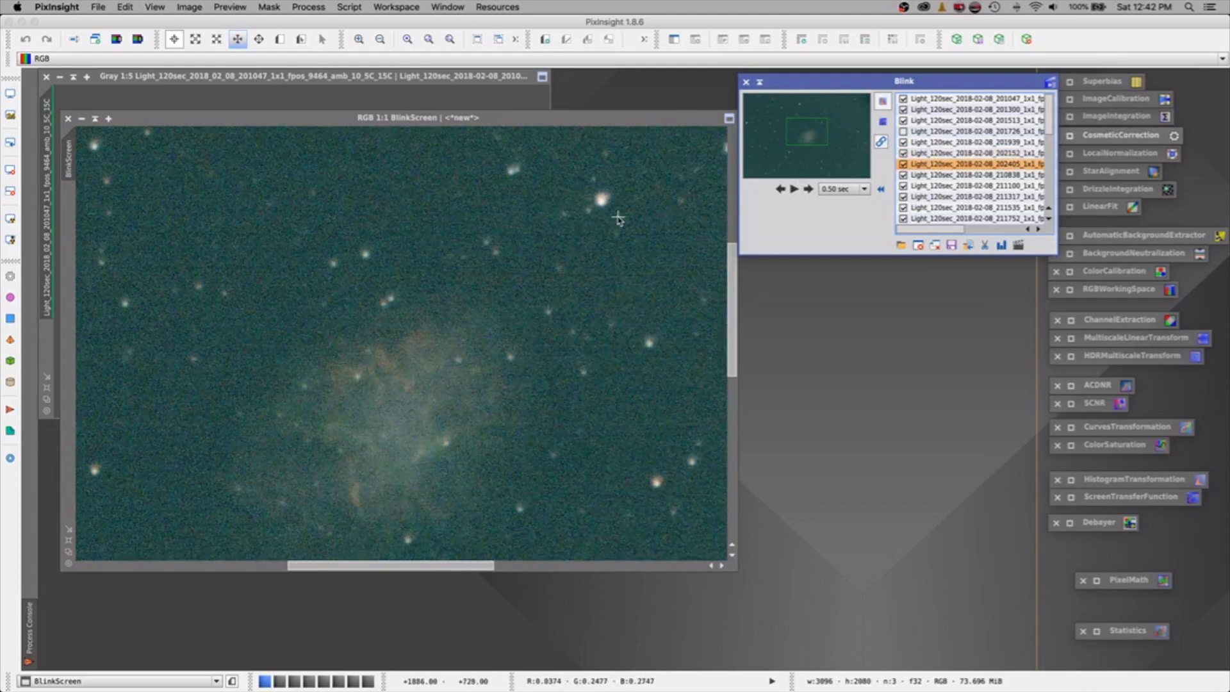
key("Down")
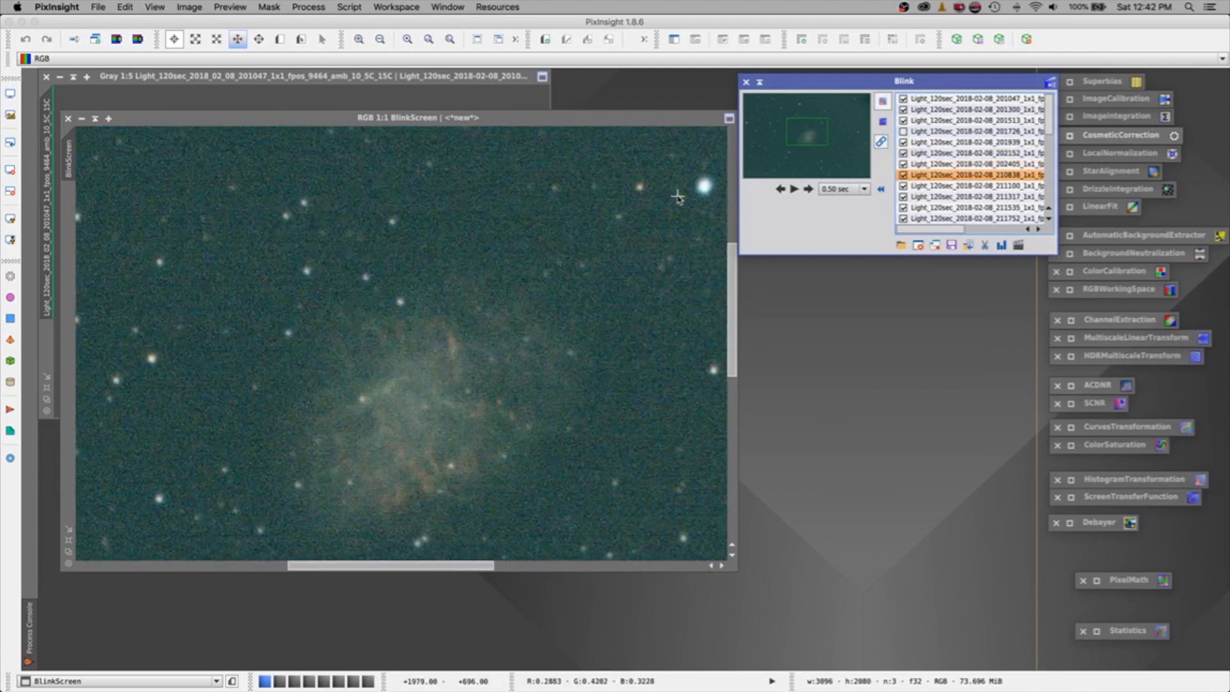
key("Down")
key("Down")
key("Down")
key("Down")
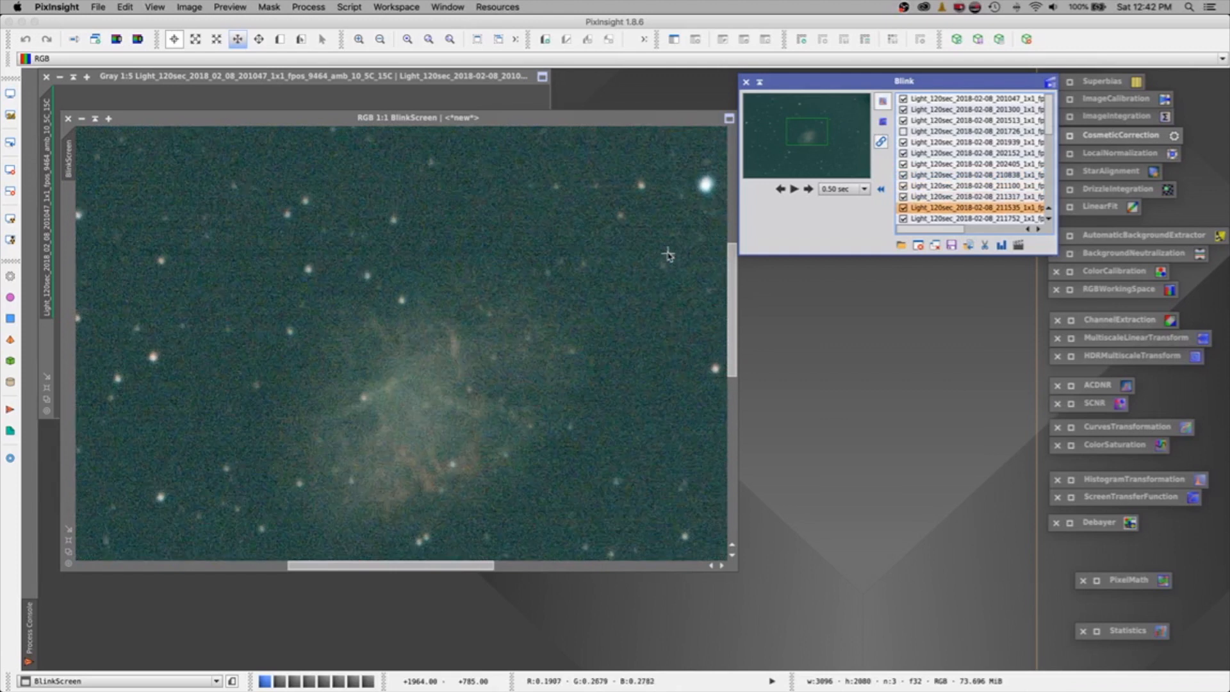
key("Down")
key("Down")
key("Down")
key("Down")
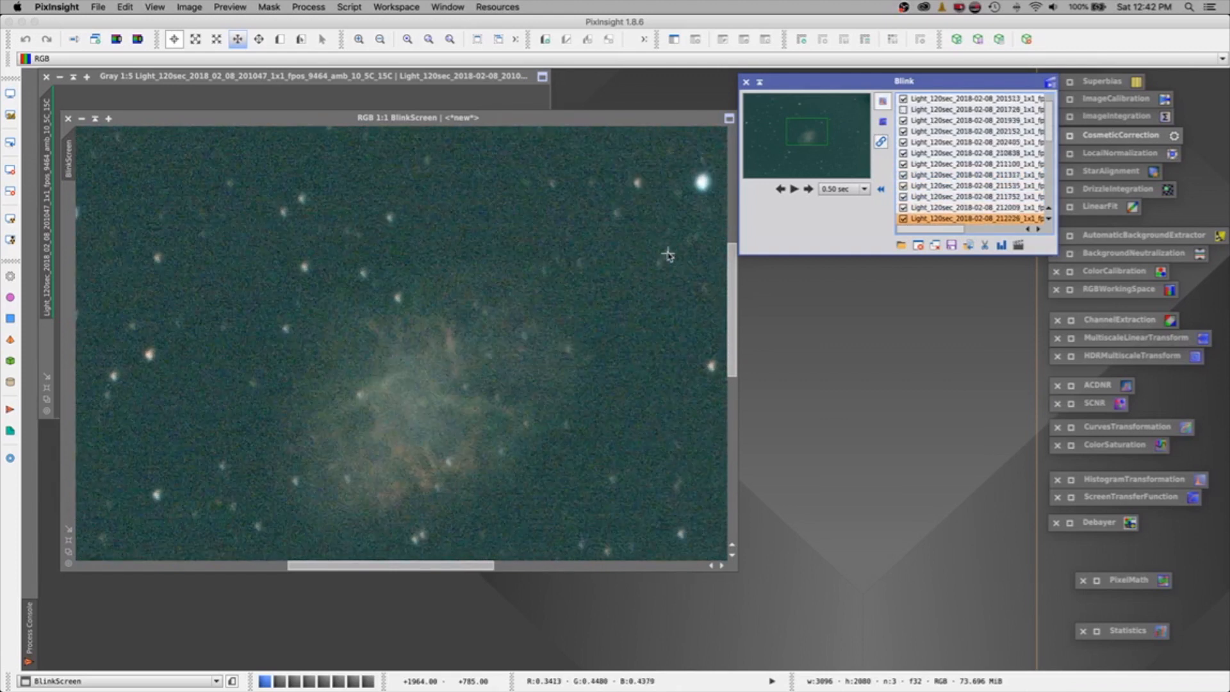
key("Up")
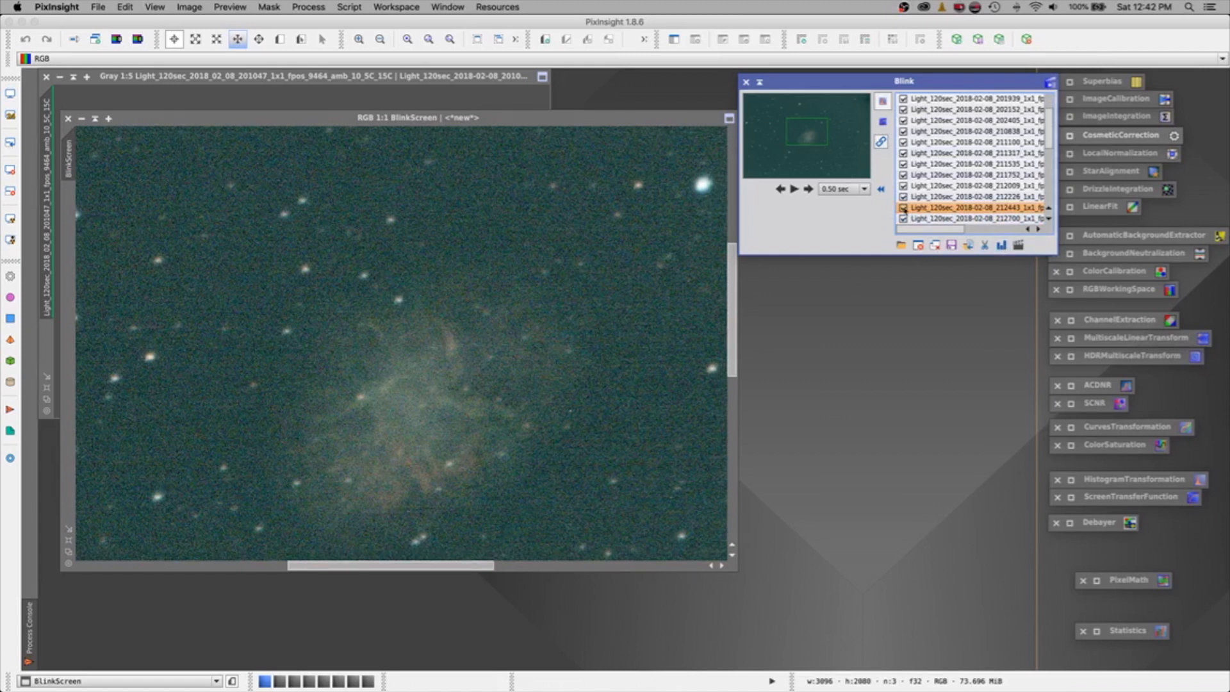
Step: Inspect the remaining frames one by one through 220131, and uncheck frame 214744
key("Down")
key("Down")
key("Down")
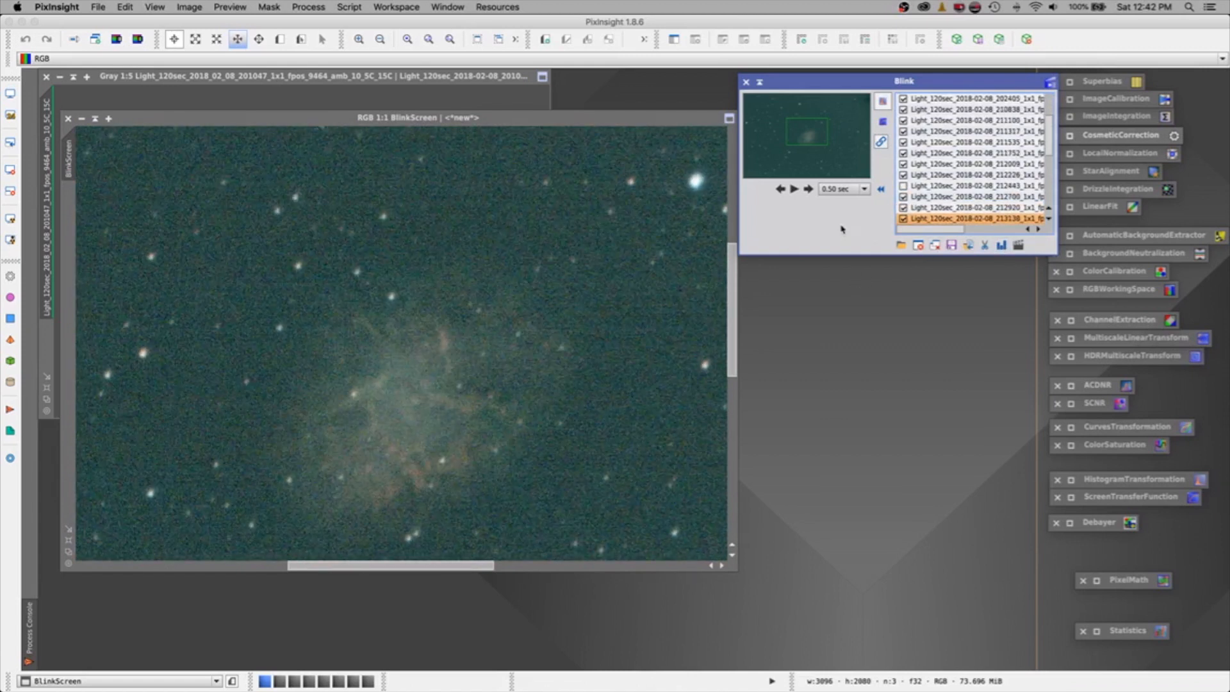
key("Down")
key("Down")
key("Down")
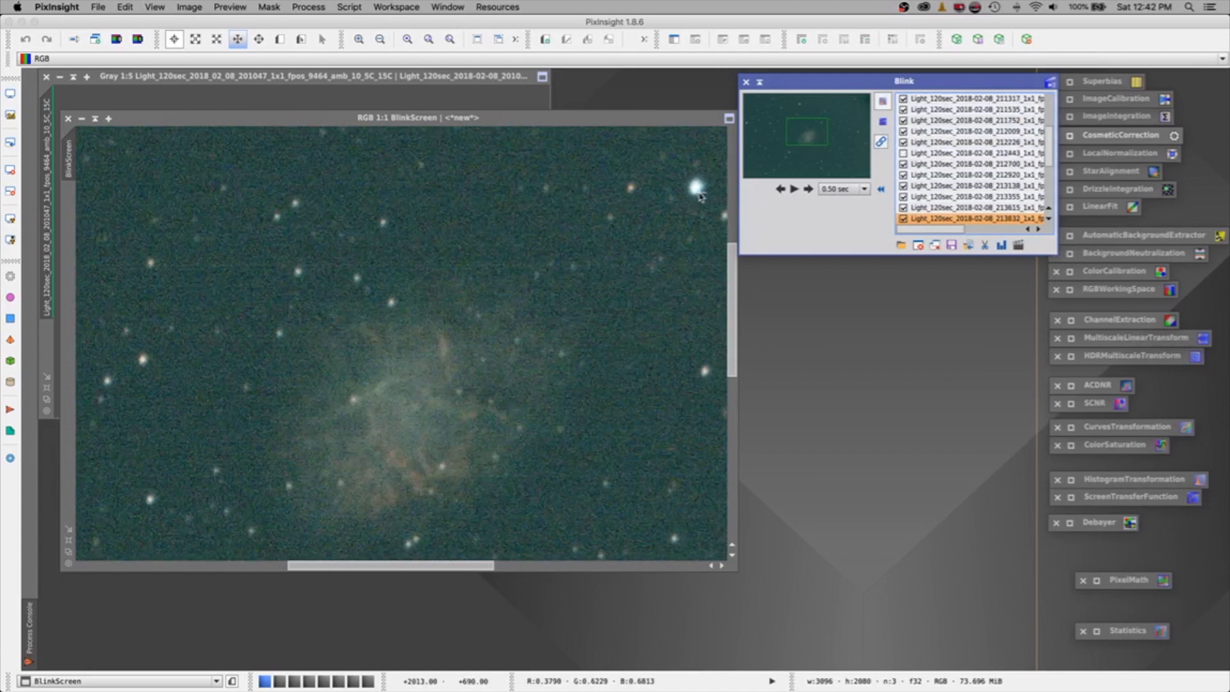
key("Down")
key("Down")
key("Down")
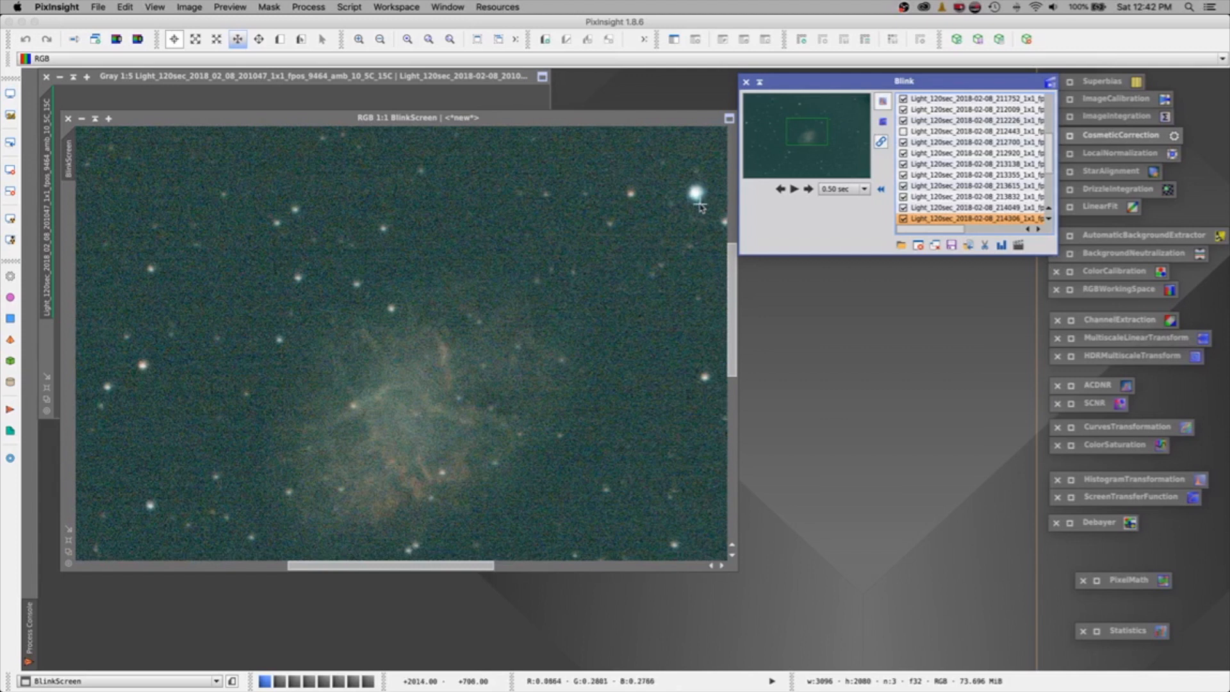
key("Down")
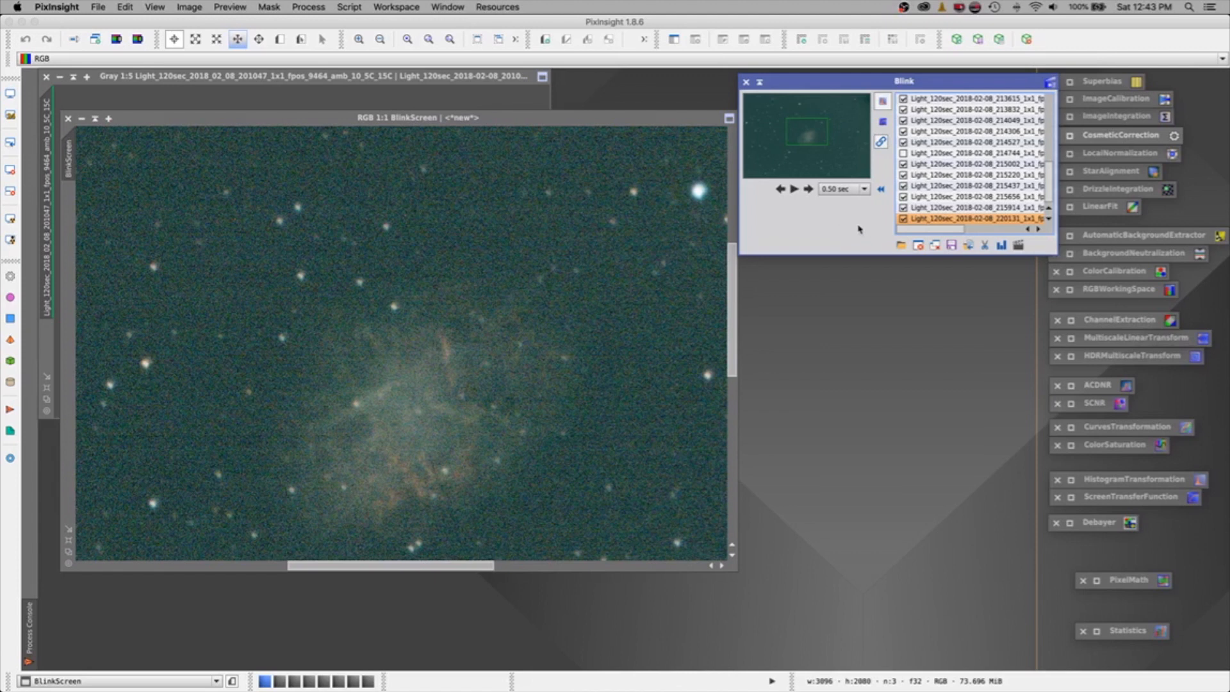
Step: Return to the first frame, 201047, and review the frames again one by one through 211752
left_click_drag(1047, 189, 1032, 102)
left_click(976, 101)
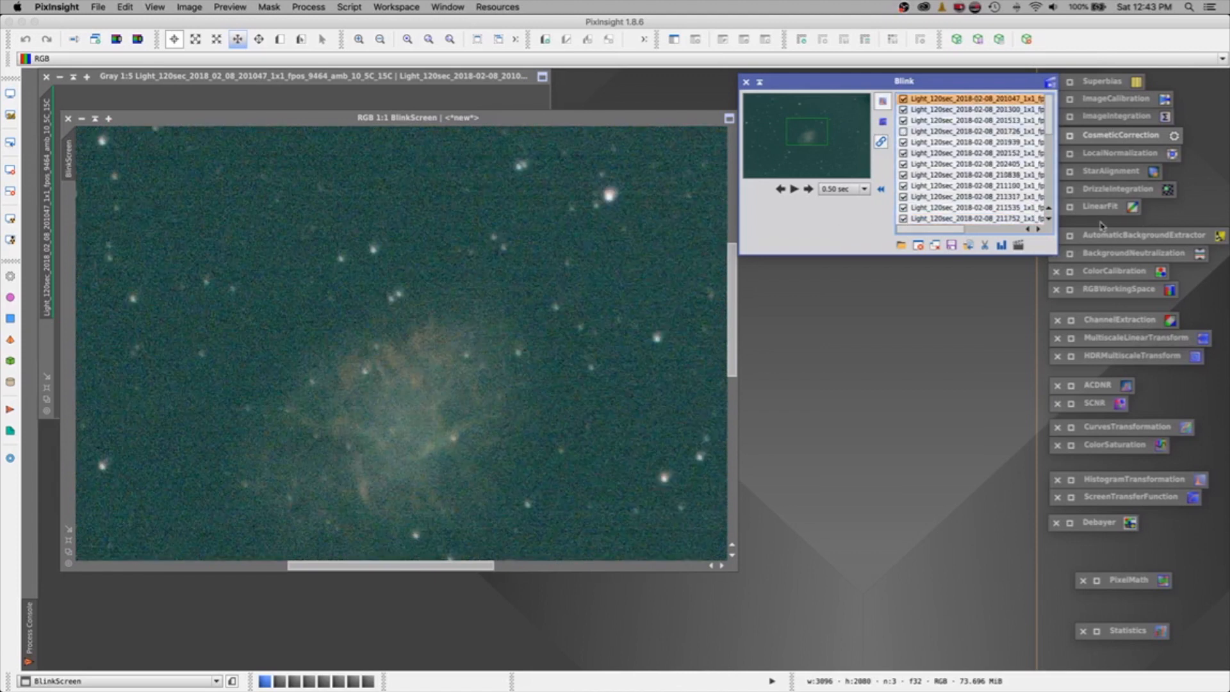
key("Down")
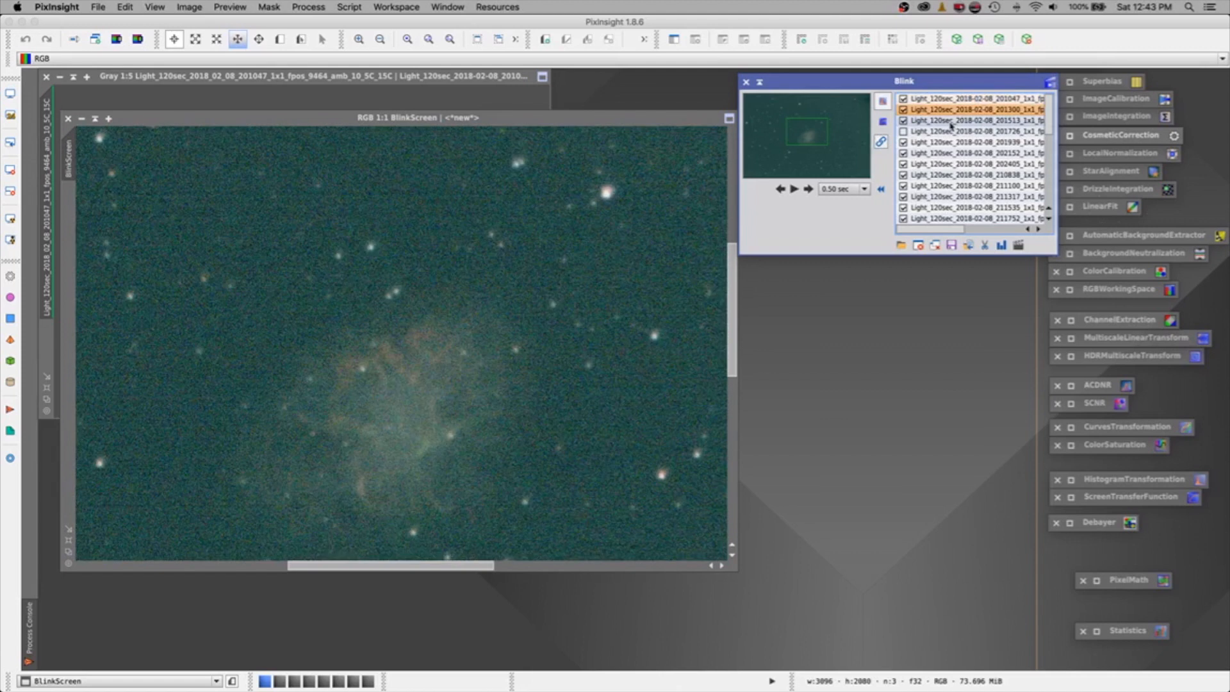
key("Down")
key("Down")
key("Down")
key("Down")
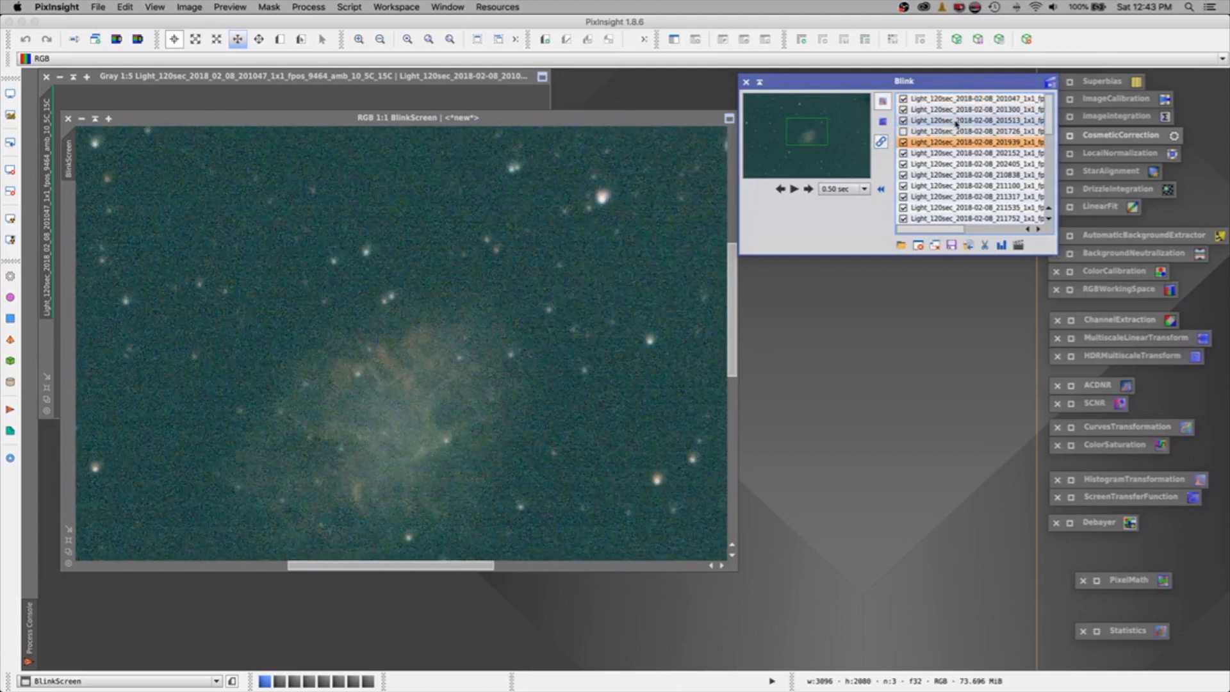
key("Down")
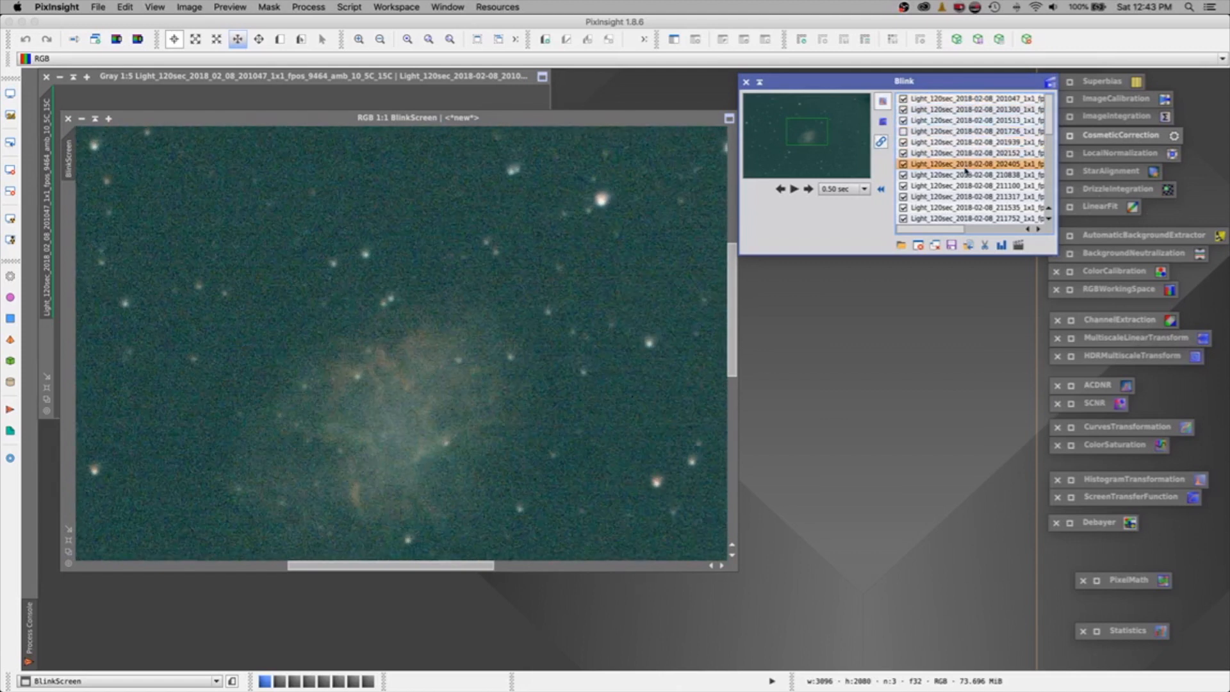
key("Down")
key("Down")
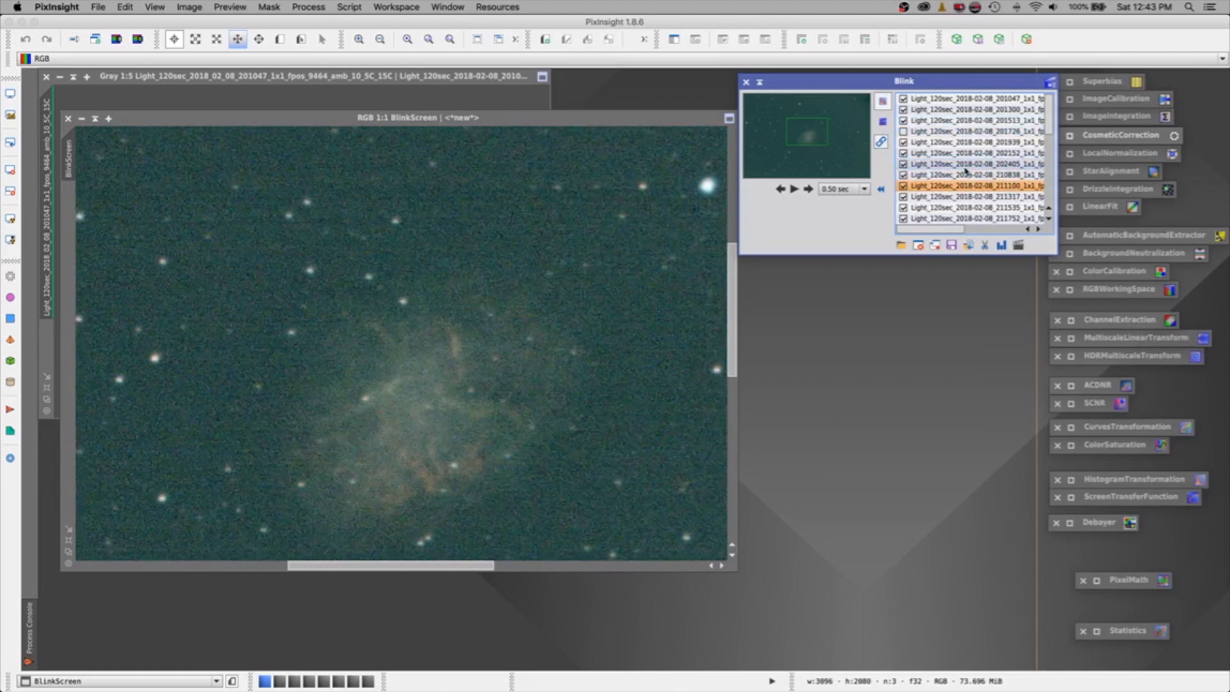
key("Down")
key("Down")
key("Down")
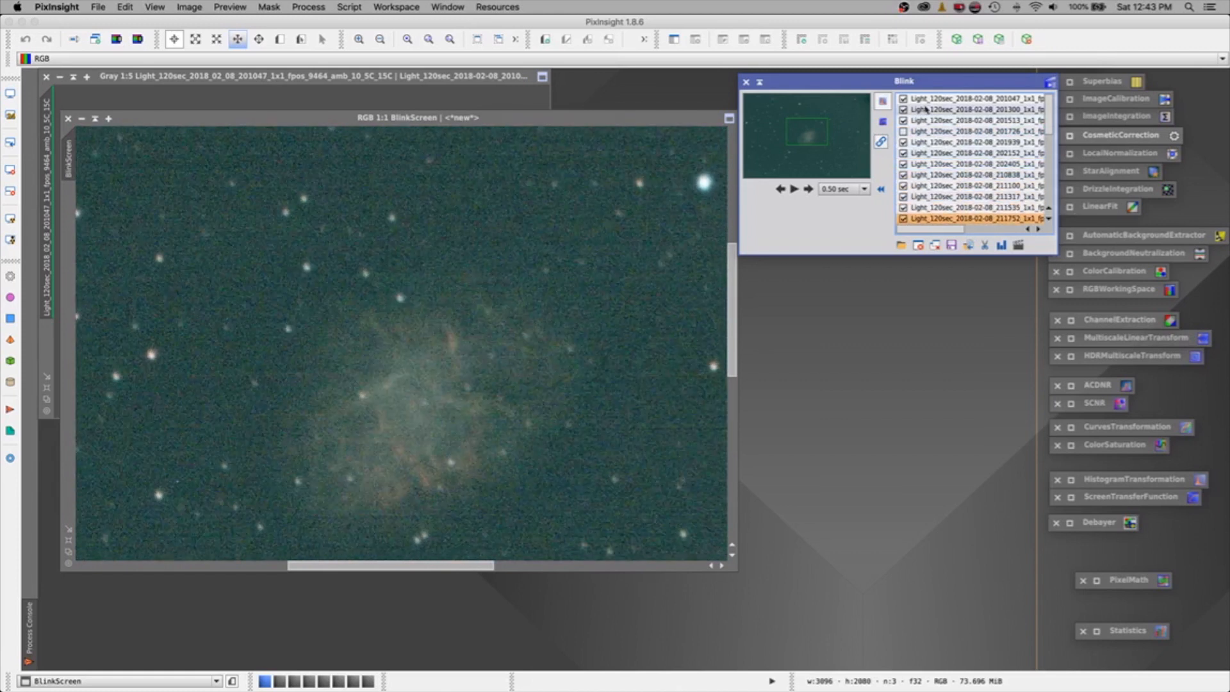
Step: Continue reviewing the frames one by one from 211752 to 213355, and return to the start of the file list
left_click(902, 131)
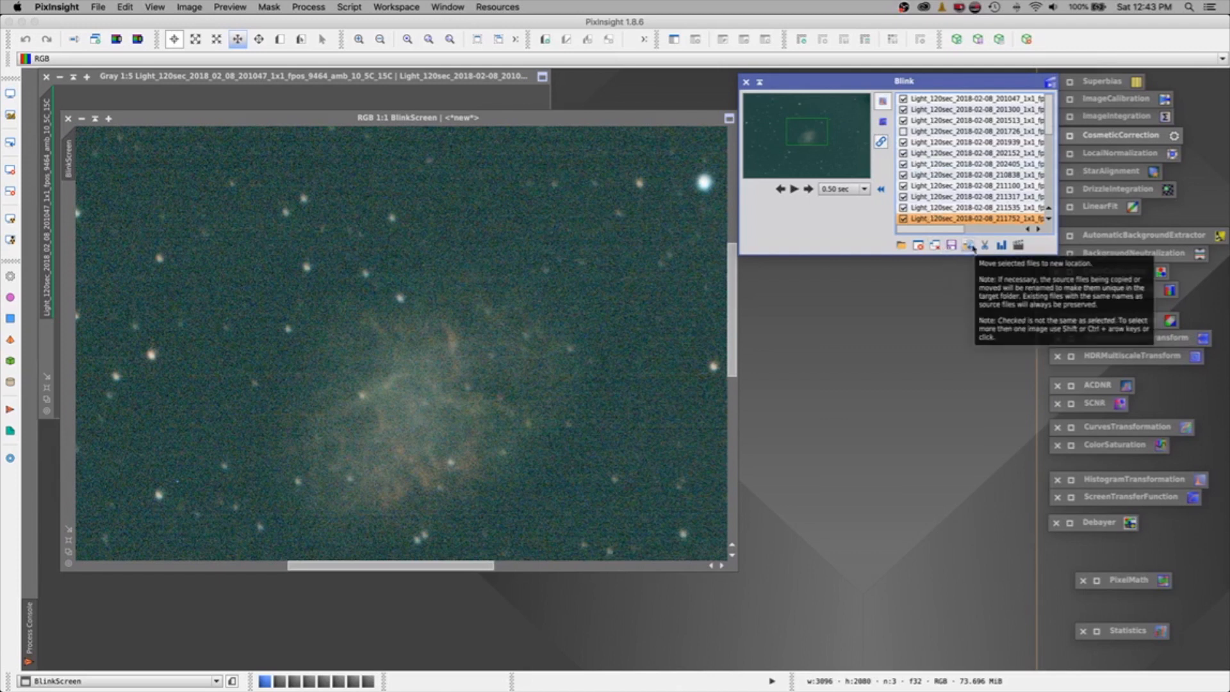
key("Down")
key("Down")
key("Down")
key("Down")
key("Down")
key("Down")
key("Down")
scroll(1051, 136, "up", 3)
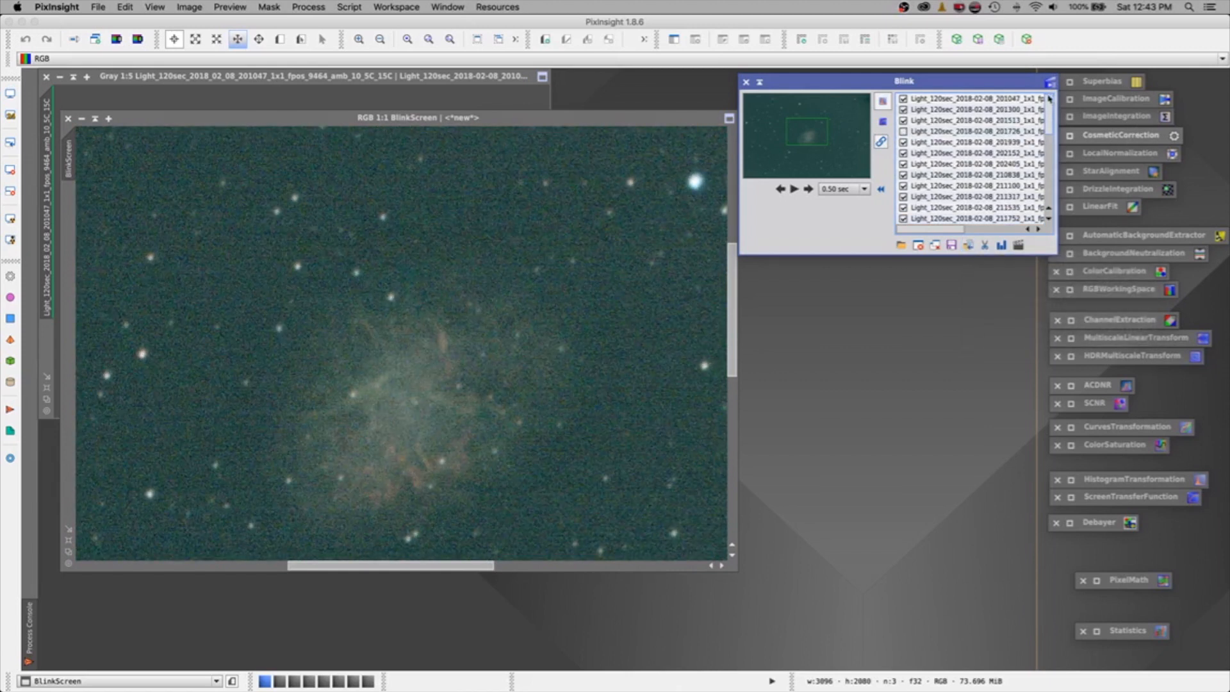
Step: Enlarge the Blink window to show the whole file list, and select the unchecked frames 201726, 212443 and 214744 together
left_click(787, 255)
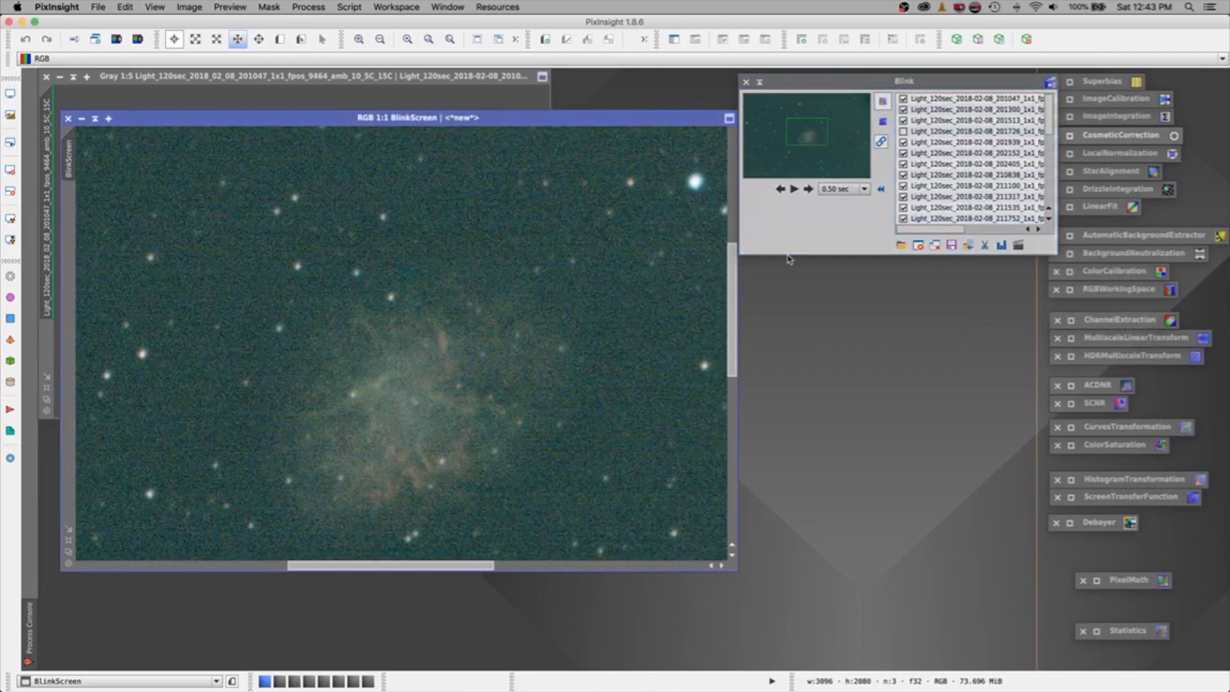
left_click_drag(790, 258, 782, 511)
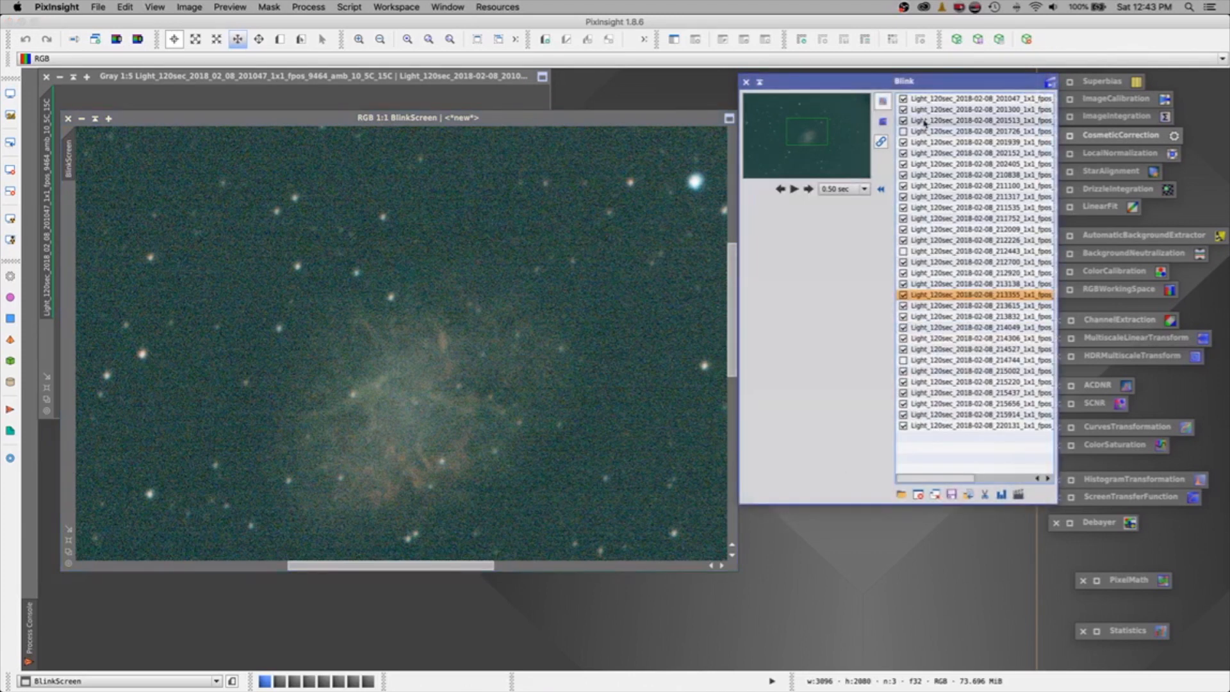
left_click(920, 131)
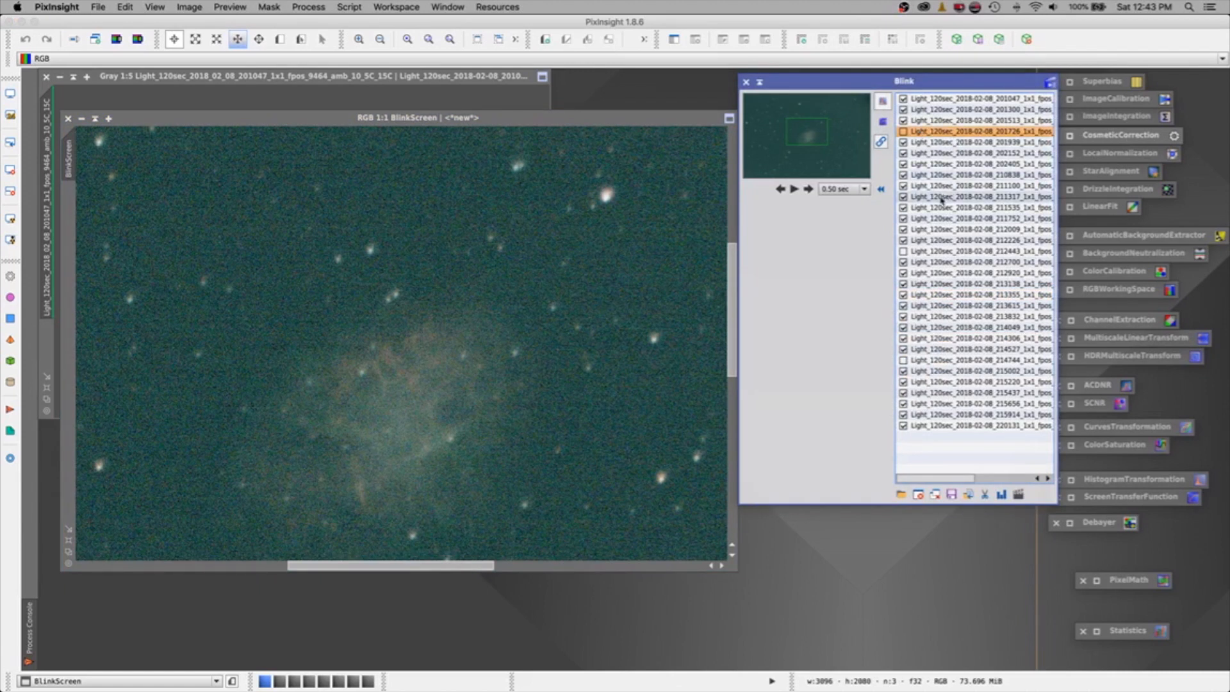
left_click(922, 251)
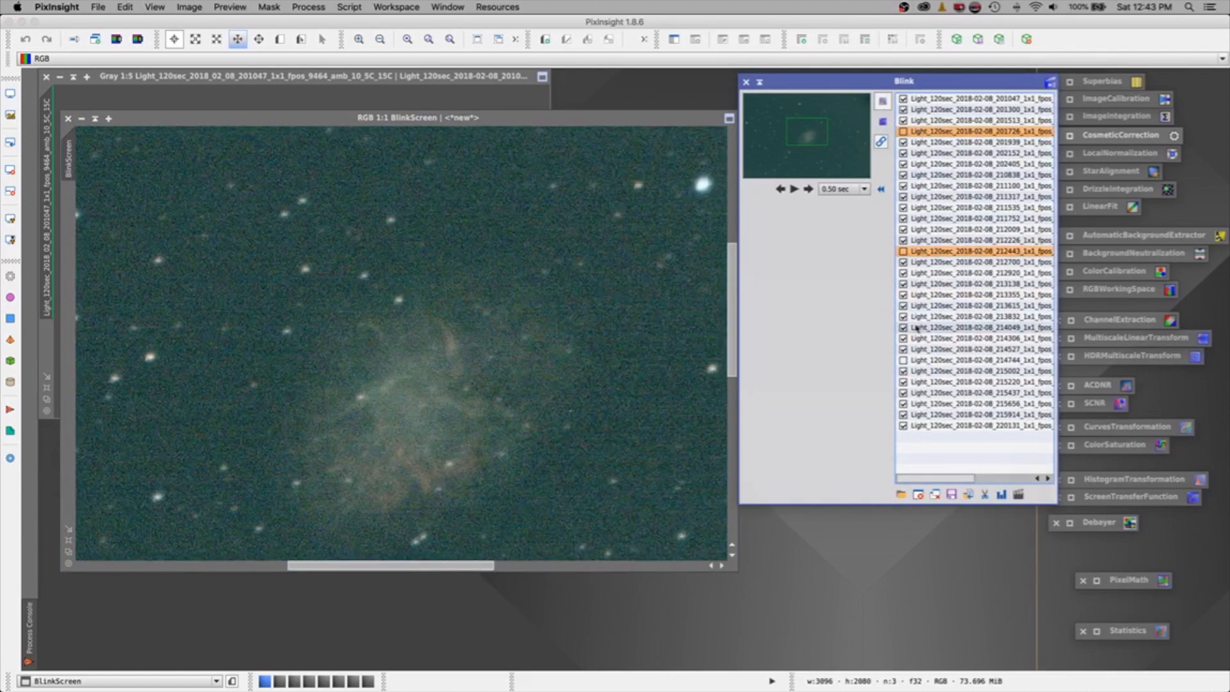
left_click(927, 361)
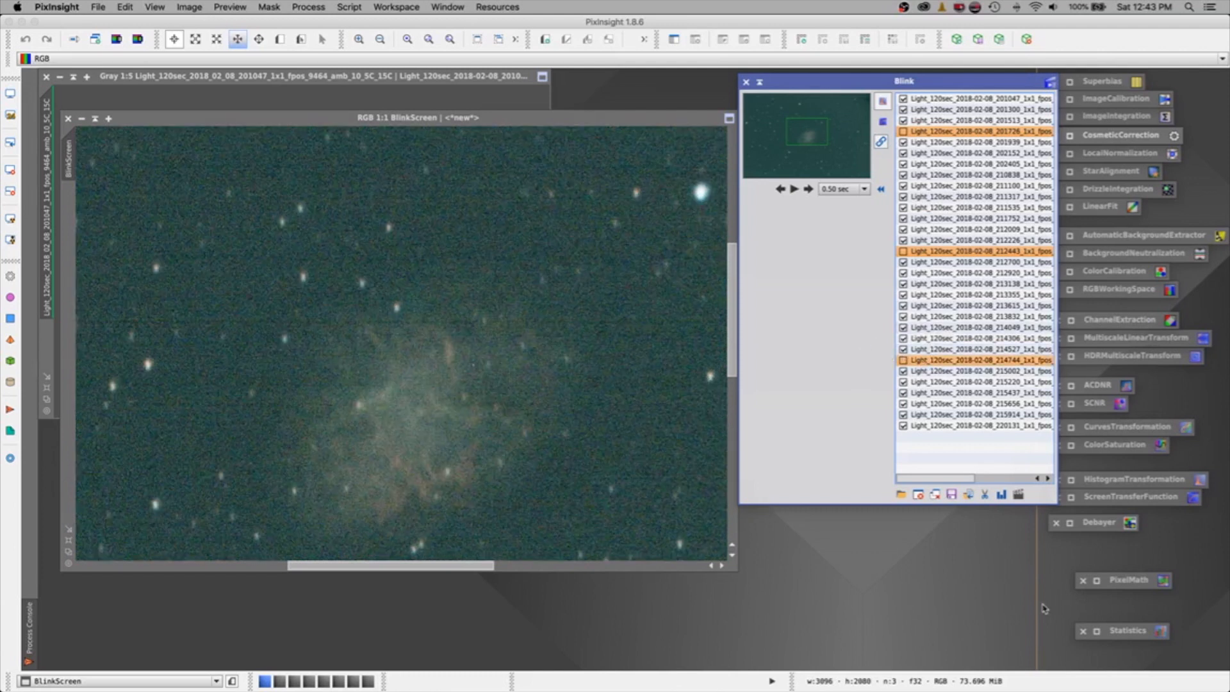
Step: Move the selected frames to a new folder named "Bad images" inside Light_Cal_CC_Deb_Apr
left_click(968, 494)
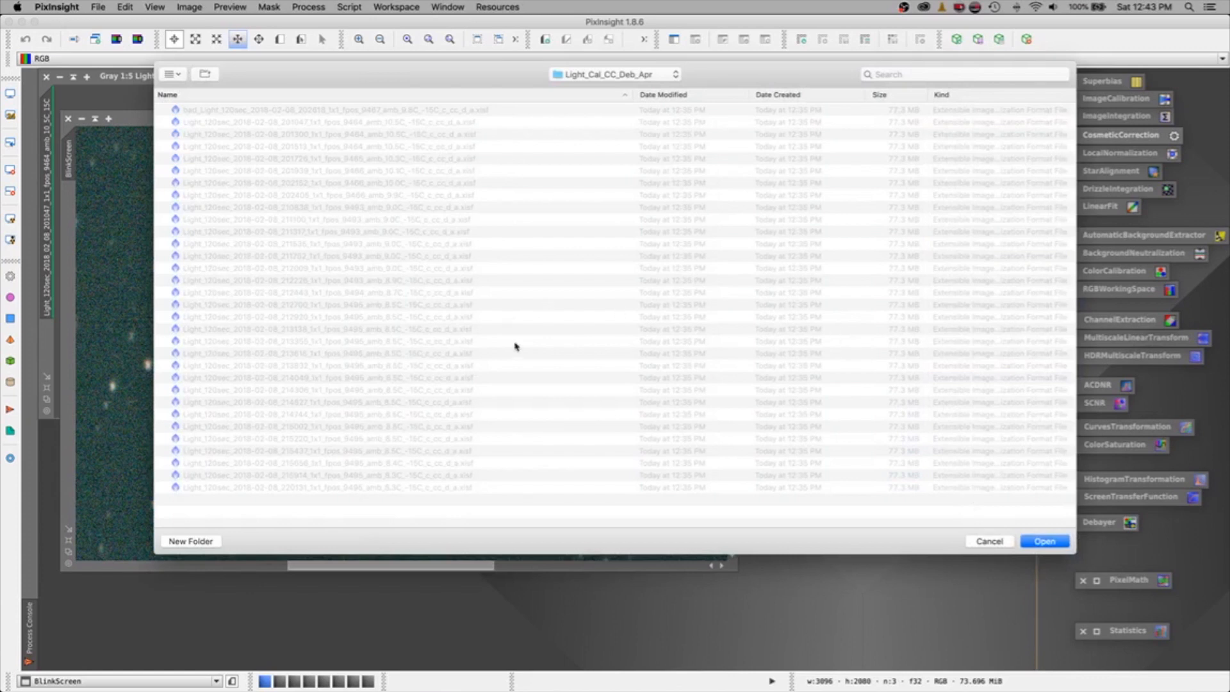
left_click(186, 541)
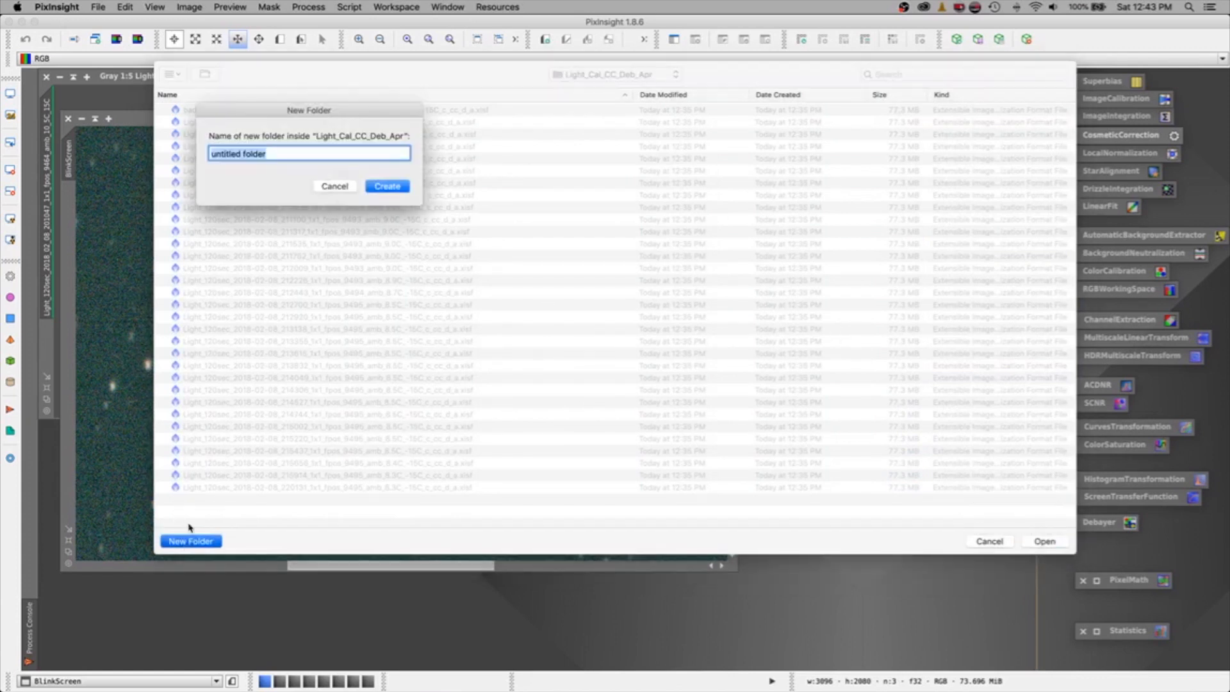
type("Bad images")
left_click(384, 186)
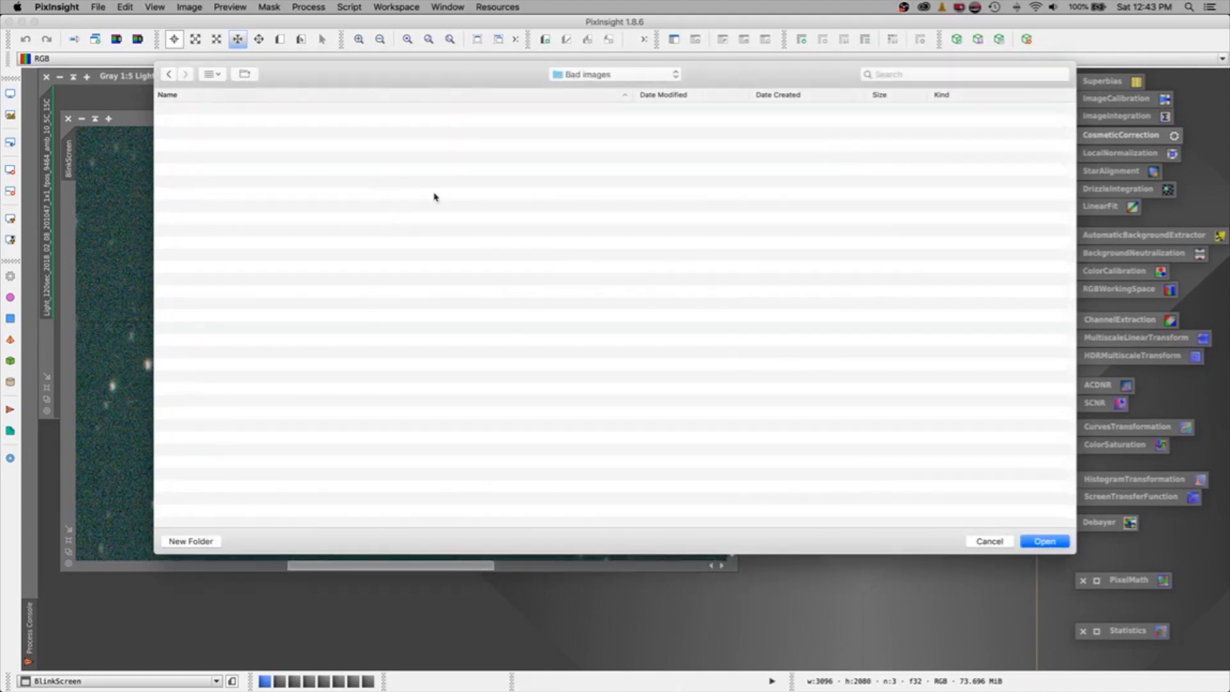
left_click(1045, 541)
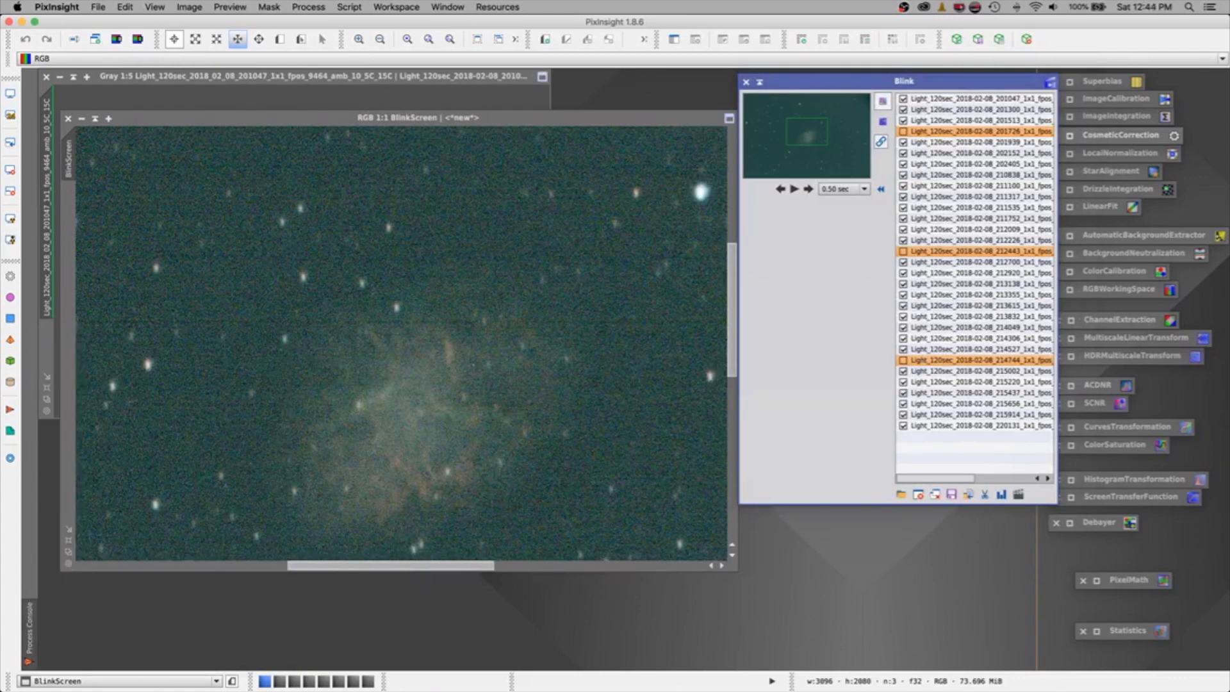
Step: Switch to Finder and move the bad_Light frame 202618 from Light_Cal_CC_Deb_Apr into the "Bad images" folder
left_click_drag(1229, 61, 565, 100)
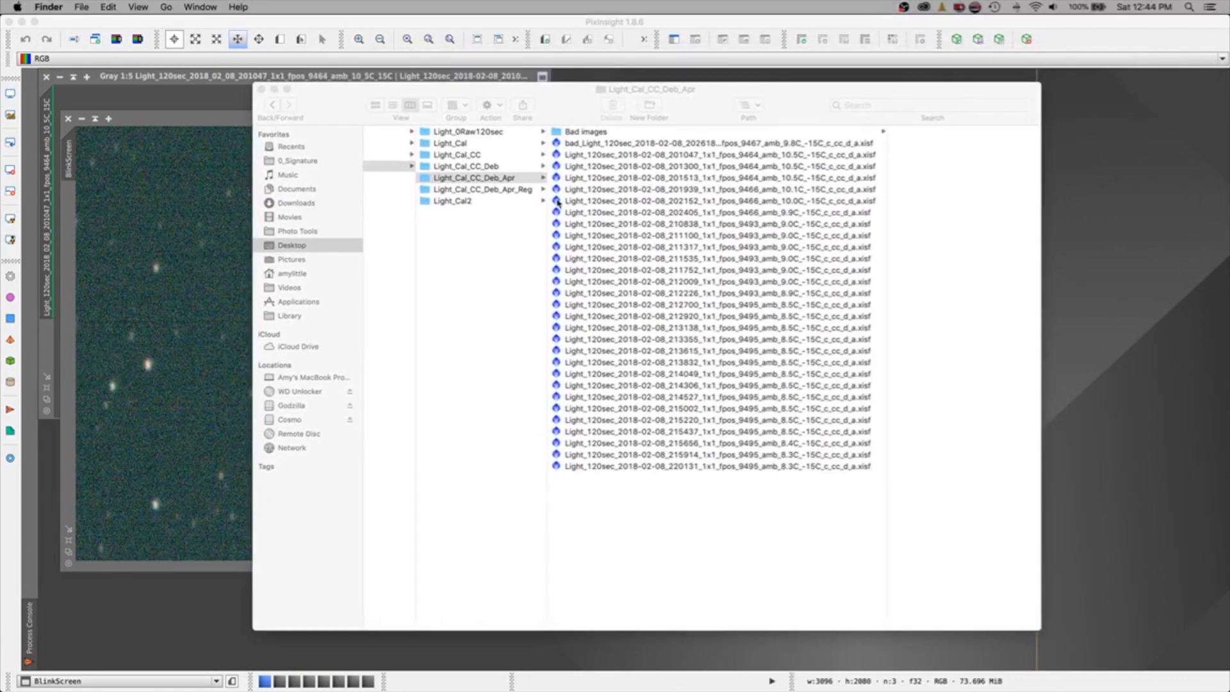
left_click(586, 145)
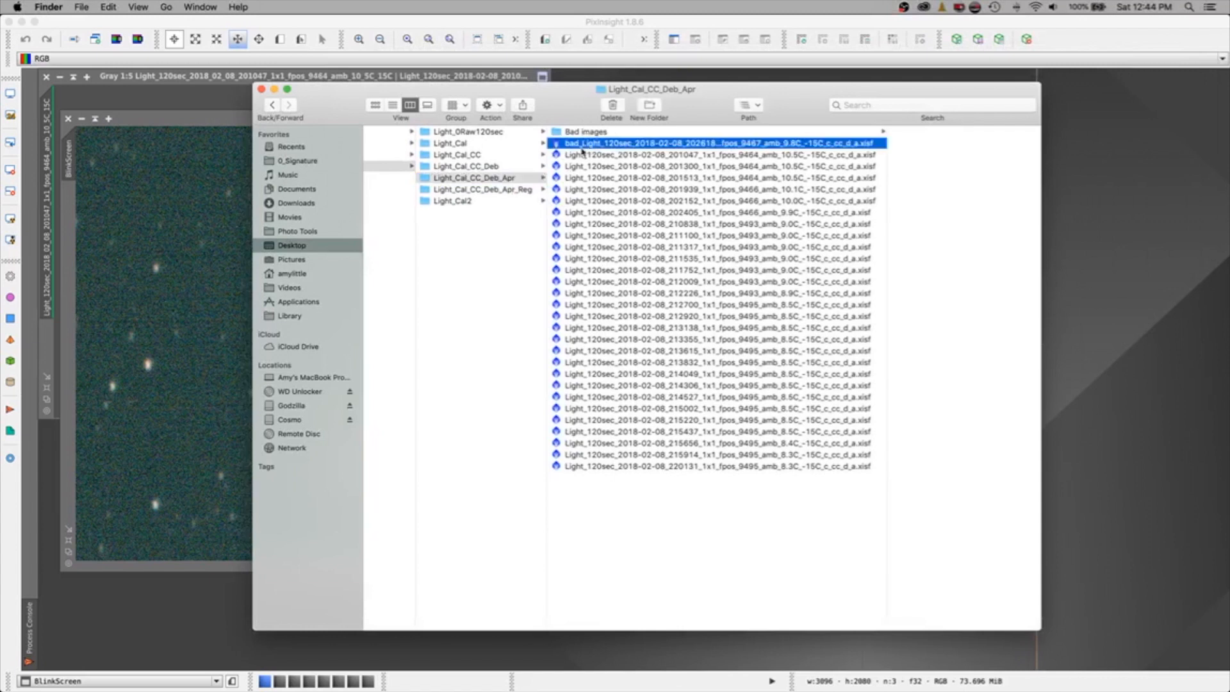
mouse_move(558, 148)
left_mouse_down()
mouse_move(641, 182)
mouse_move(571, 135)
left_mouse_up()
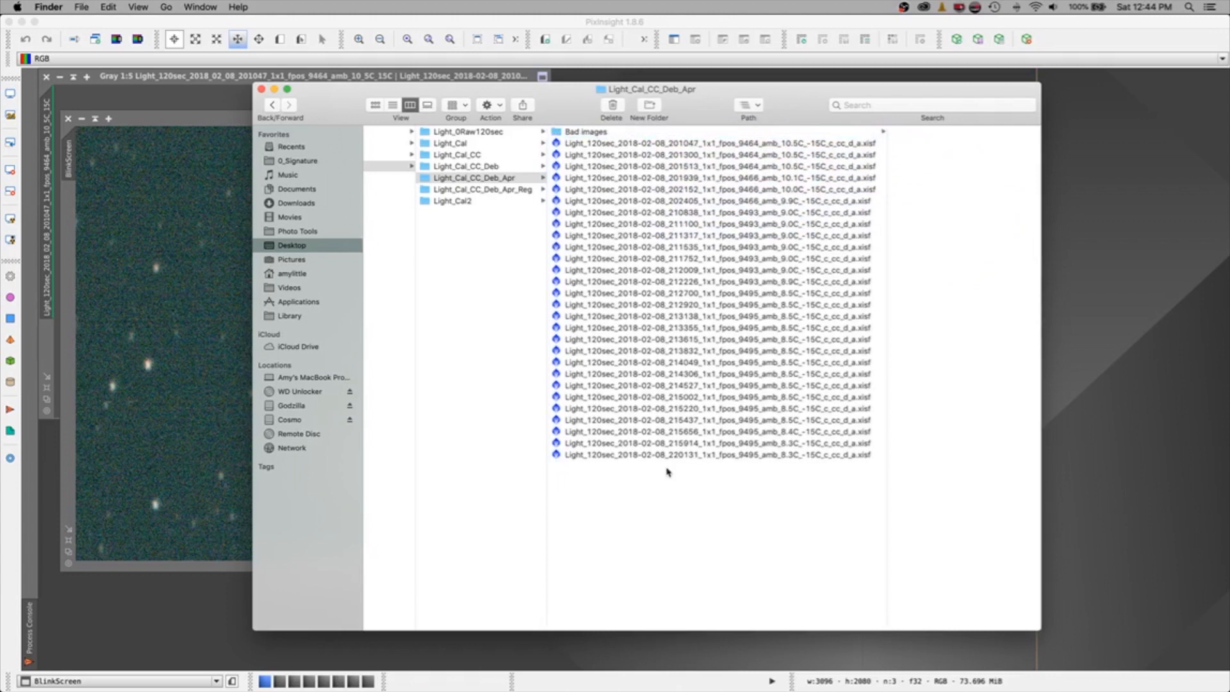
Step: Check the contents of the Light_Cal_CC_Deb_Apr_Reg folder, and close the Finder window
left_click(509, 191)
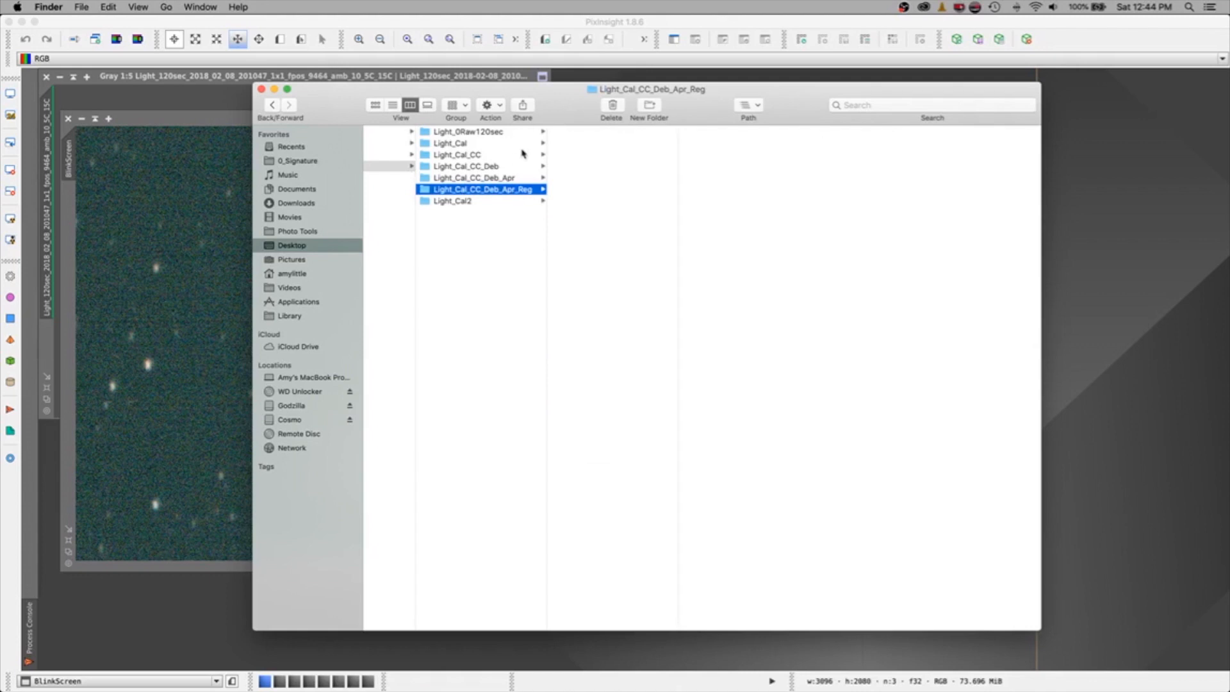
left_click(510, 192)
left_click(521, 181)
key("super+w")
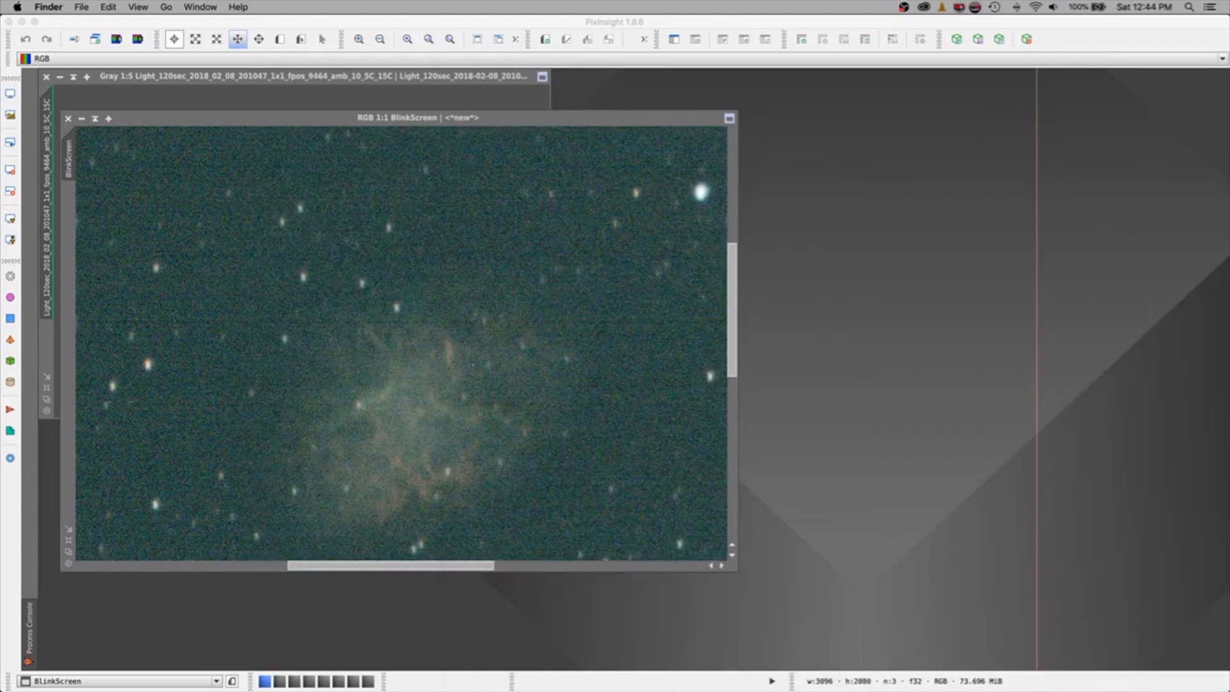
Step: Switch back to PixInsight, close the BlinkScreen image, and clear Blink's file list before minimizing its window
left_click(69, 119)
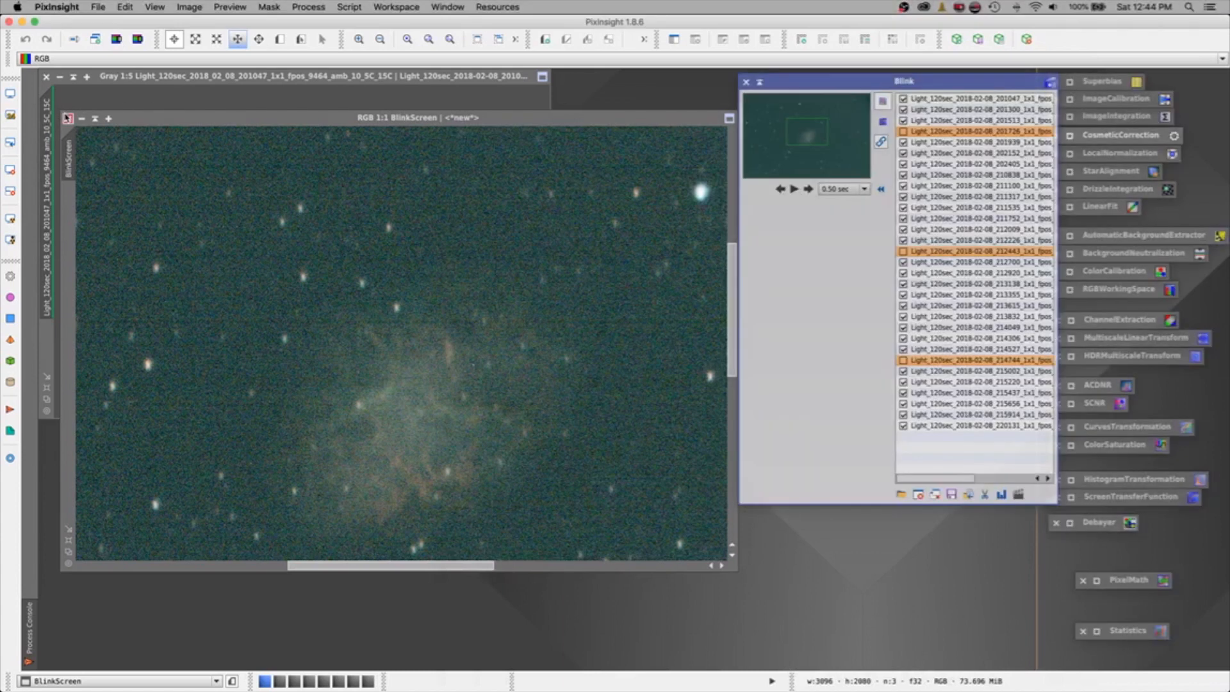
left_click(69, 118)
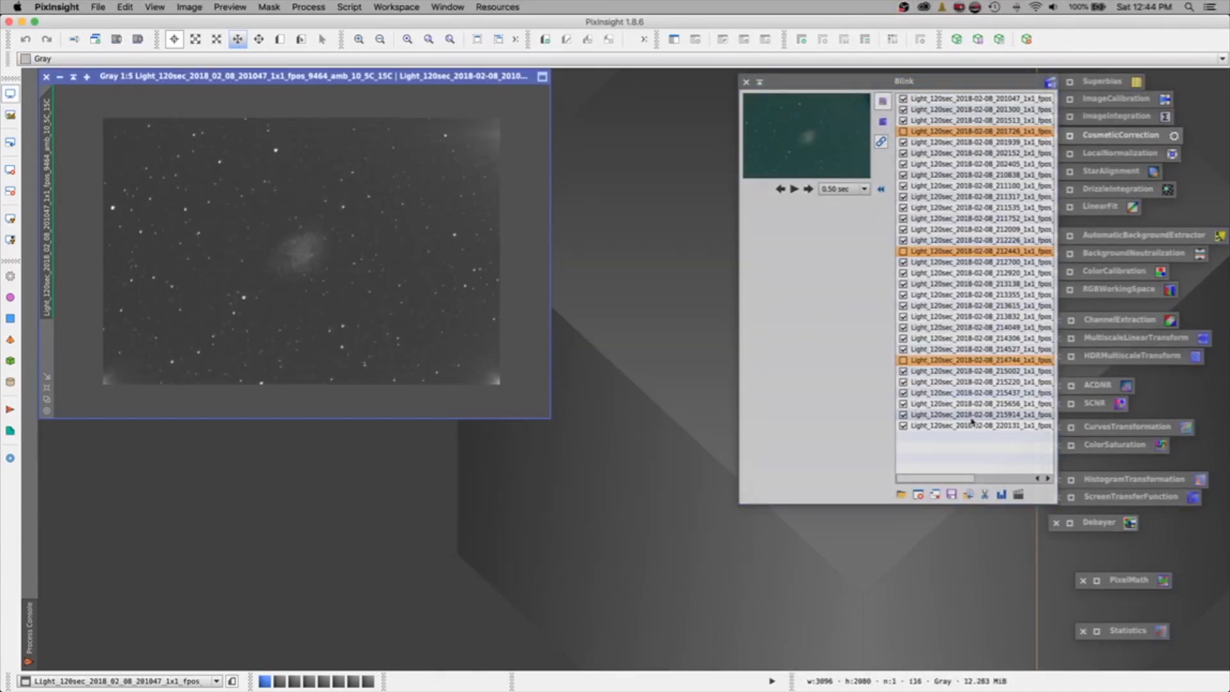
left_click(937, 495)
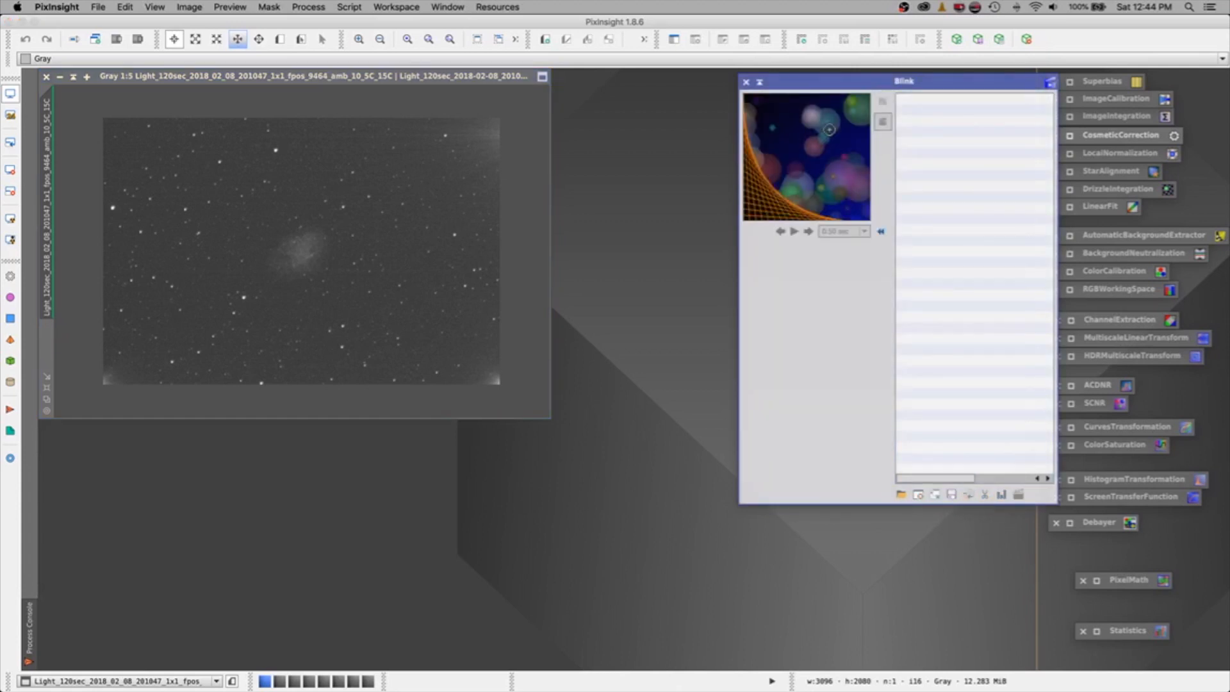
left_click(757, 82)
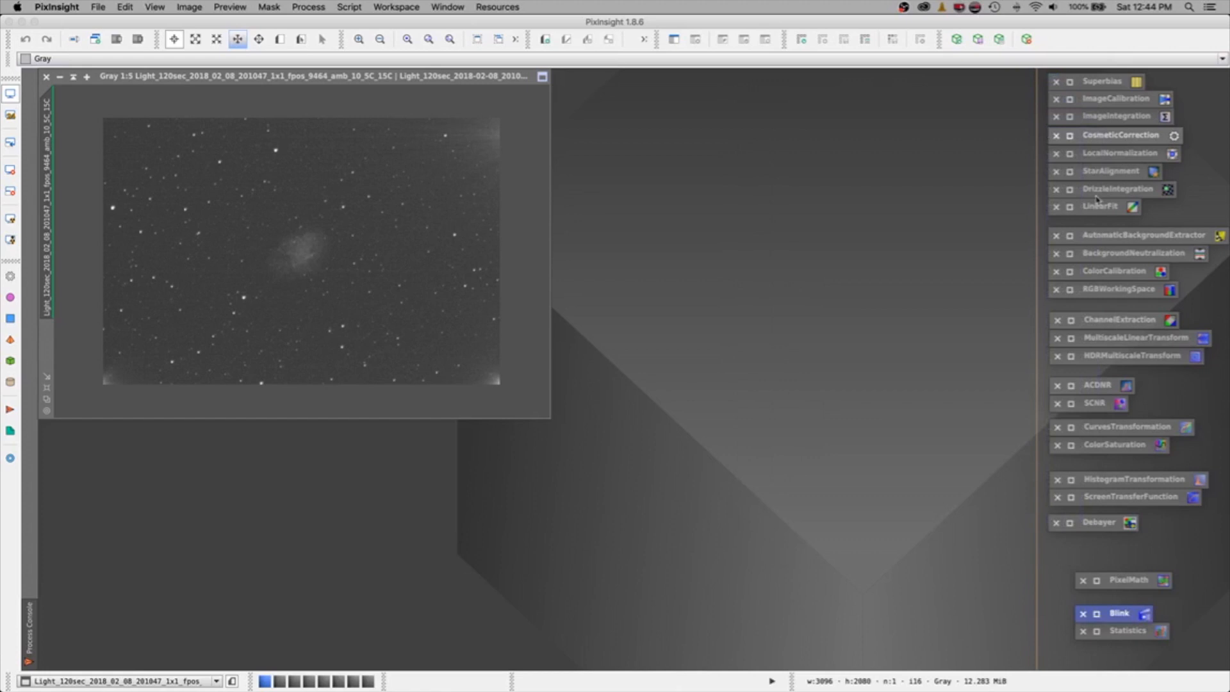
Step: Open the StarAlignment process and set its reference image source to File
double_click(1070, 172)
left_click(868, 80)
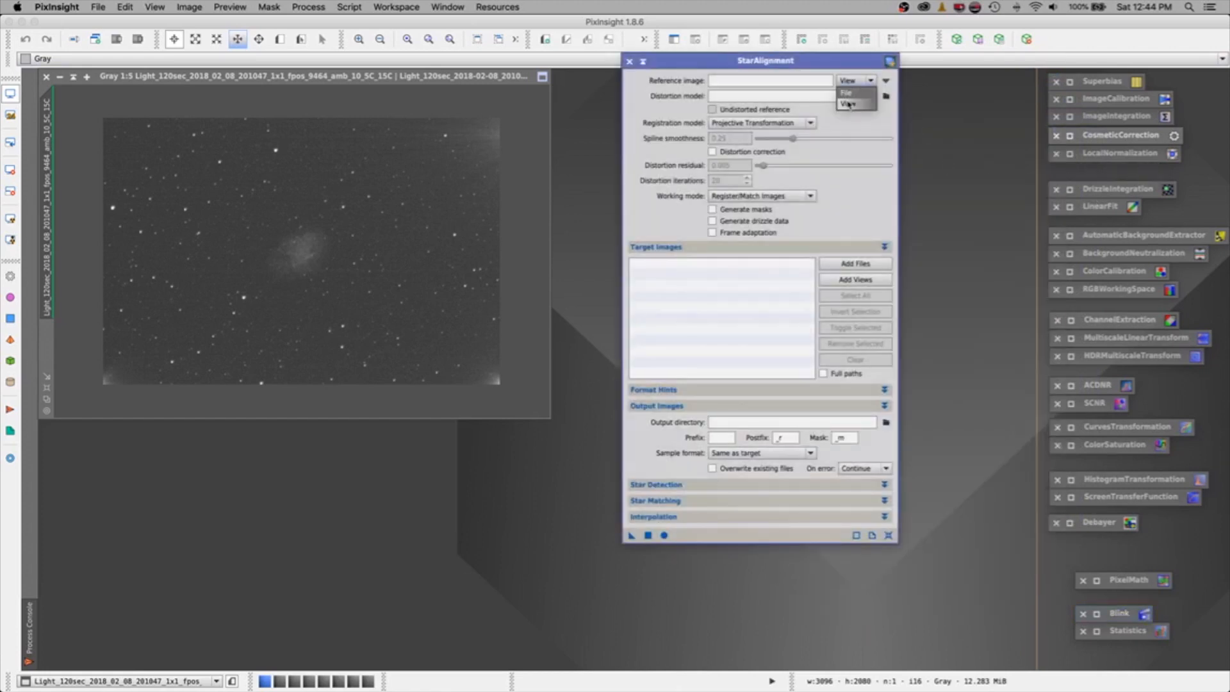
left_click(846, 92)
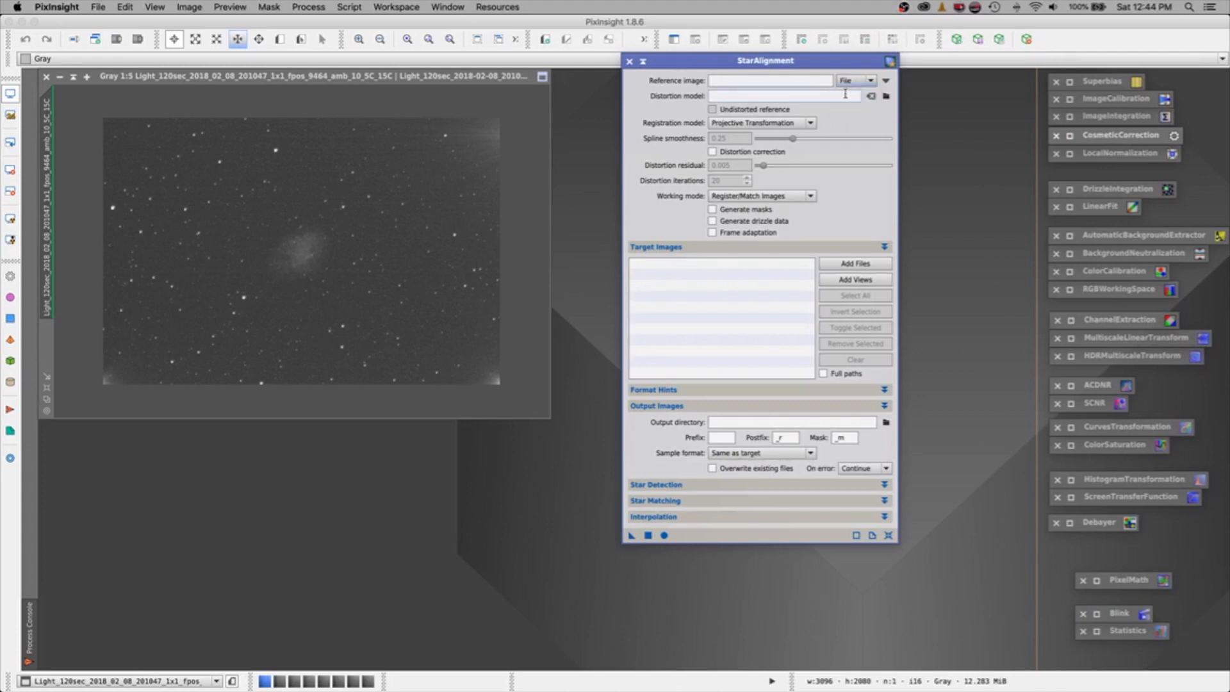
Step: Load the light frame 213615 from Light_Cal_CC_Deb_Apr as the StarAlignment reference image
left_click(886, 82)
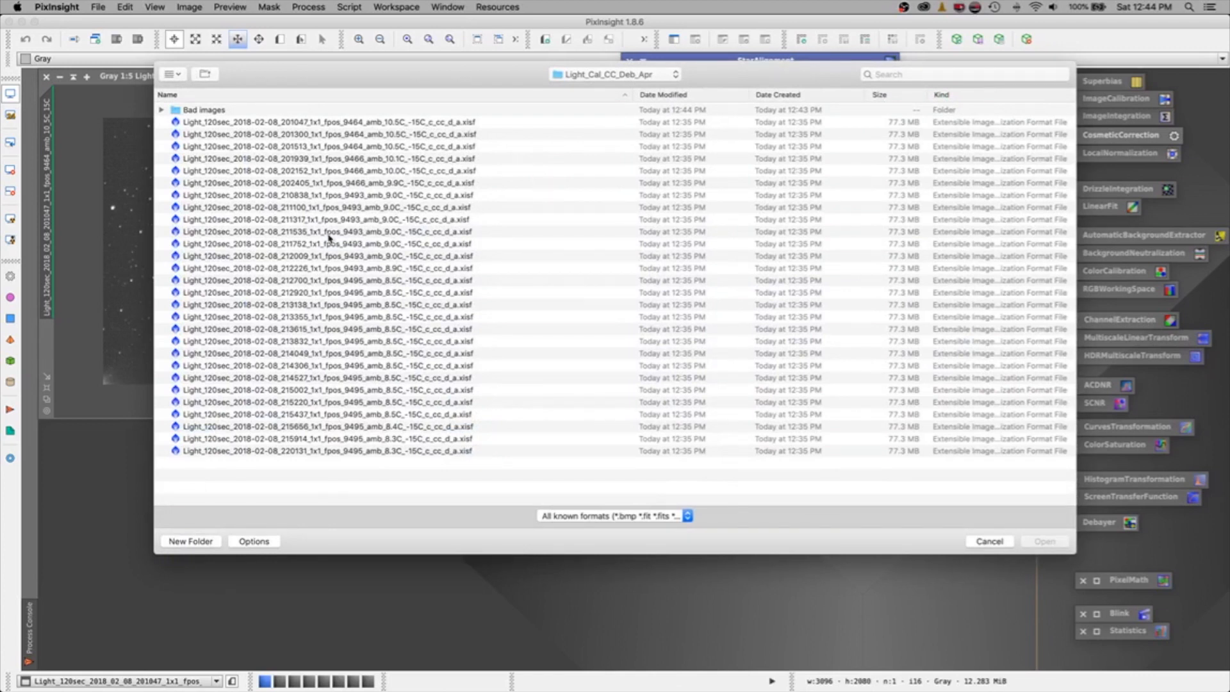
left_click(294, 183)
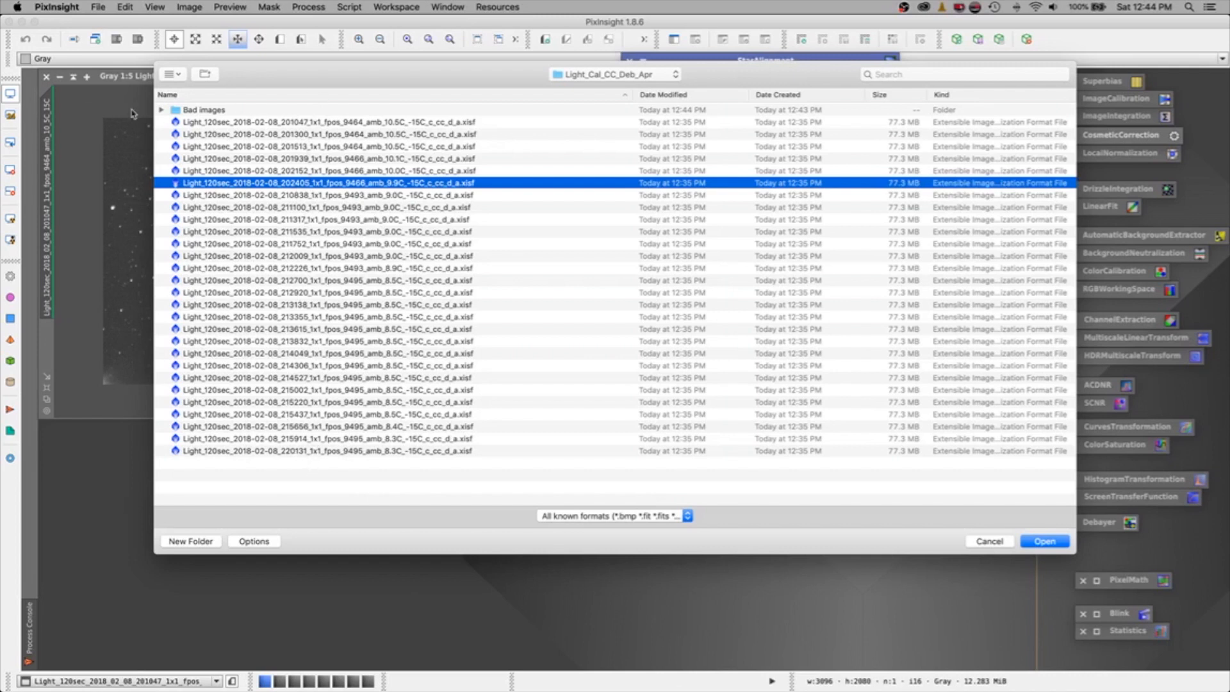
left_click(162, 110)
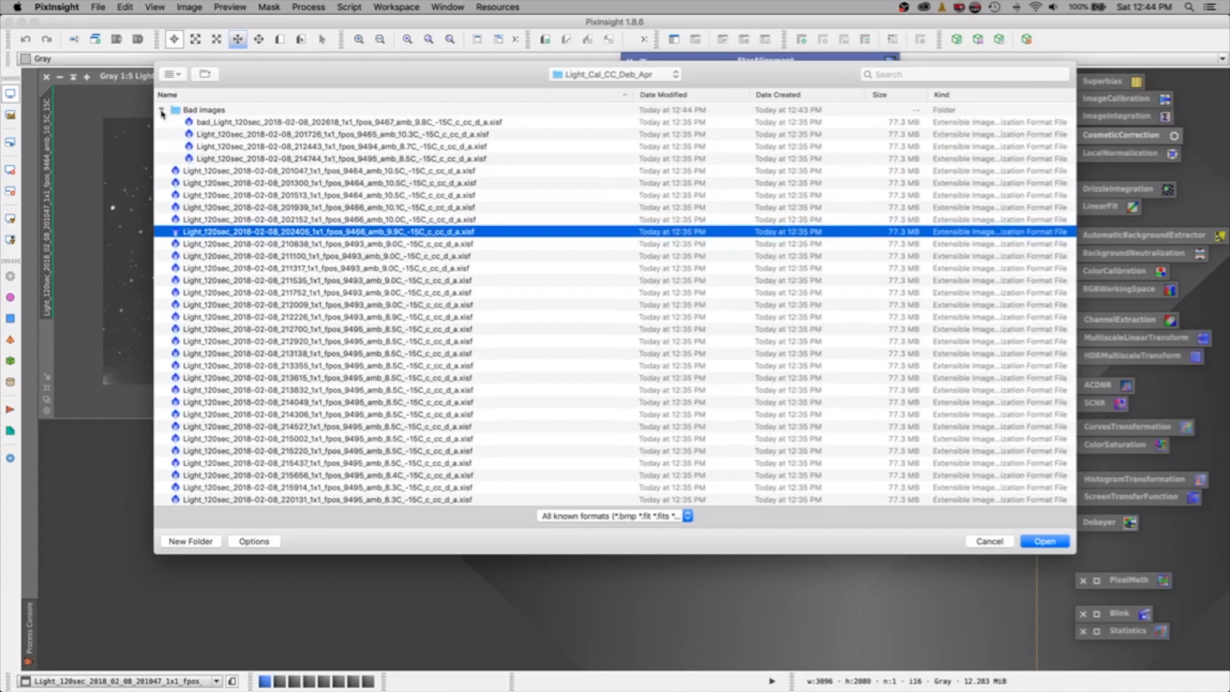
left_click(322, 122)
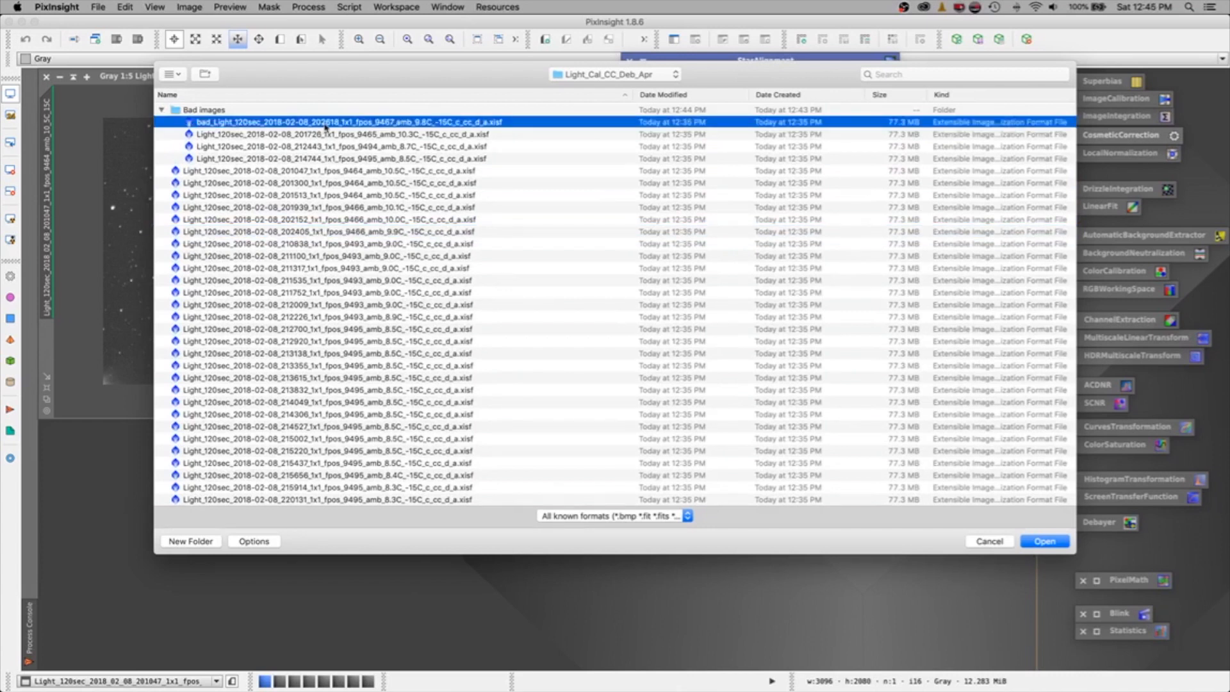
left_click(167, 113)
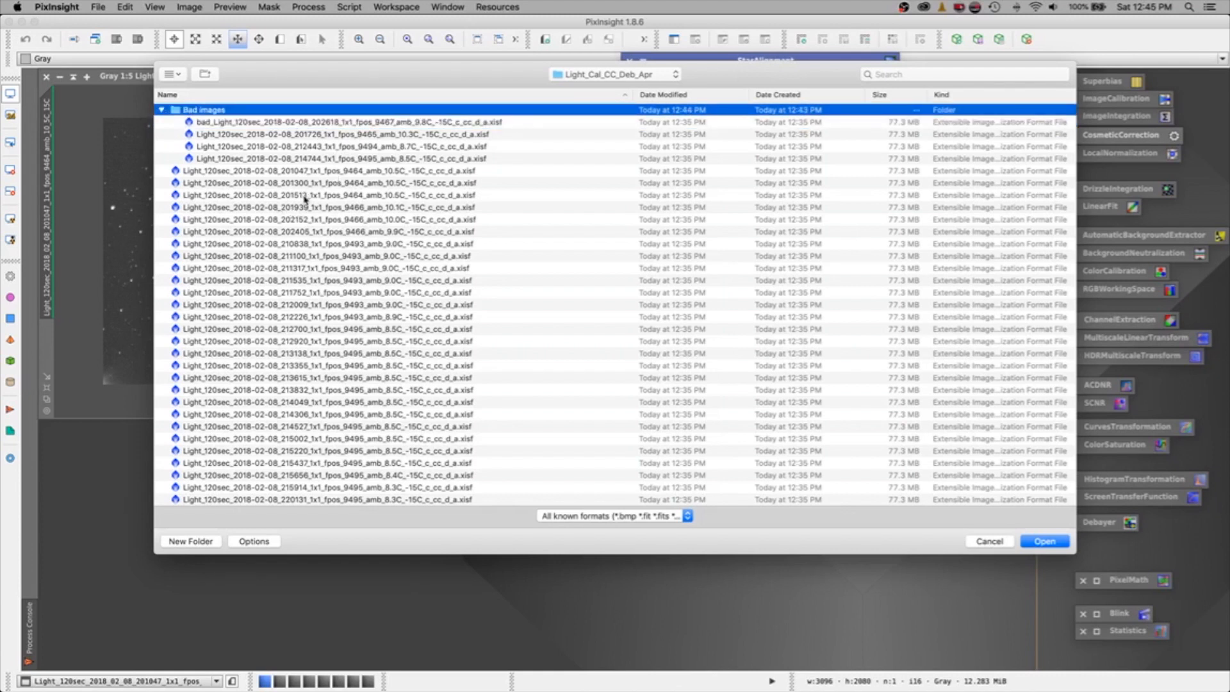
left_click(292, 282)
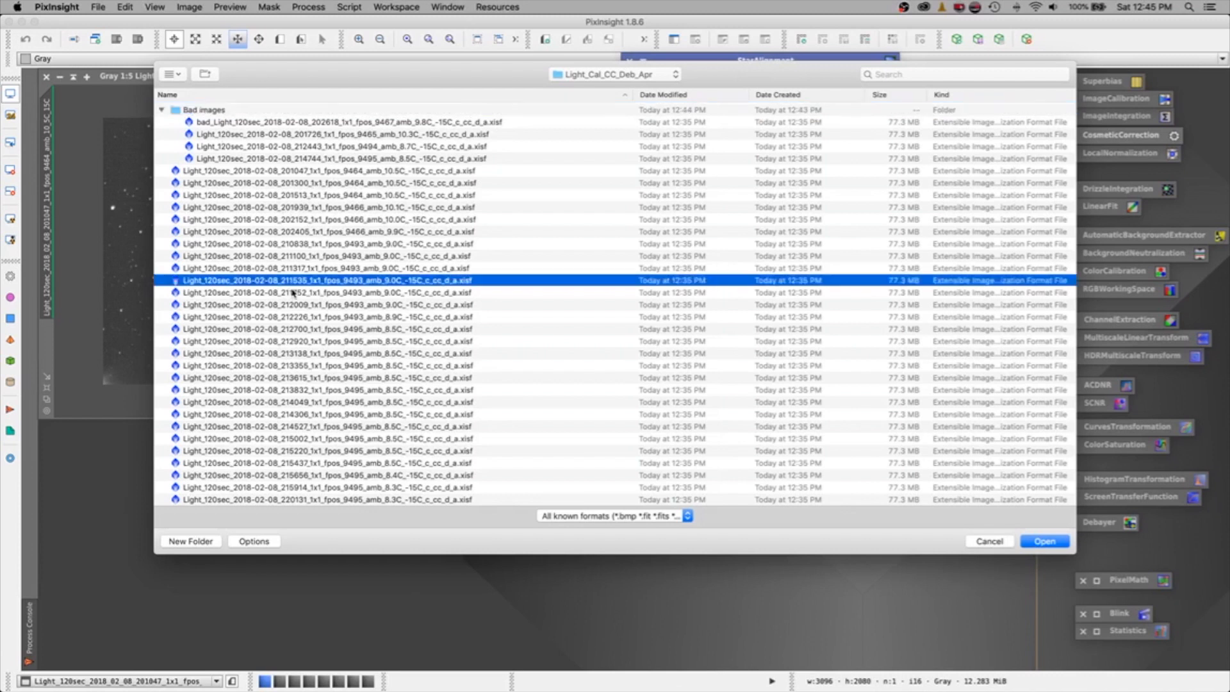
left_click(291, 354)
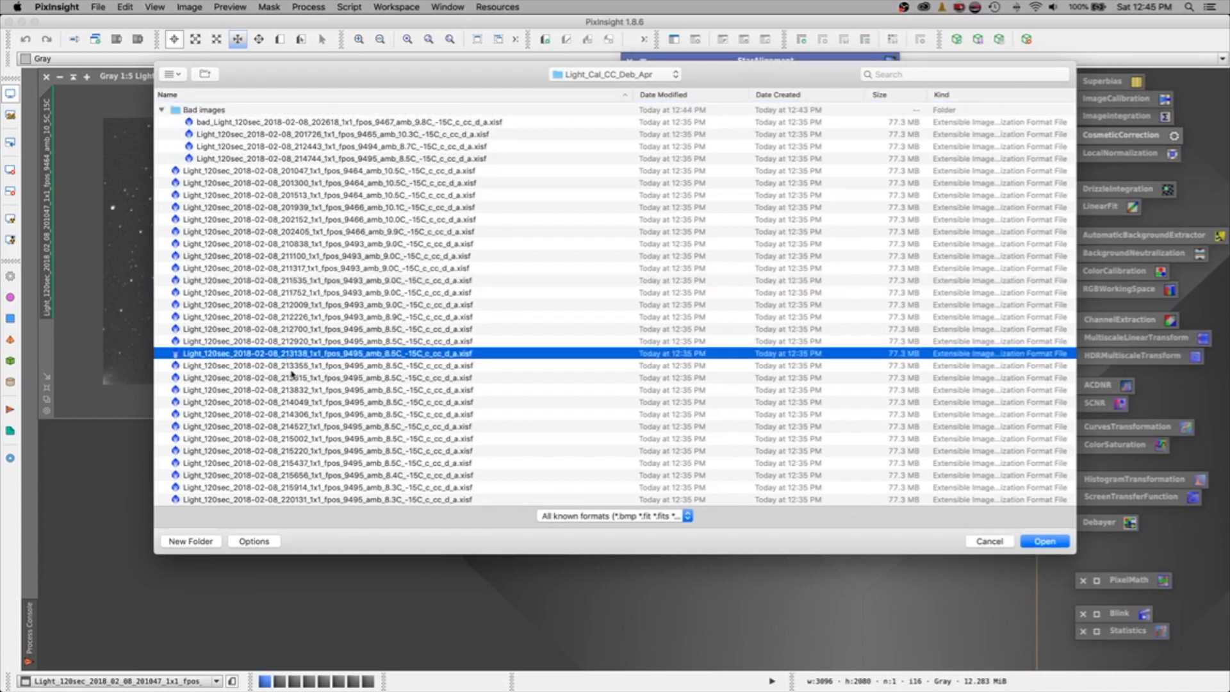
left_click(290, 379)
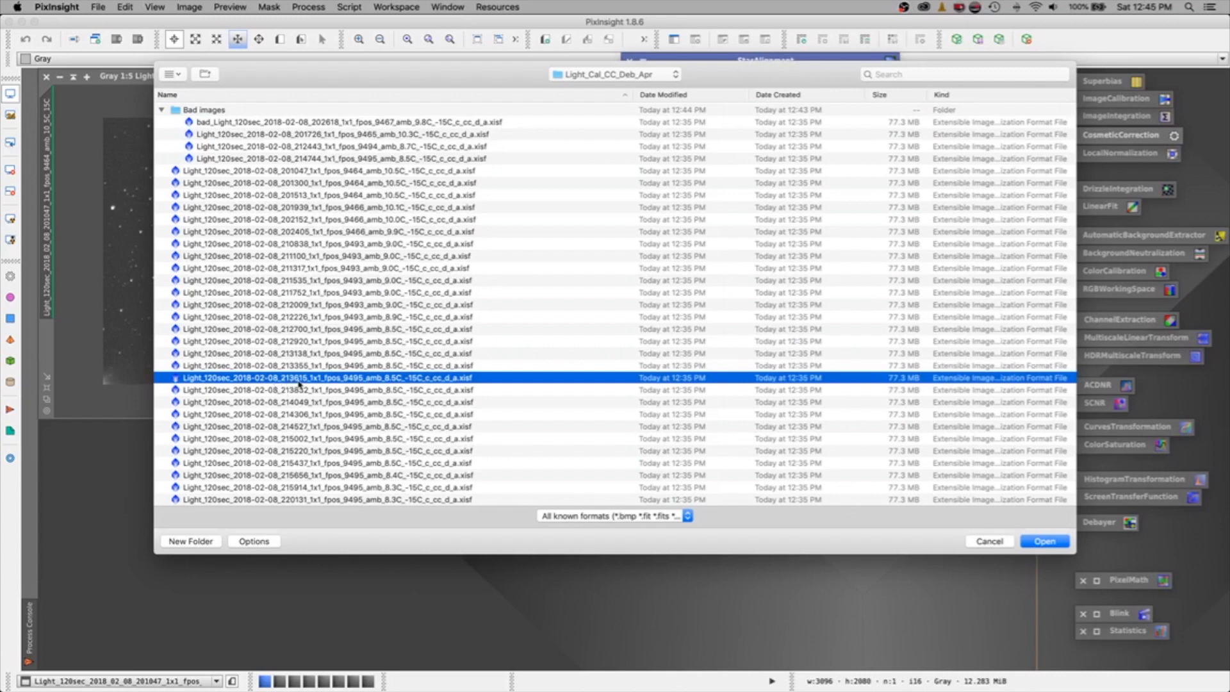
left_click(1048, 545)
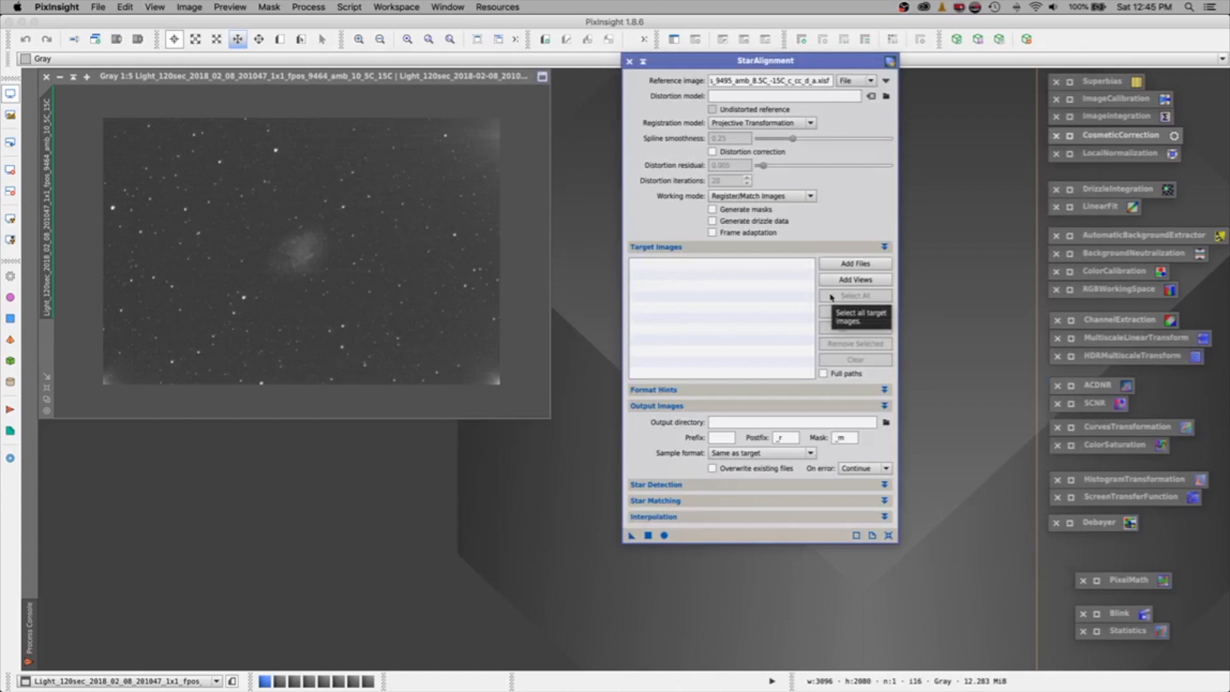
Step: Enable Generate drizzle data for the registration
mouse_move(756, 163)
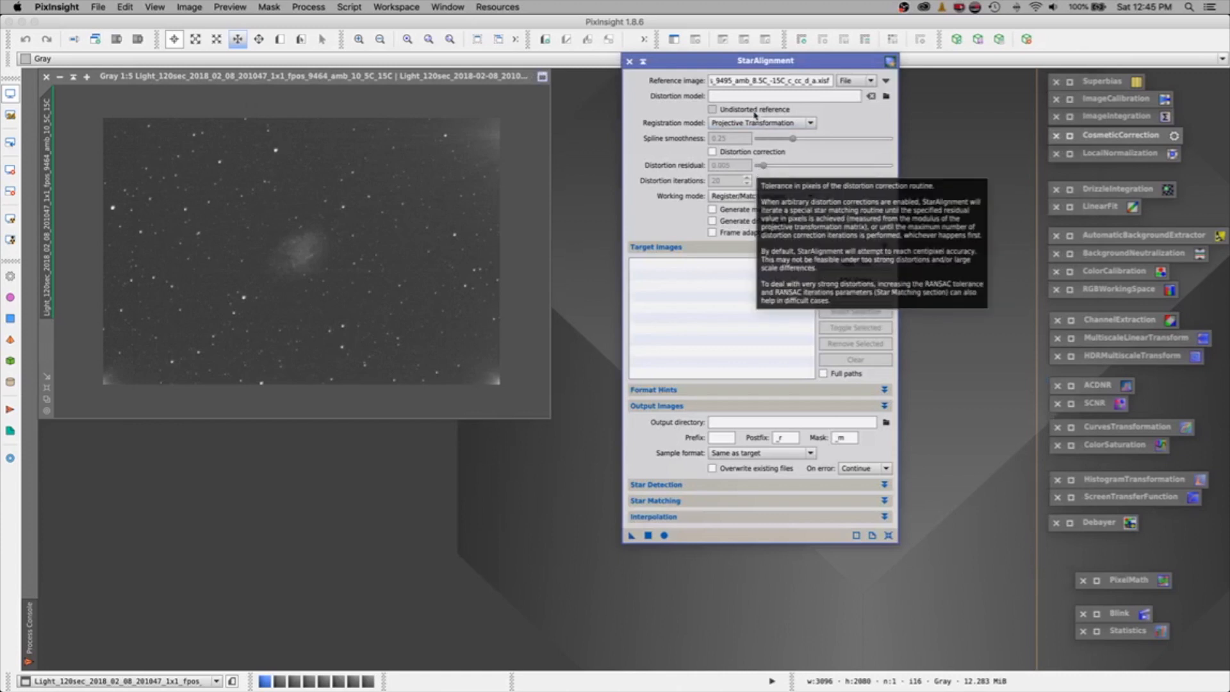
mouse_move(711, 231)
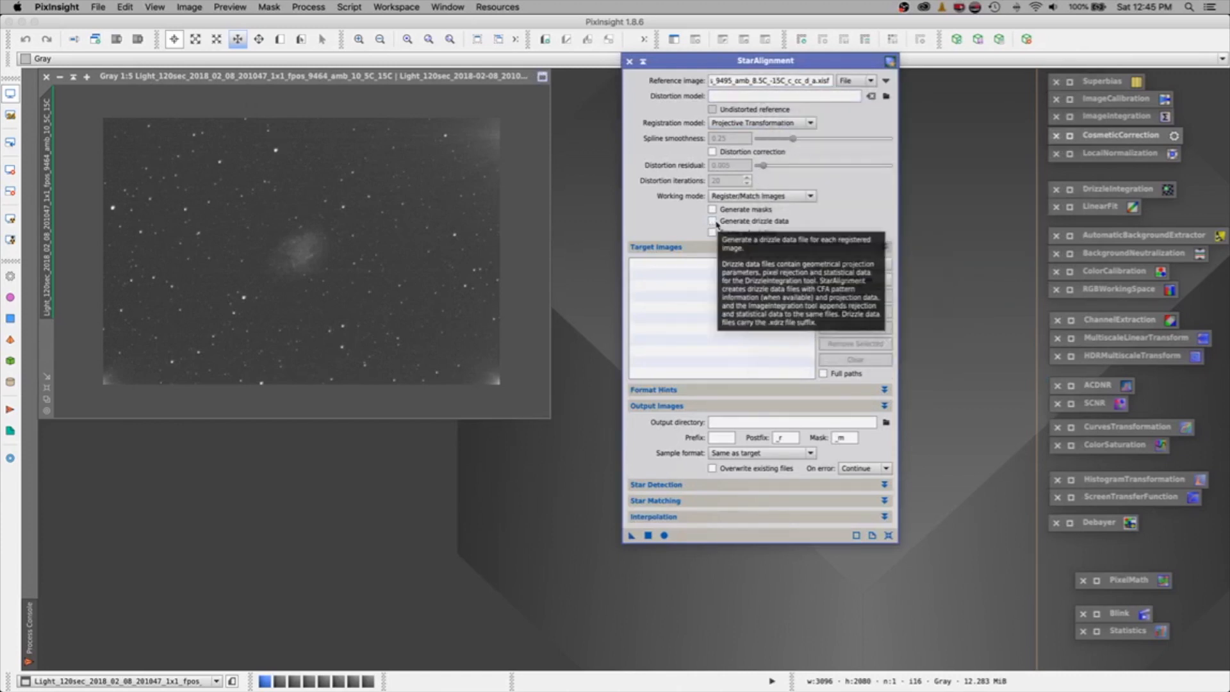
left_click(711, 222)
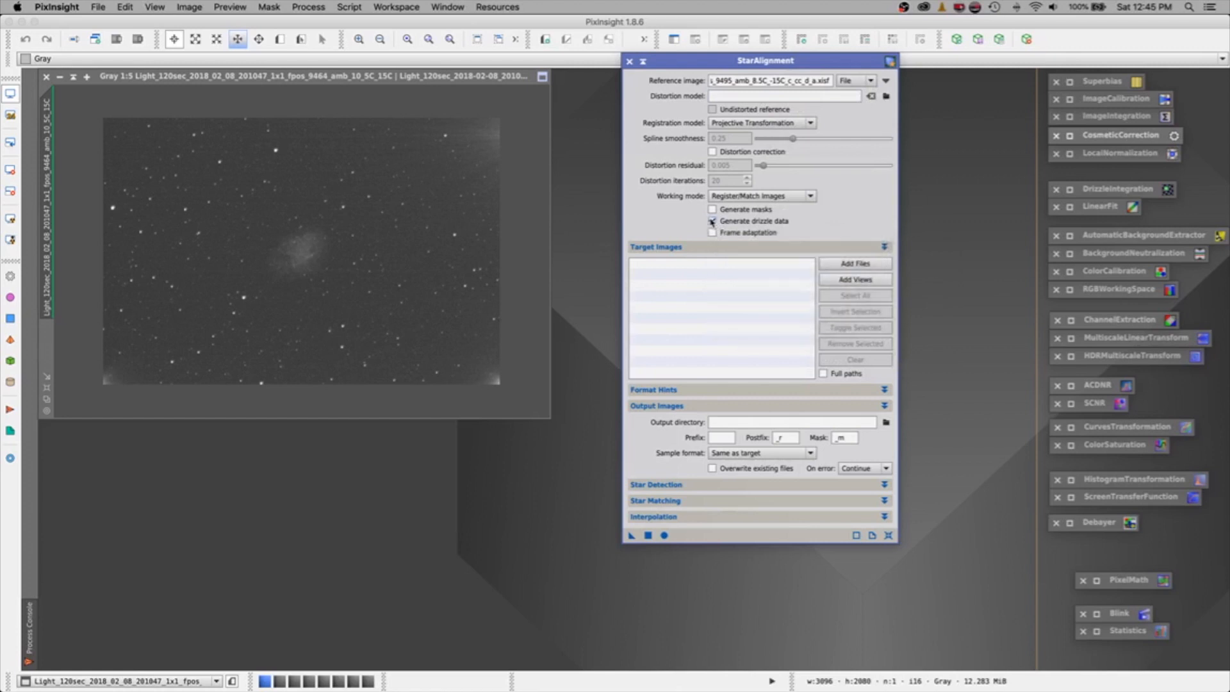
Step: Add all light frames from 201047 to 220131 in Light_Cal_CC_Deb_Apr as target images, leaving out the "Bad images" folder
left_click(845, 264)
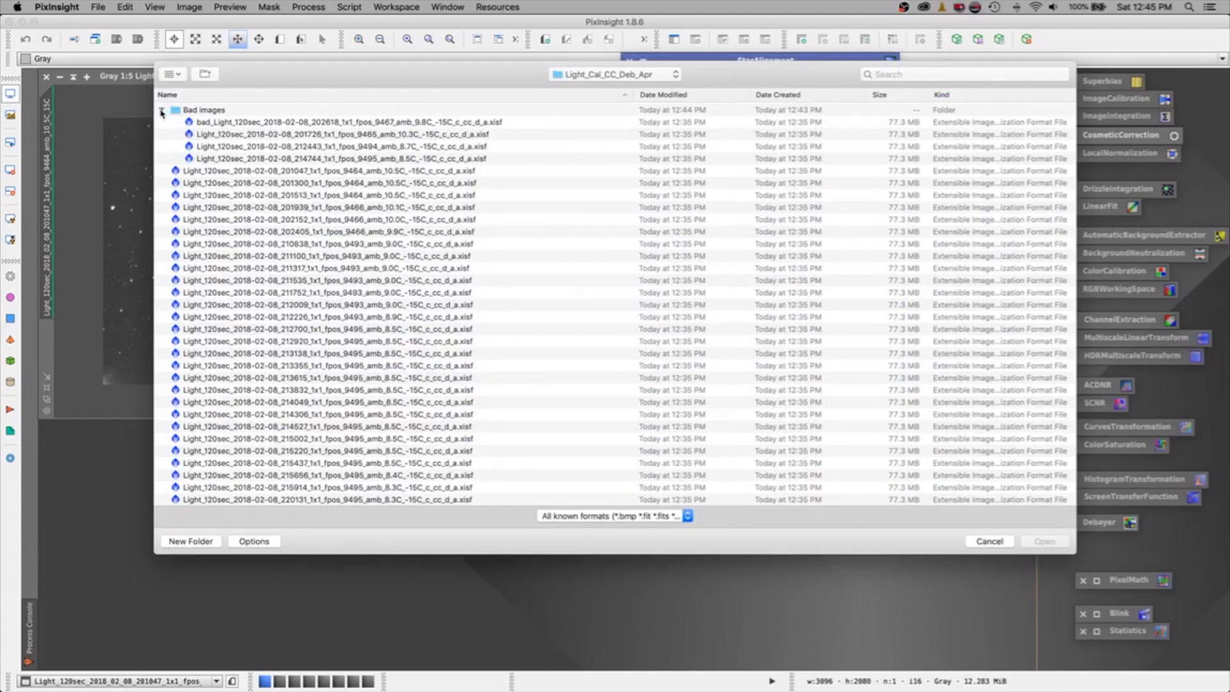
left_click(161, 110)
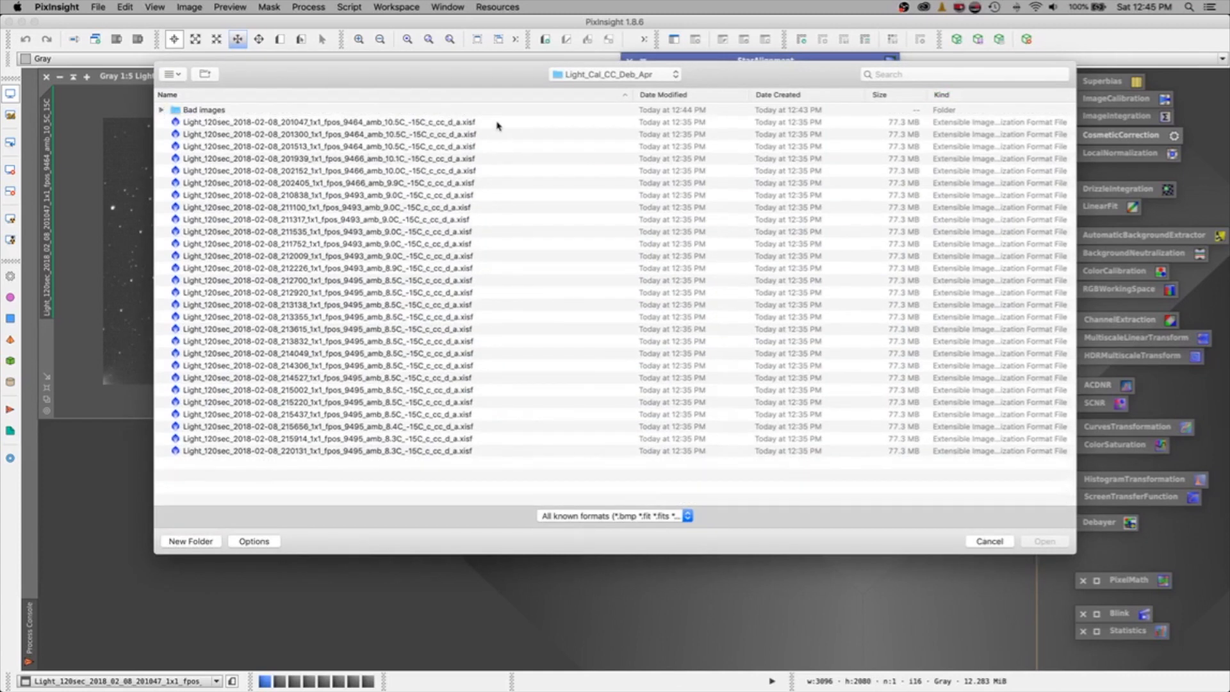
left_click_drag(500, 127, 482, 444)
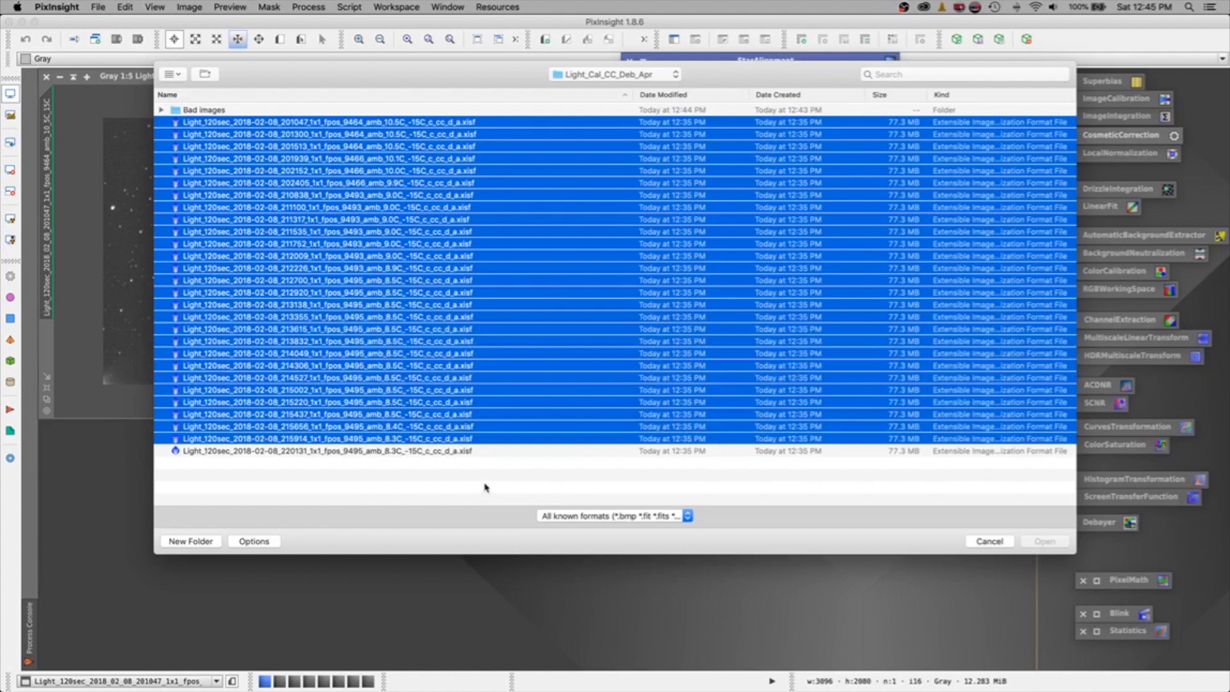
left_click_drag(487, 477, 459, 92)
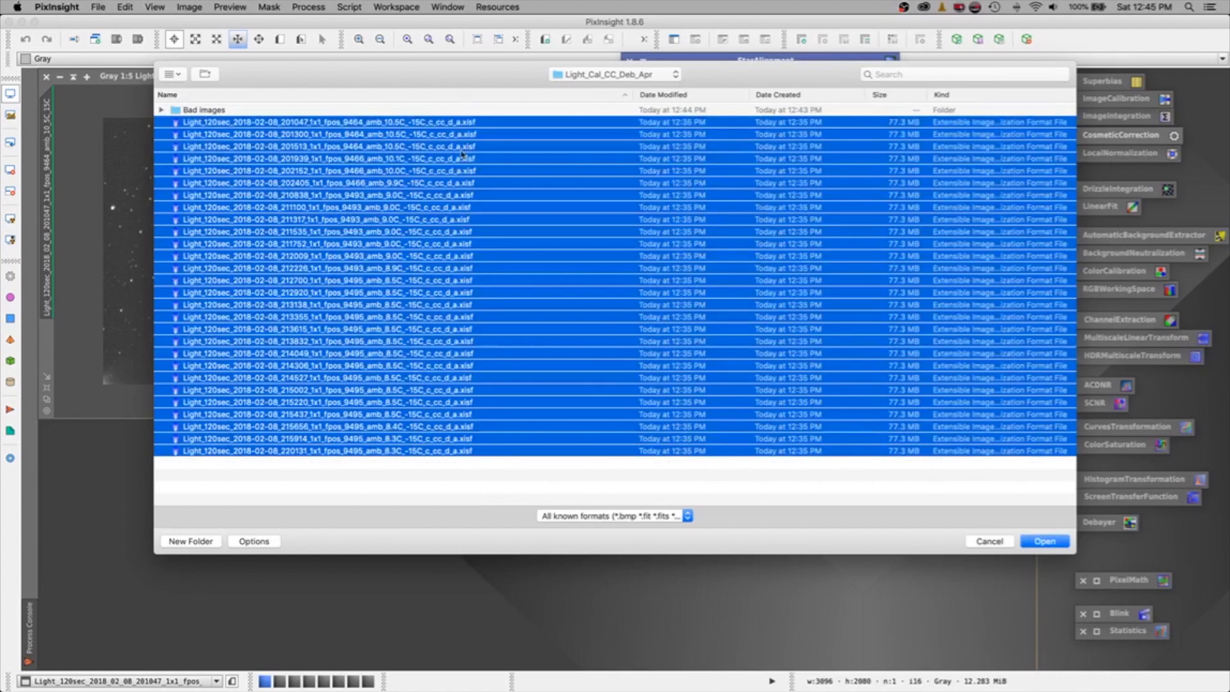
left_click(1032, 542)
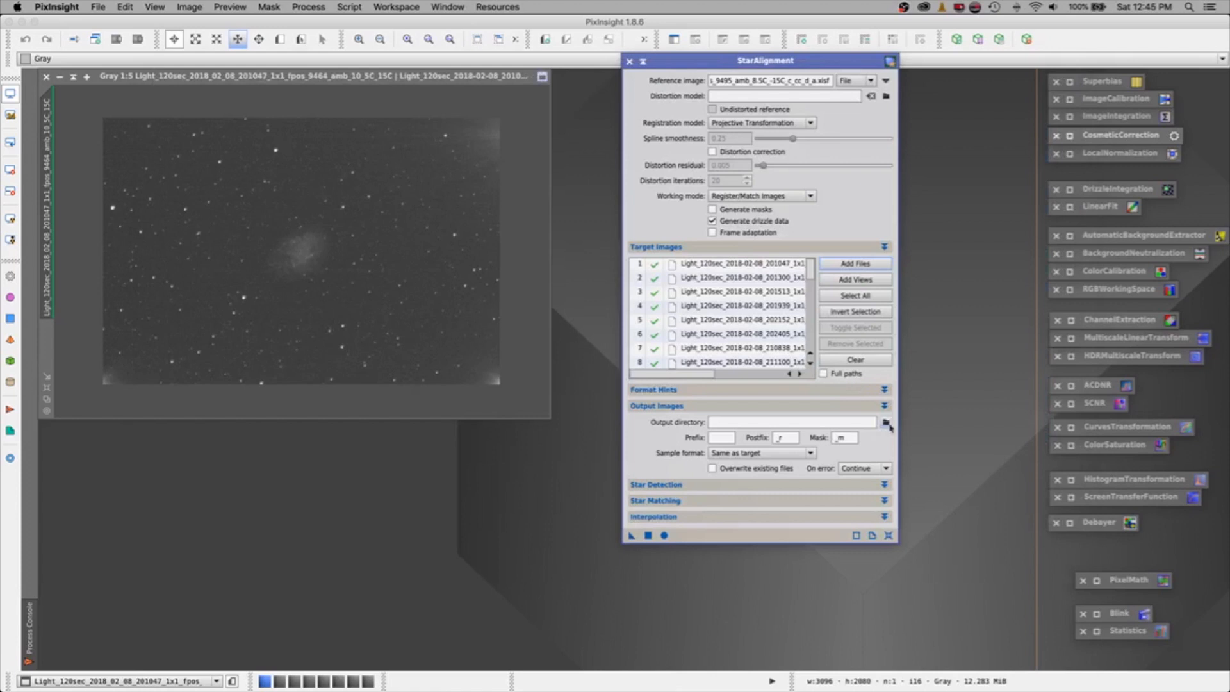
Step: Set the output directory for the registered images to the Light_Cal_CC_Deb_Apr_Reg folder inside Light
left_click(854, 263)
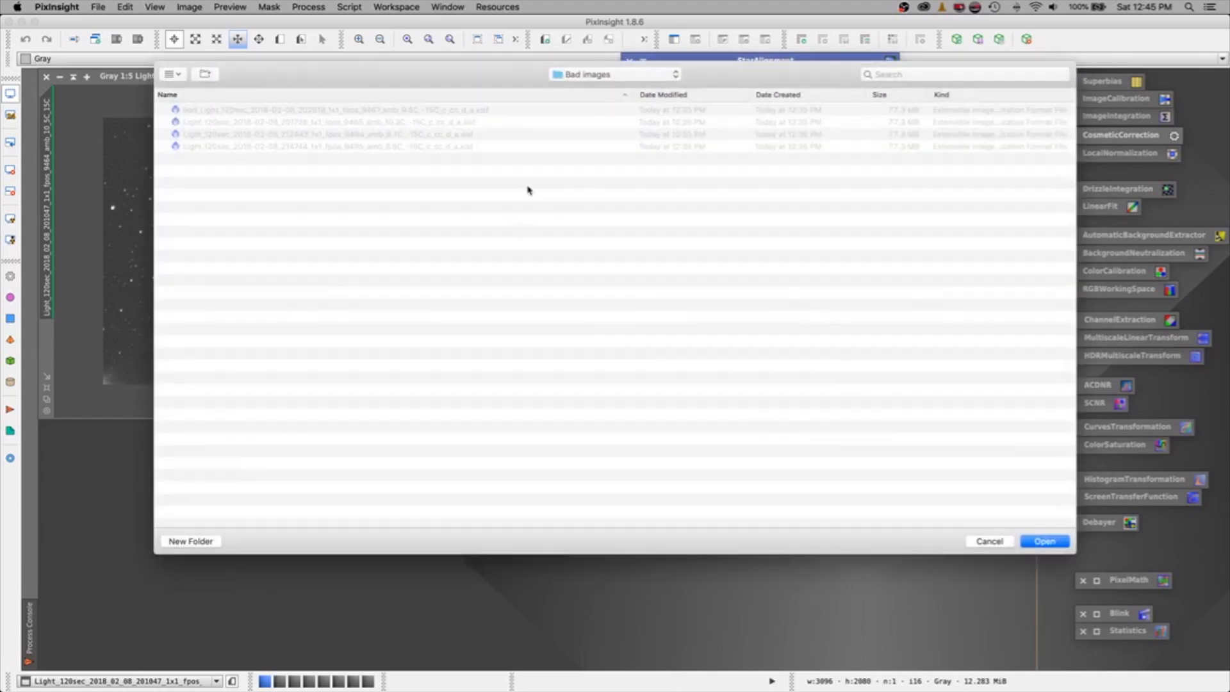
left_click(623, 76)
left_click(579, 101)
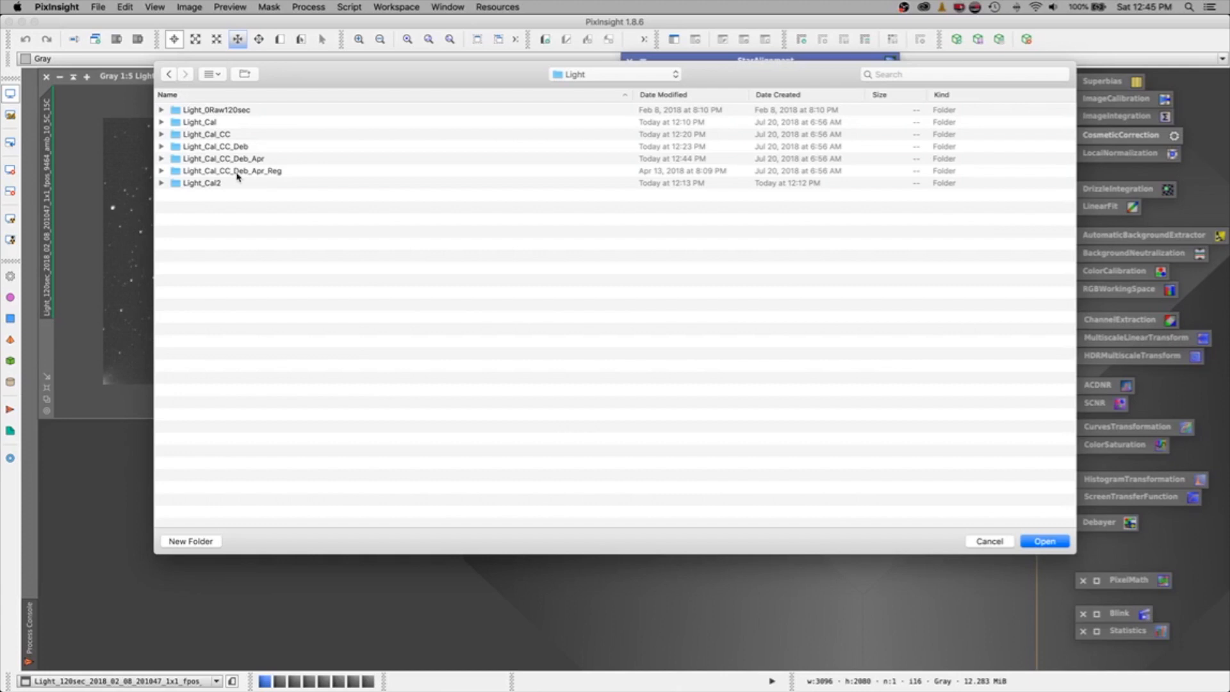
left_click(271, 174)
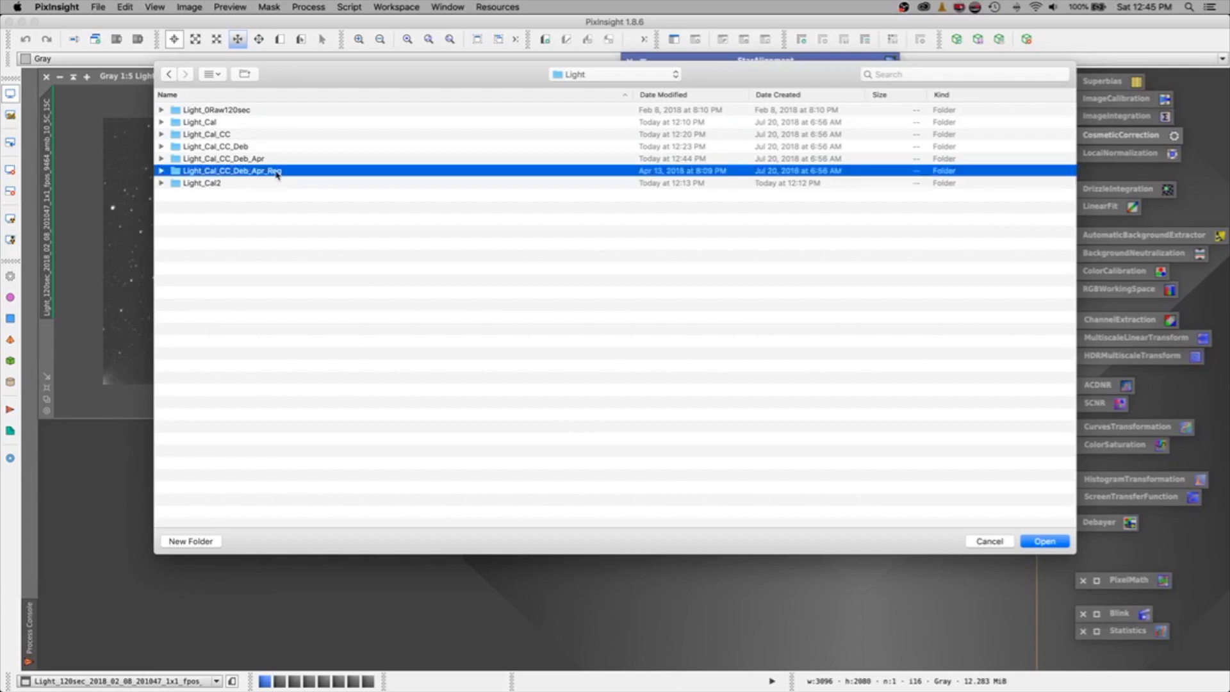
left_click(1042, 543)
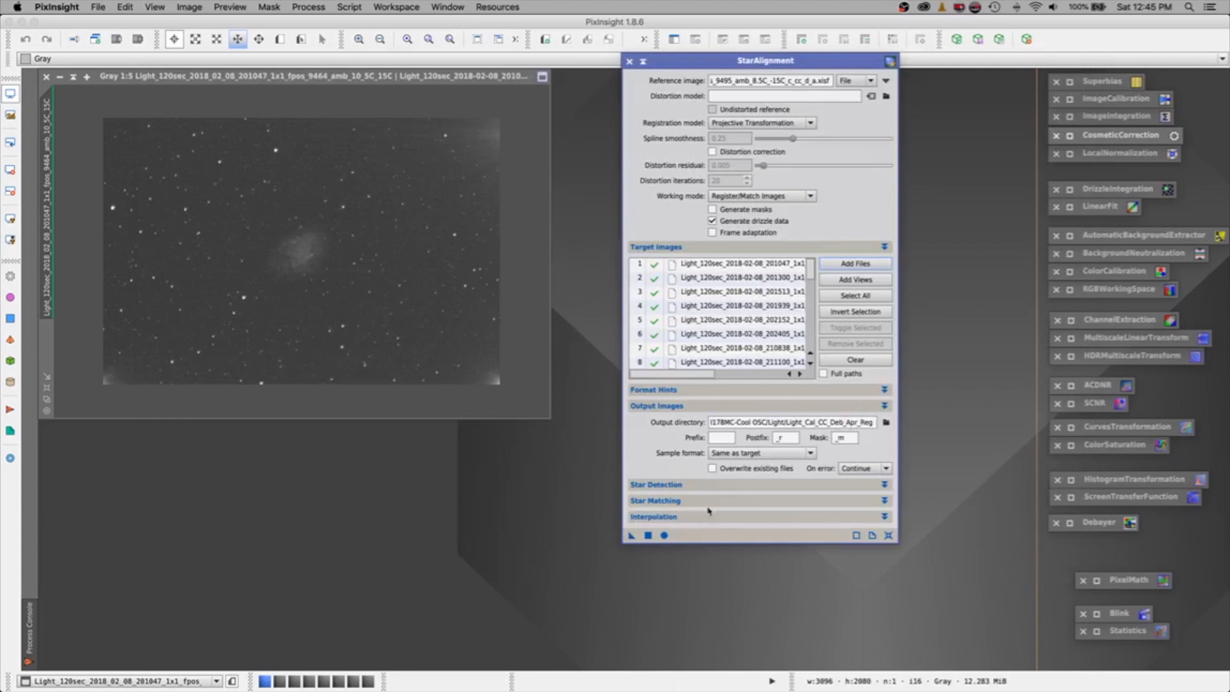
Step: Collapse the output image settings and expand the Star Detection settings
left_click(688, 407)
left_click(687, 421)
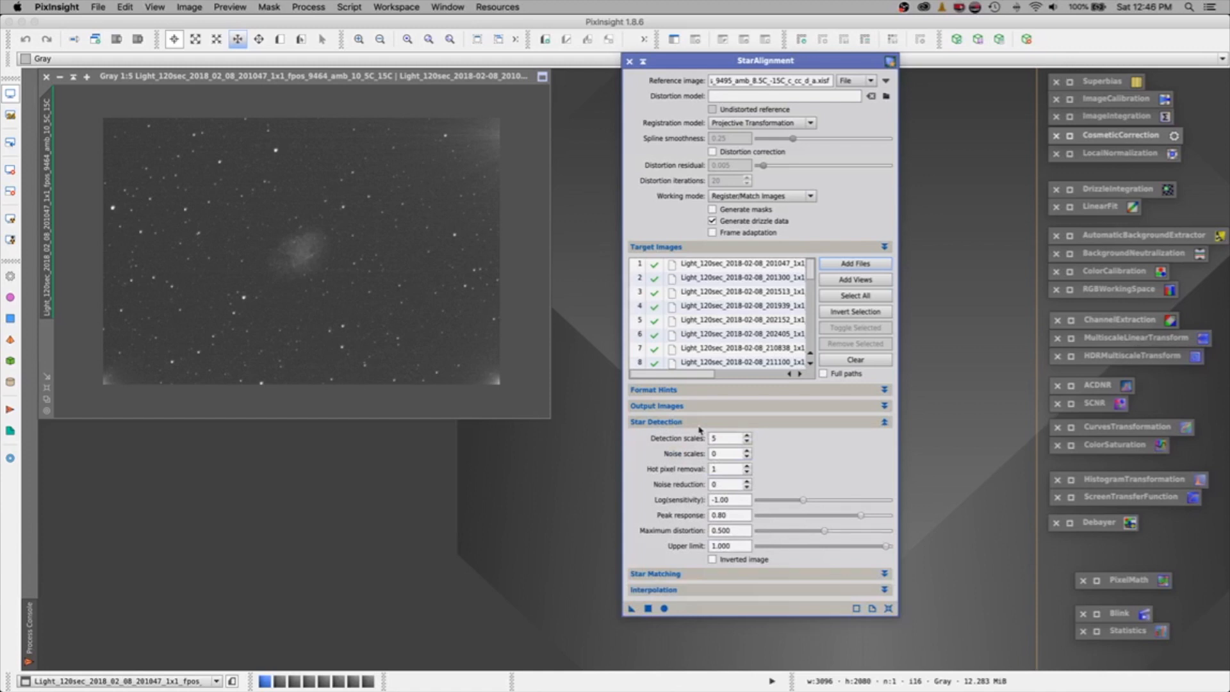
left_click(701, 423)
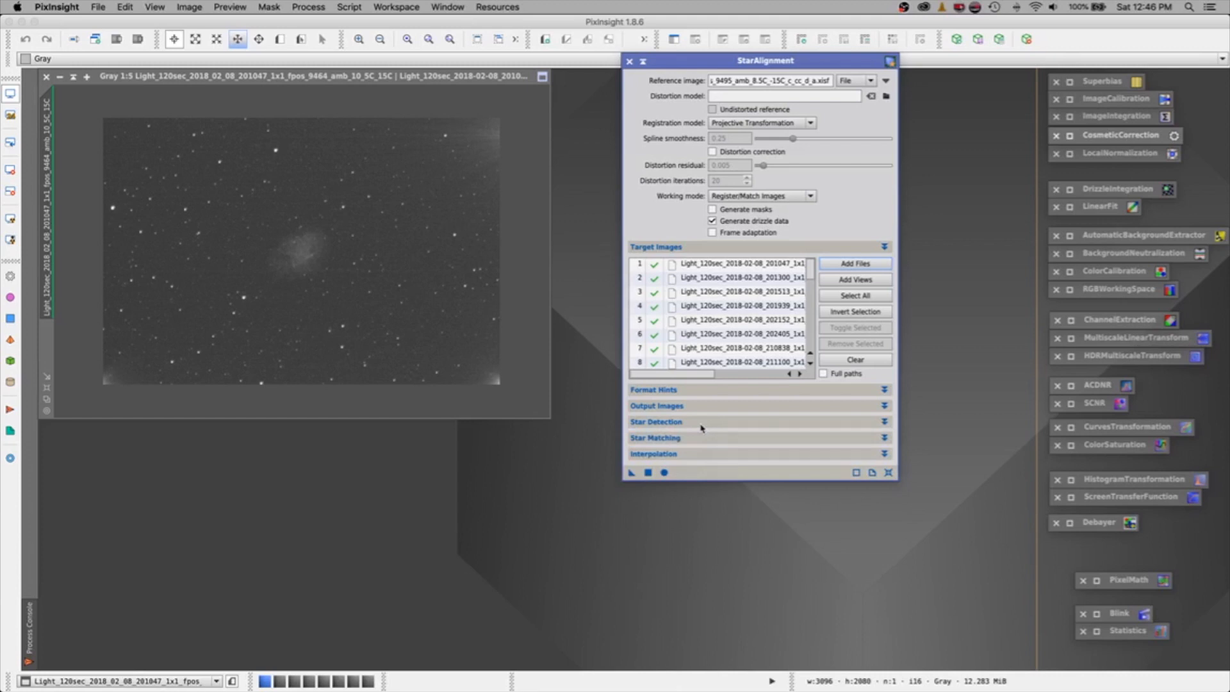
left_click(701, 422)
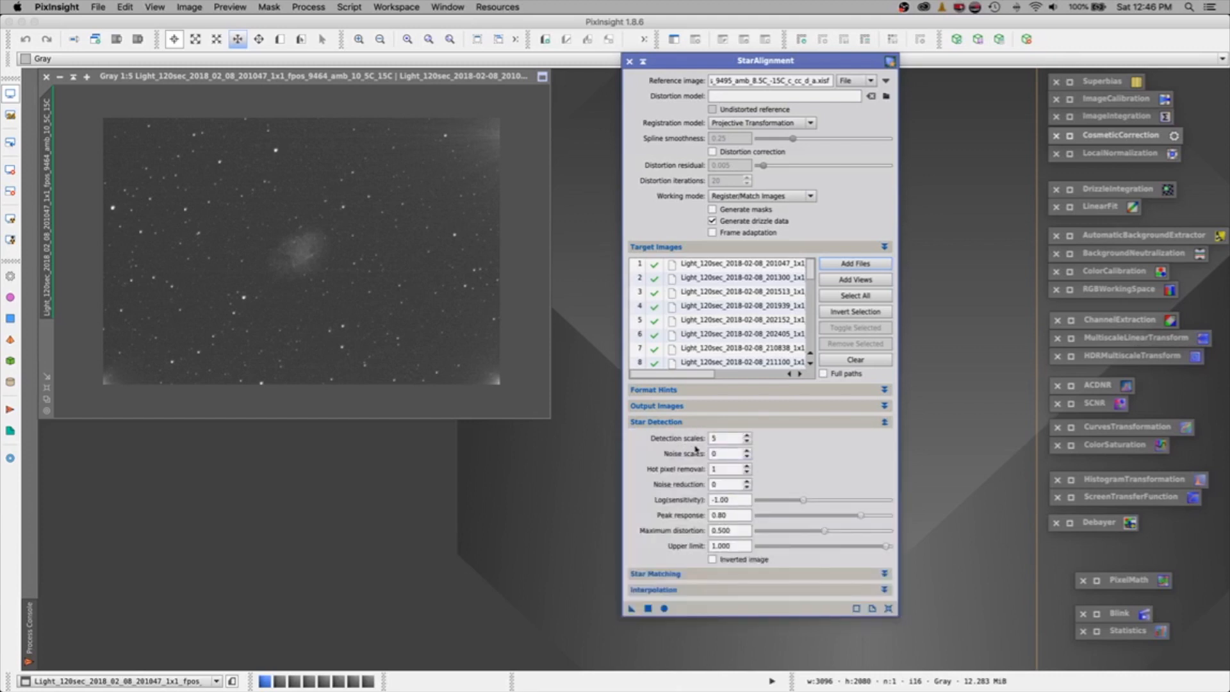